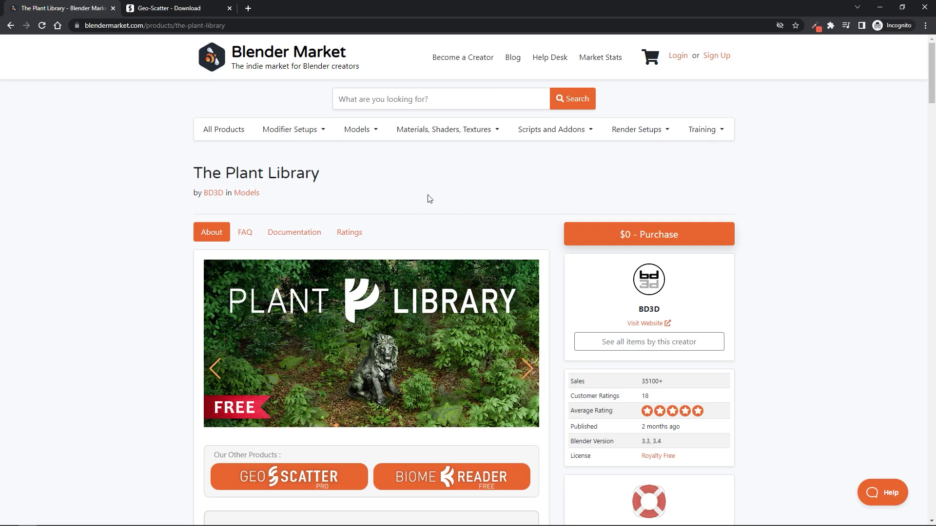
- Look through the Plant Library product page on Blender Market, down to the getting-started tutorial
{"action": "scroll", "coordinate": [456, 240], "scroll_direction": "down", "scroll_amount": 20}
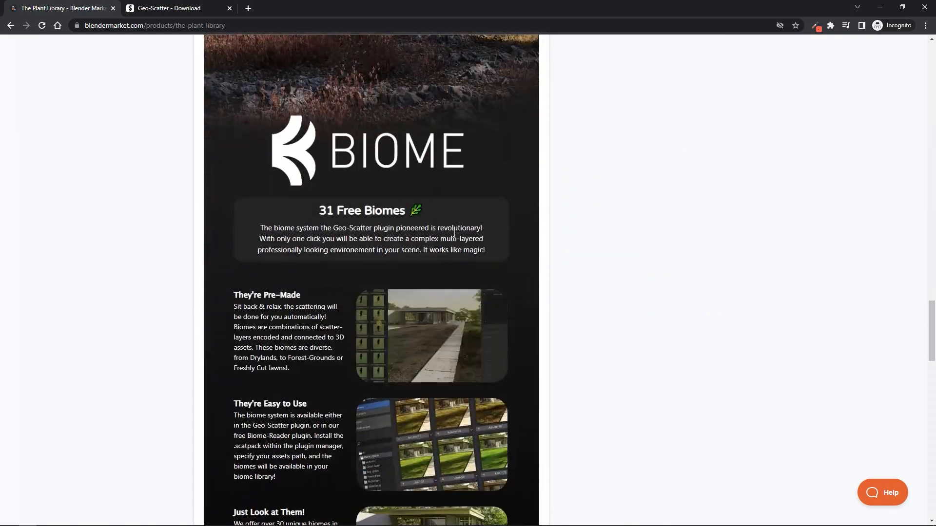
{"action": "scroll", "coordinate": [457, 241], "scroll_direction": "down", "scroll_amount": 10}
{"action": "scroll", "coordinate": [342, 292], "scroll_direction": "up", "scroll_amount": 2}
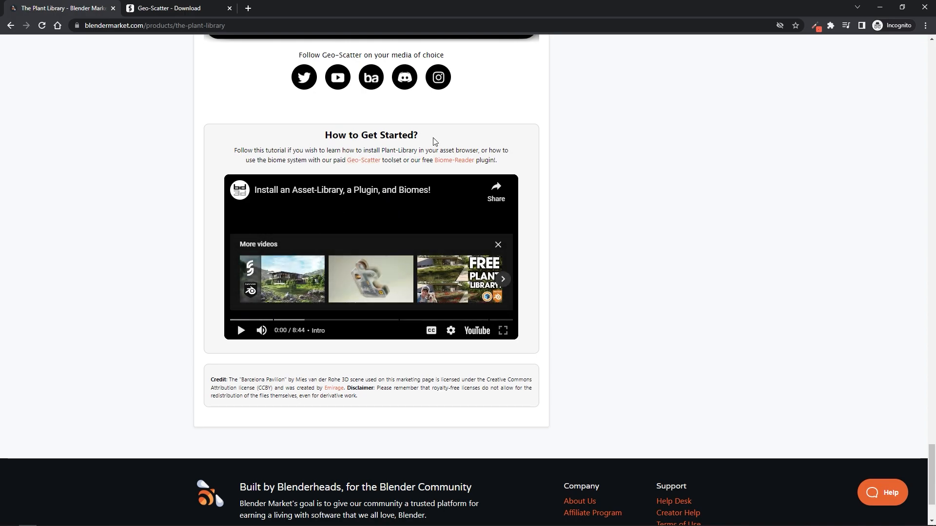
{"action": "left_click_drag", "start_coordinate": [274, 320], "coordinate": [332, 320]}
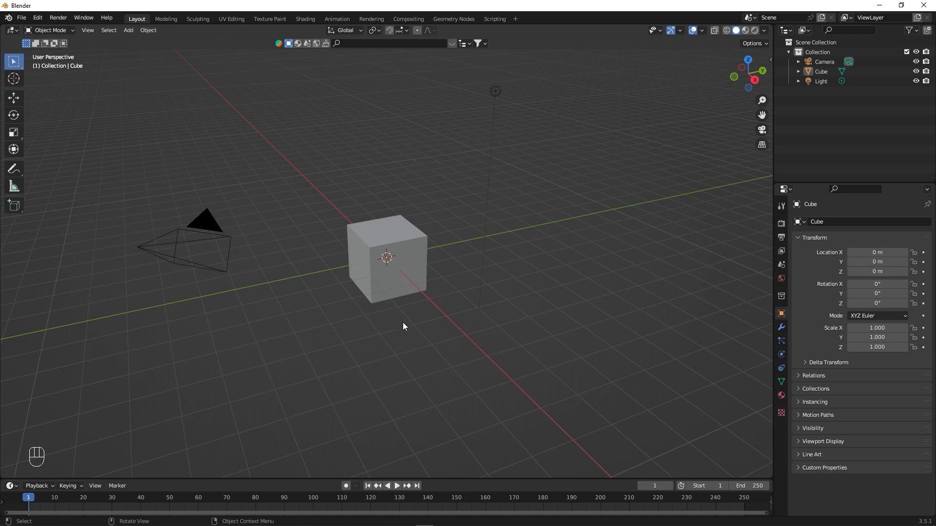
- Switch to Blender and delete the default camera, cube and light from the scene
{"action": "key", "text": "a"}
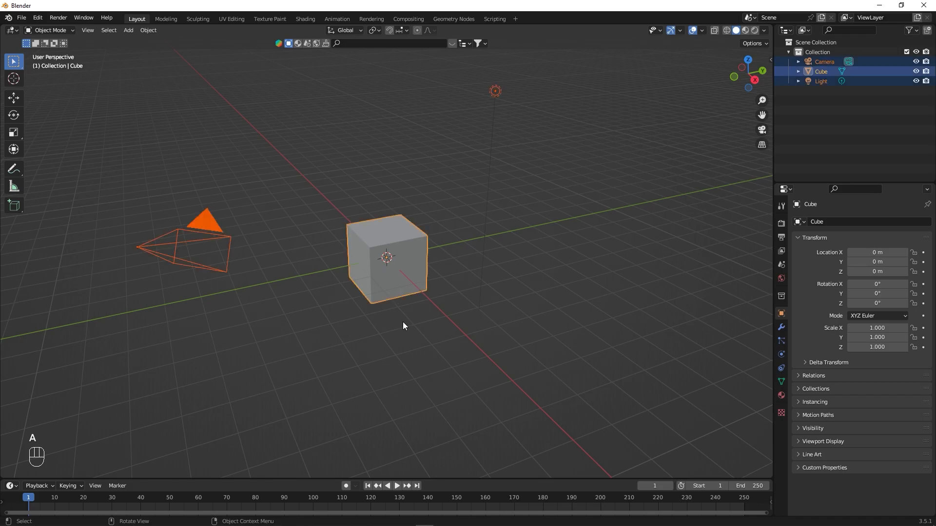
{"action": "key", "text": "x"}
{"action": "left_click", "coordinate": [403, 322]}
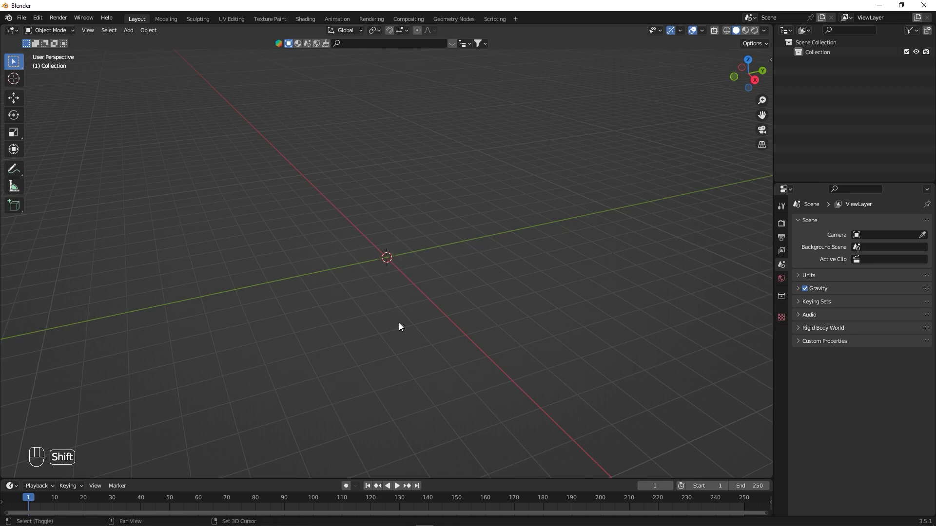
- Add a text object at the world origin and clear its default text
{"action": "key", "text": "shift+a"}
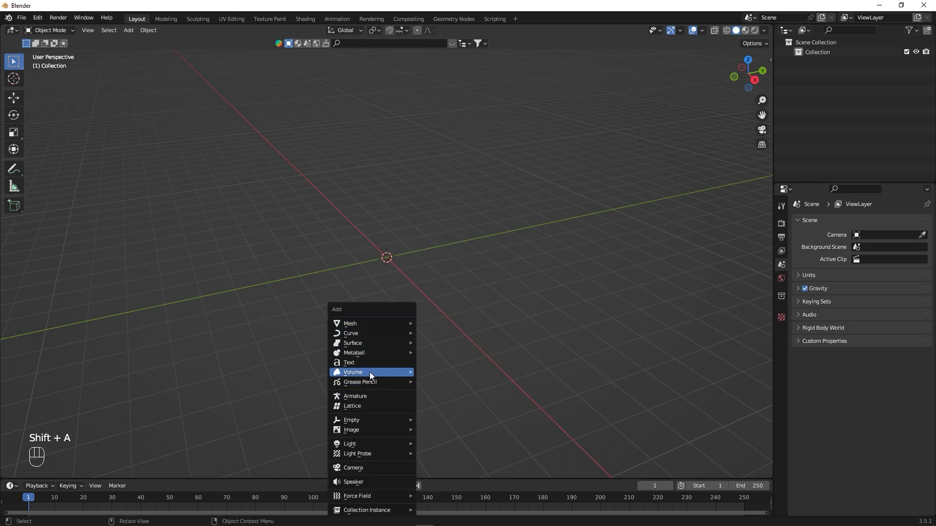
{"action": "left_click", "coordinate": [371, 363]}
{"action": "left_click_drag", "start_coordinate": [380, 360], "coordinate": [489, 360], "text": "alt"}
{"action": "key", "text": "Tab"}
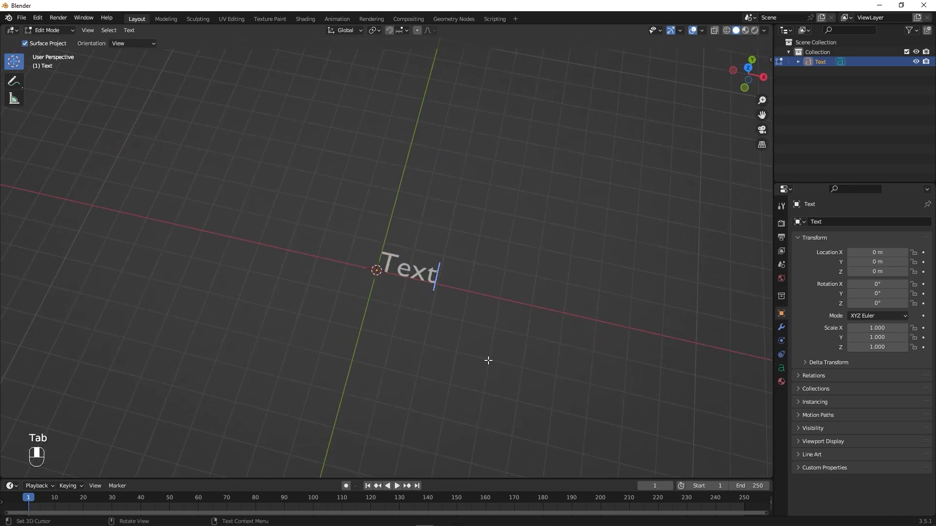
{"action": "key", "text": "BackSpace"}
{"action": "key", "text": "BackSpace"}
{"action": "key", "text": "BackSpace"}
{"action": "key", "text": "BackSpace"}
{"action": "key", "text": "BackSpace"}
{"action": "key", "text": "BackSpace"}
{"action": "key", "text": "BackSpace"}
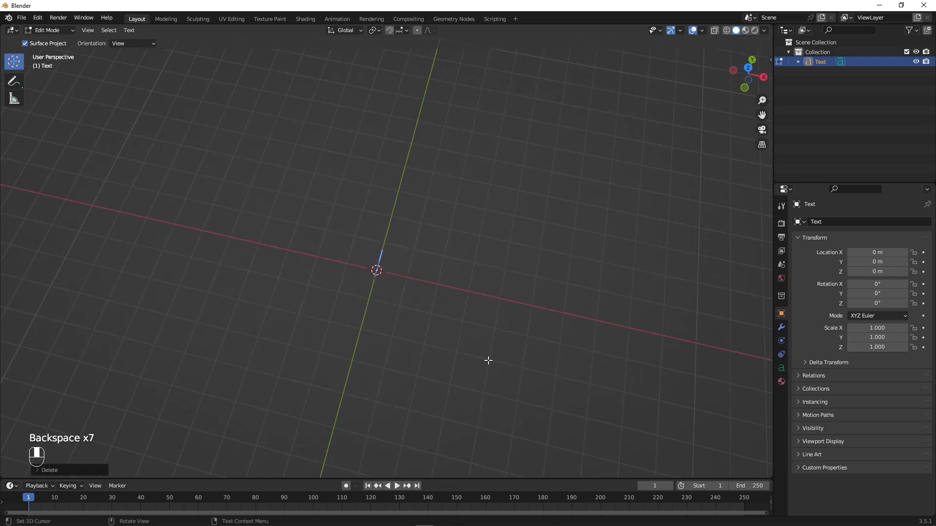
{"action": "type", "text": "ANIMATION"}
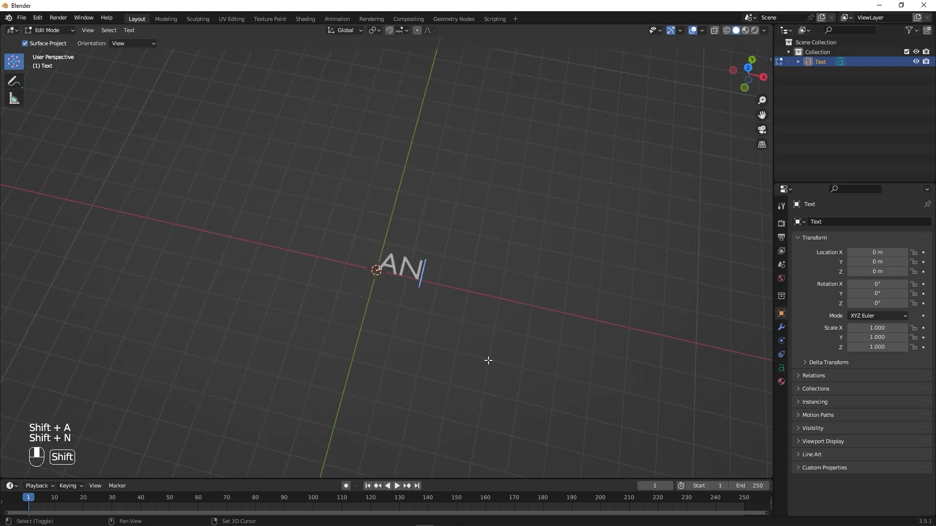
{"action": "key", "text": "BackSpace"}
{"action": "key", "text": "BackSpace"}
{"action": "key", "text": "BackSpace"}
{"action": "key", "text": "BackSpace"}
{"action": "key", "text": "BackSpace"}
{"action": "key", "text": "BackSpace"}
{"action": "key", "text": "BackSpace"}
{"action": "key", "text": "BackSpace"}
{"action": "key", "text": "BackSpace"}
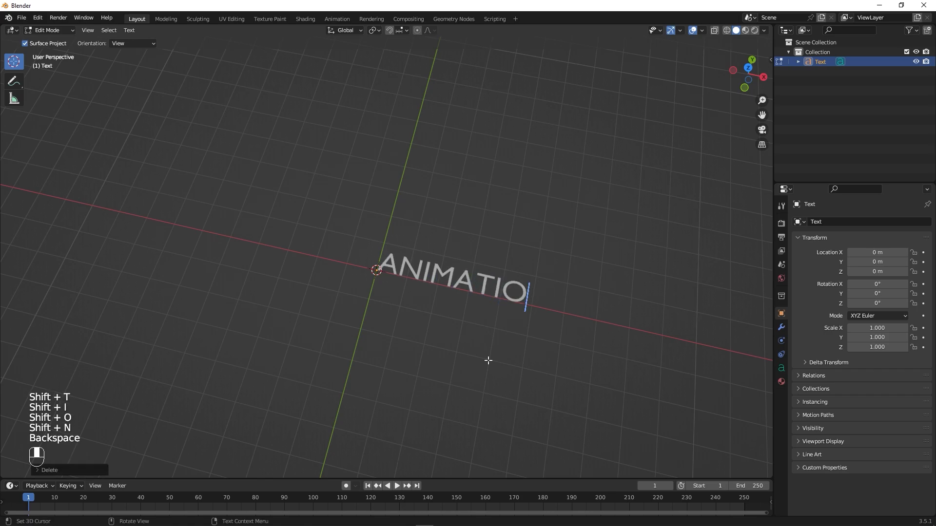
- Enter the letter A as the text object's content and finish editing the text
{"action": "type", "text": "A"}
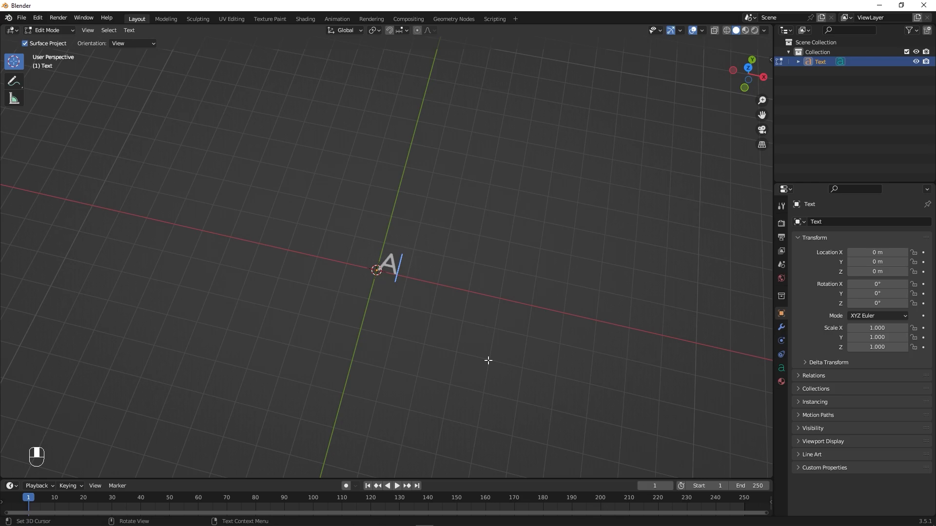
{"action": "key", "text": "Tab"}
{"action": "scroll", "coordinate": [444, 305], "scroll_direction": "up", "scroll_amount": 1}
- Align the letter A to Center horizontally and Middle vertically
{"action": "left_click", "coordinate": [781, 369]}
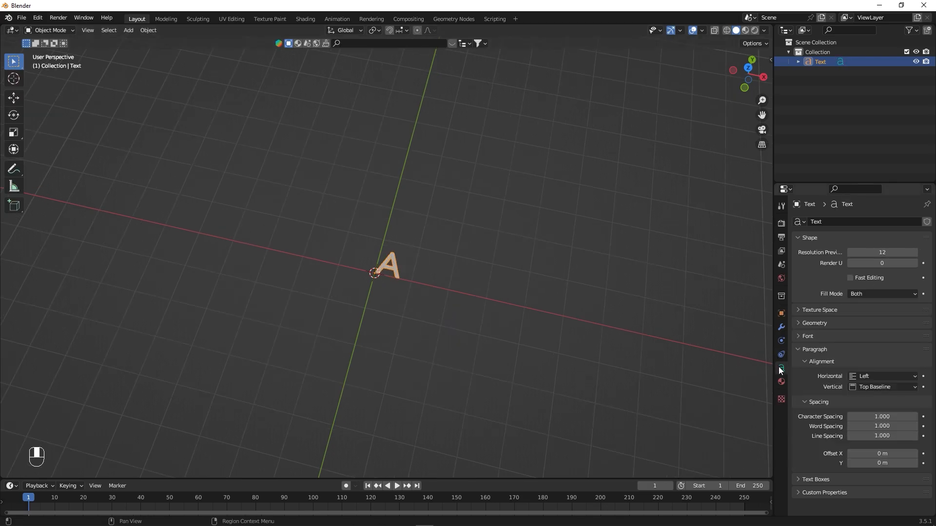
{"action": "left_click", "coordinate": [871, 375]}
{"action": "left_click", "coordinate": [859, 397]}
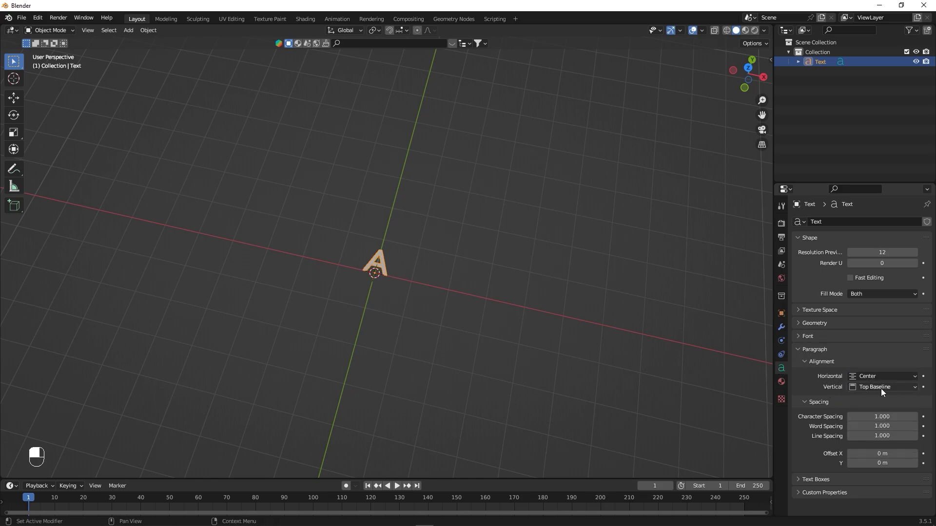
{"action": "left_click", "coordinate": [876, 388]}
{"action": "left_click", "coordinate": [865, 417]}
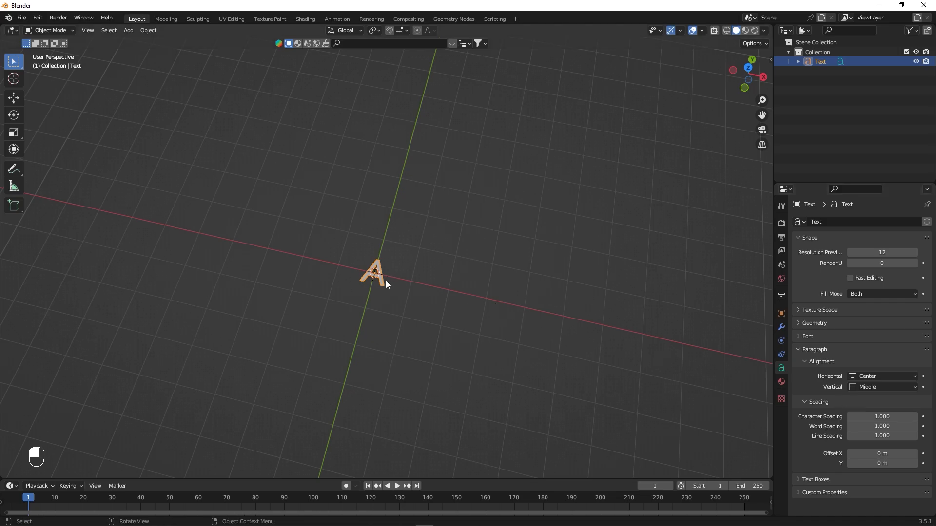
- Scale the letter A up uniformly to 3 on all axes
{"action": "key", "text": "s"}
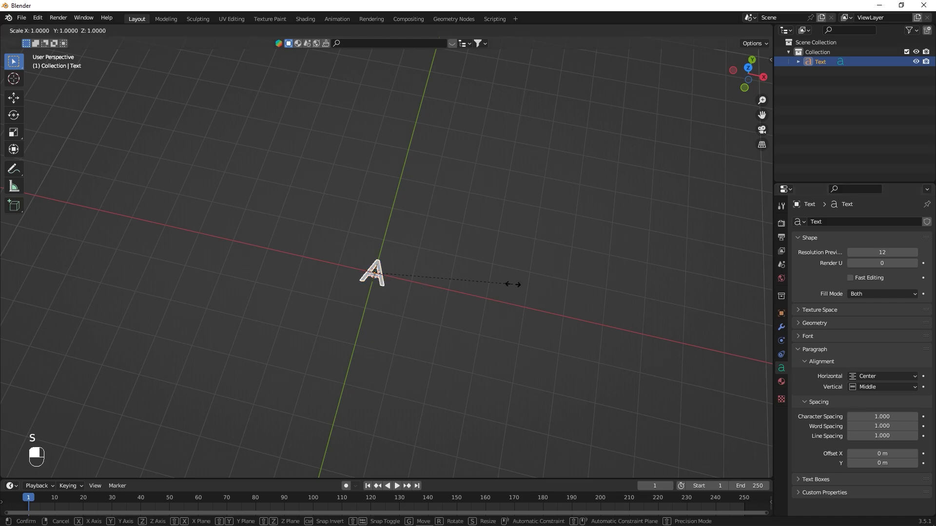
{"action": "left_click", "coordinate": [513, 288]}
{"action": "middle_click_drag", "start_coordinate": [518, 293], "coordinate": [503, 271]}
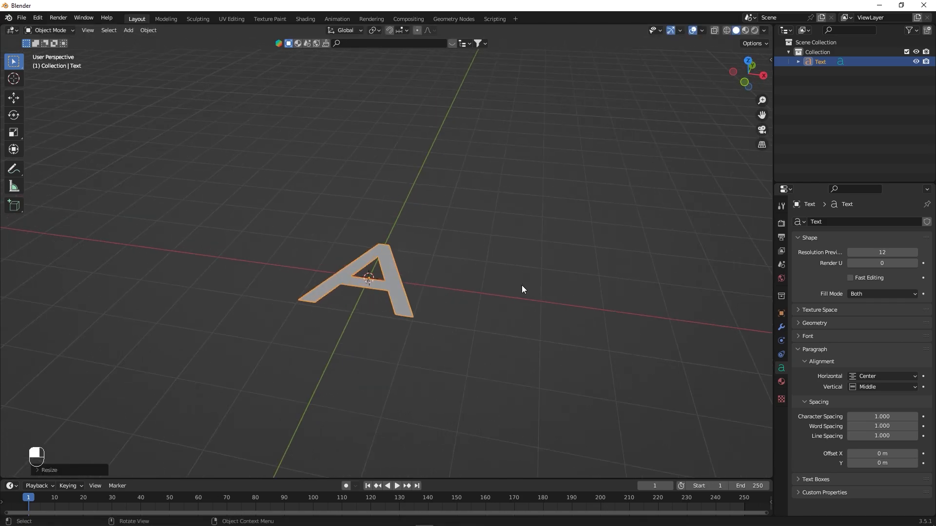
- Rotate the letter A 90° about the X axis so it stands upright
{"action": "key", "text": "r"}
{"action": "key", "text": "x"}
{"action": "key", "text": "9"}
{"action": "key", "text": "0"}
{"action": "key", "text": "Return"}
- Change the letter's regular font to Montserrat Black, loaded from Montserrat-Black.otf
{"action": "left_click_drag", "start_coordinate": [419, 291], "coordinate": [430, 268], "text": "alt"}
{"action": "left_click", "coordinate": [797, 336]}
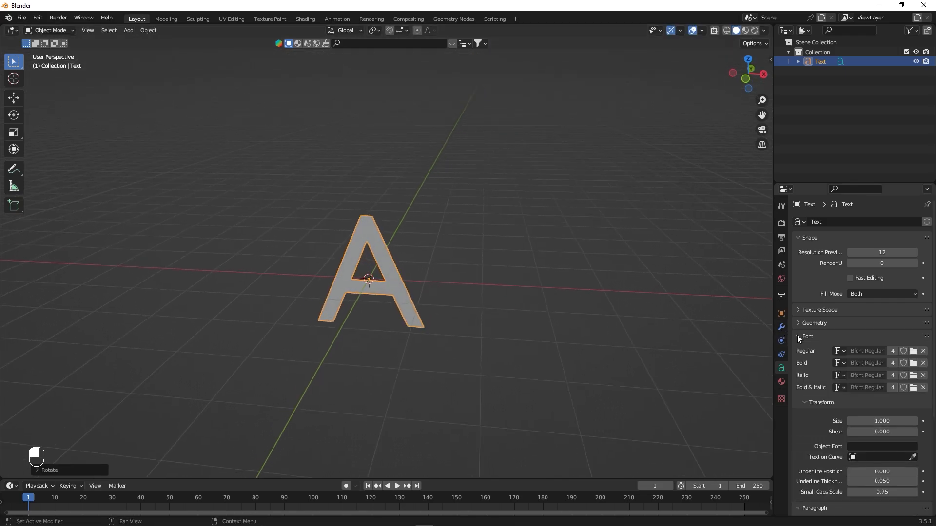
{"action": "left_click", "coordinate": [913, 351]}
{"action": "scroll", "coordinate": [370, 331], "scroll_direction": "down", "scroll_amount": 15}
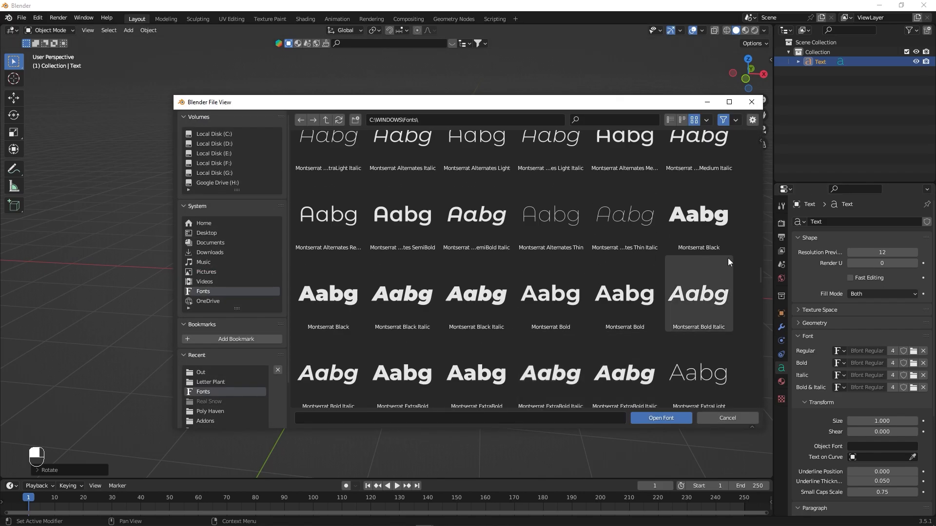
{"action": "left_click", "coordinate": [709, 220]}
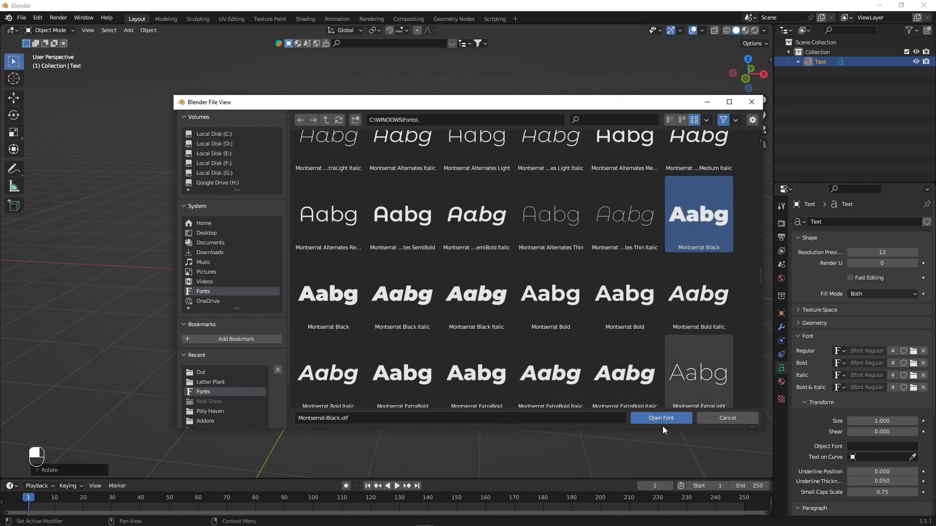
{"action": "left_click", "coordinate": [664, 421]}
- Give the letter A depth with a geometry extrusion of 0.1 m
{"action": "left_click_drag", "start_coordinate": [365, 341], "coordinate": [341, 340], "text": "alt"}
{"action": "scroll", "coordinate": [366, 326], "scroll_direction": "up", "scroll_amount": 2}
{"action": "left_click_drag", "start_coordinate": [511, 370], "coordinate": [496, 369], "text": "alt"}
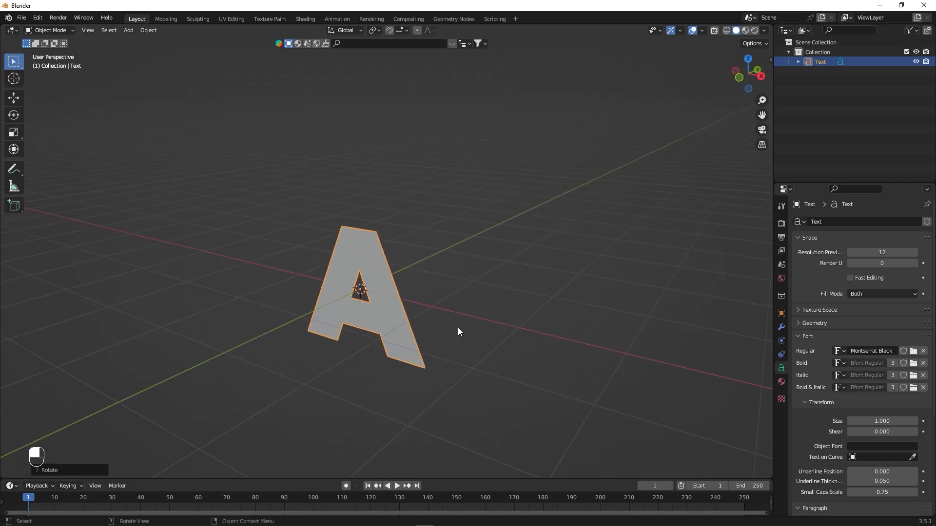
{"action": "left_click", "coordinate": [797, 323]}
{"action": "left_click_drag", "start_coordinate": [911, 348], "coordinate": [933, 348], "text": "shift"}
{"action": "mouse_move", "coordinate": [438, 314]}
{"action": "middle_mouse_down"}
{"action": "mouse_move", "coordinate": [396, 307]}
{"action": "mouse_move", "coordinate": [423, 309]}
{"action": "middle_mouse_up"}
{"action": "left_click", "coordinate": [879, 348]}
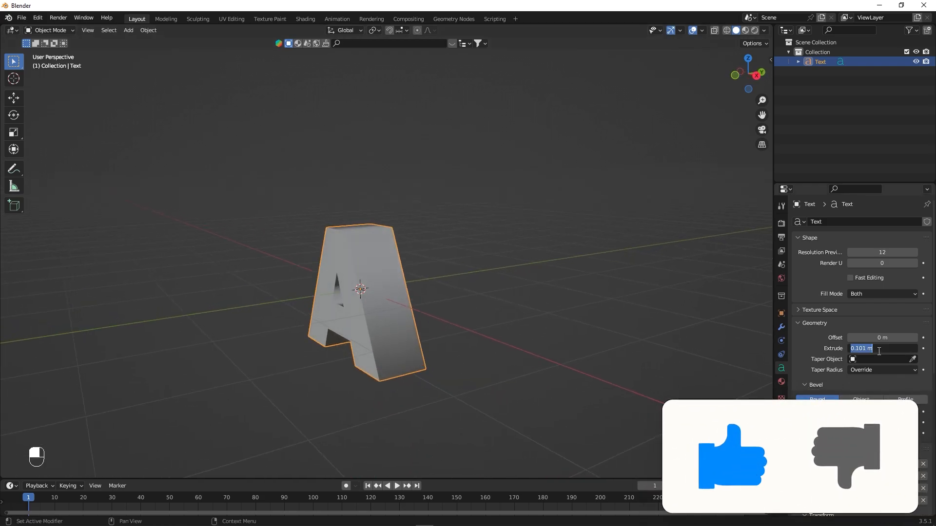
{"action": "type", "text": "0.1"}
{"action": "key", "text": "Return"}
- Duplicate the letter A, keeping the copy in the same place as the original
{"action": "left_click_drag", "start_coordinate": [616, 333], "coordinate": [581, 302], "text": "alt"}
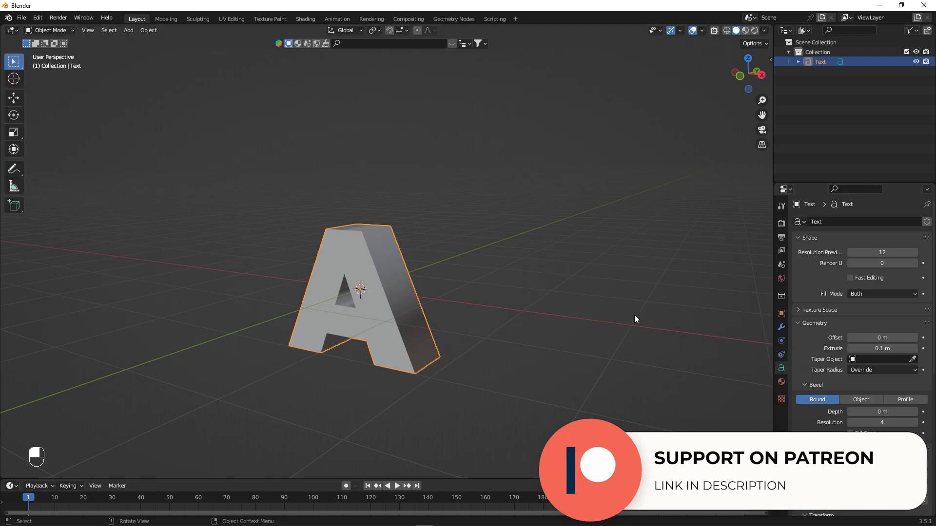
{"action": "left_click", "coordinate": [811, 68]}
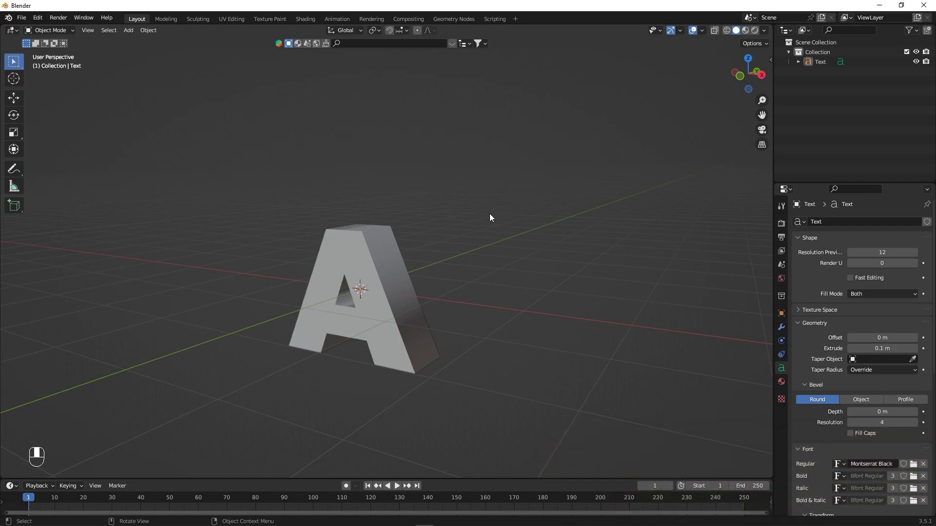
{"action": "left_click", "coordinate": [378, 252]}
{"action": "key", "text": "shift+d"}
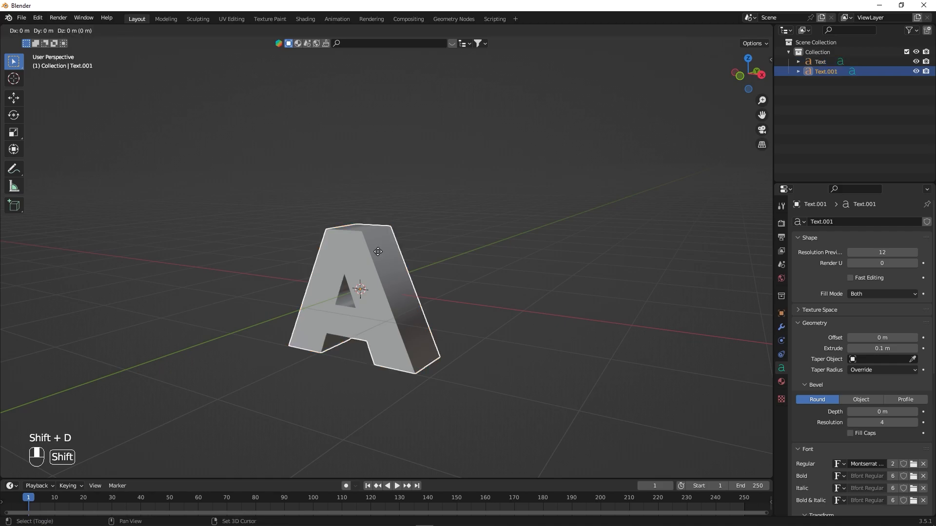
{"action": "right_click", "coordinate": [378, 252]}
- Hide the duplicated letter in the viewport and disable it in renders
{"action": "left_click", "coordinate": [821, 62]}
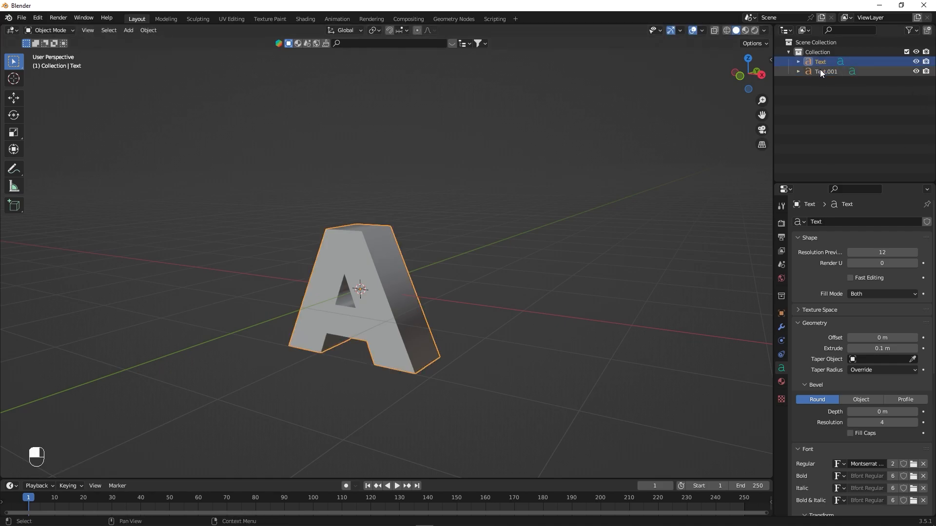
{"action": "left_click", "coordinate": [817, 72]}
{"action": "left_click", "coordinate": [916, 71]}
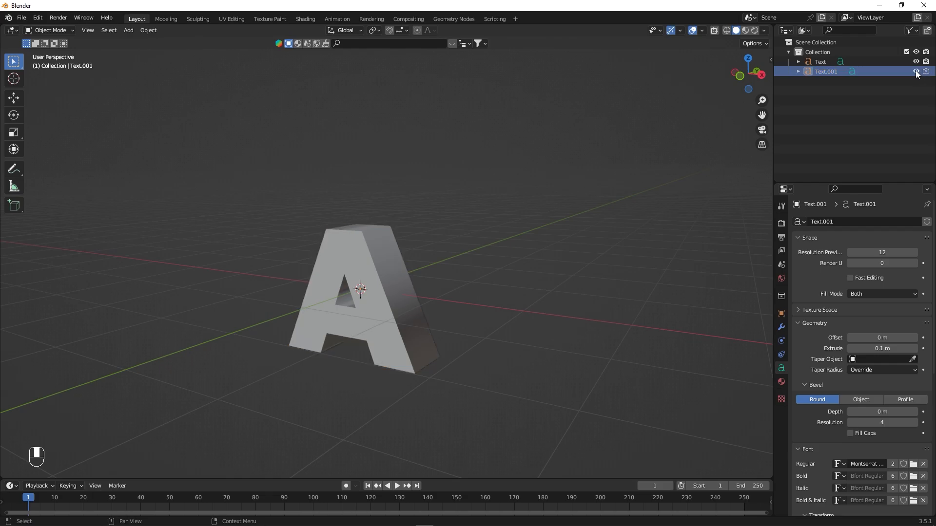
- Convert the original letter A from text to a mesh object
{"action": "left_click", "coordinate": [818, 61]}
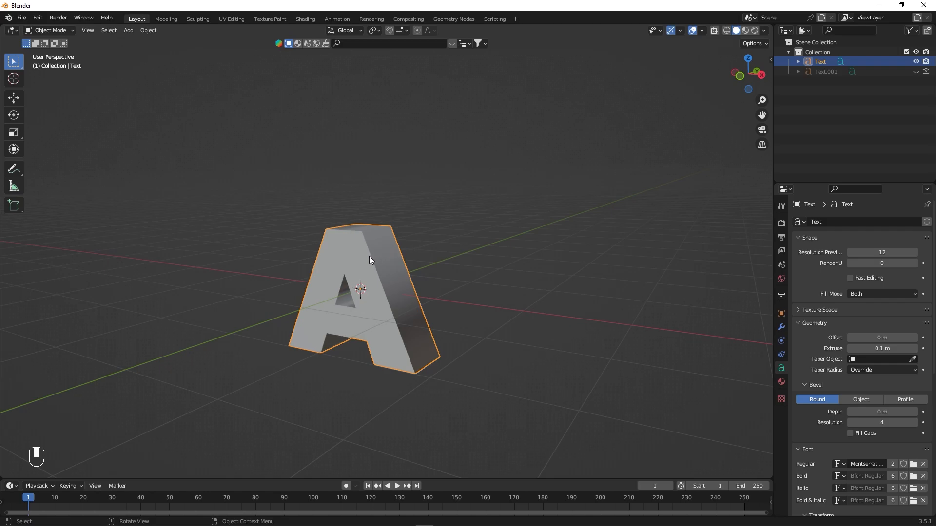
{"action": "middle_click_drag", "start_coordinate": [363, 260], "coordinate": [370, 262], "text": "alt"}
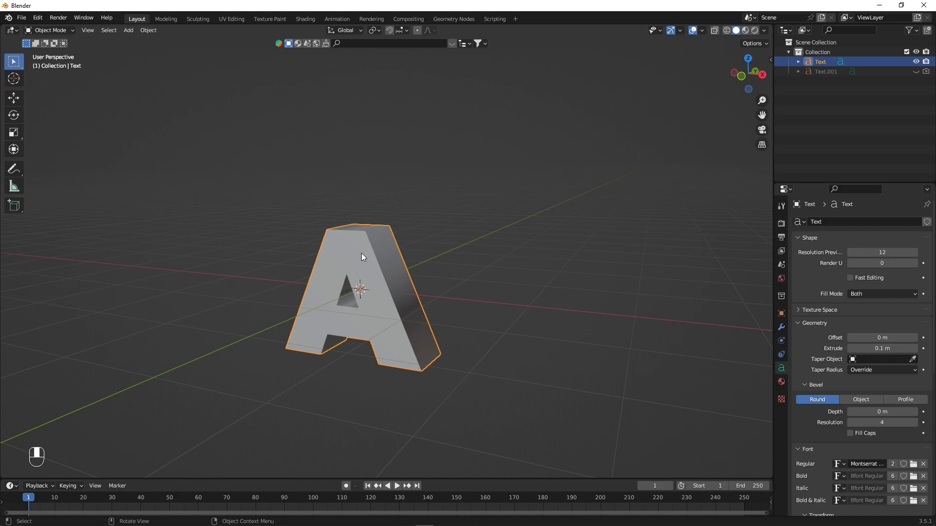
{"action": "key", "text": "F3"}
{"action": "type", "text": "conver"}
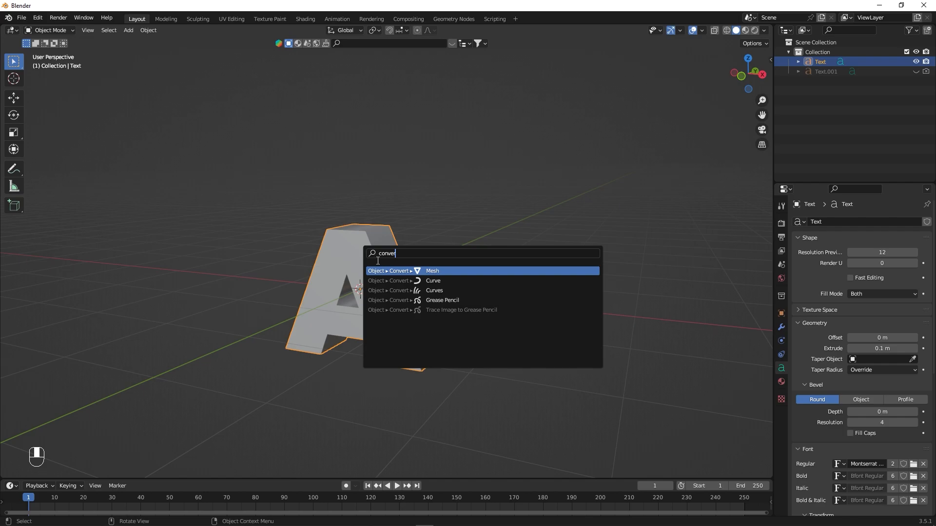
{"action": "left_click", "coordinate": [433, 272]}
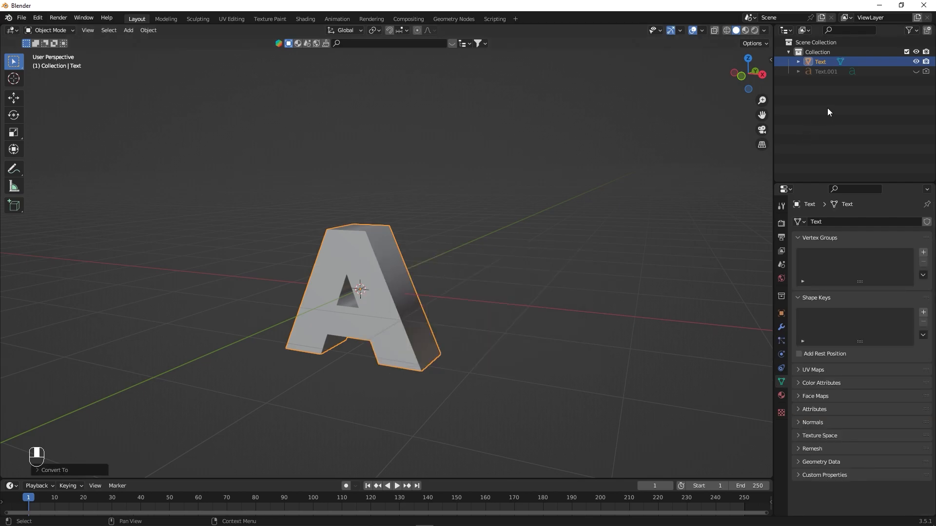
- Inspect the converted letter's mesh in Edit Mode and return to Object Mode
{"action": "key", "text": "Tab"}
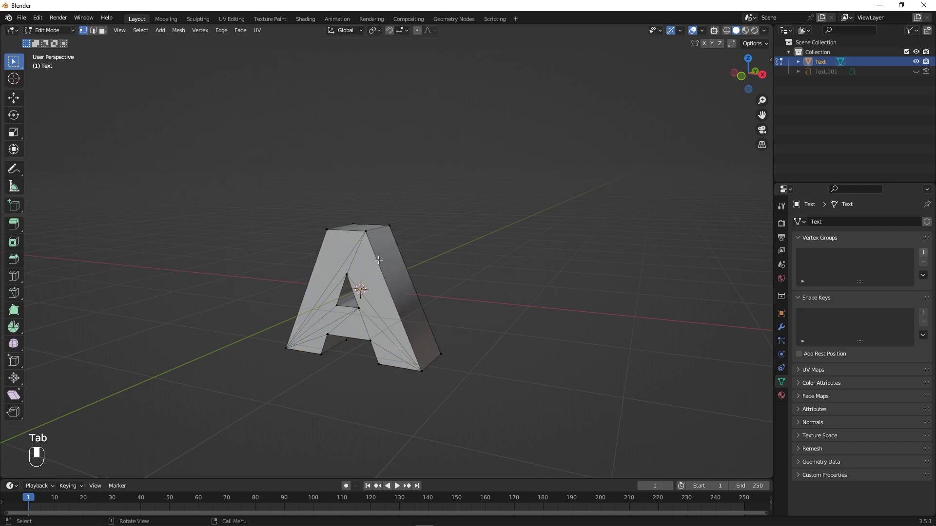
{"action": "key", "text": "Tab"}
{"action": "middle_click_drag", "start_coordinate": [492, 250], "coordinate": [455, 247], "text": "alt"}
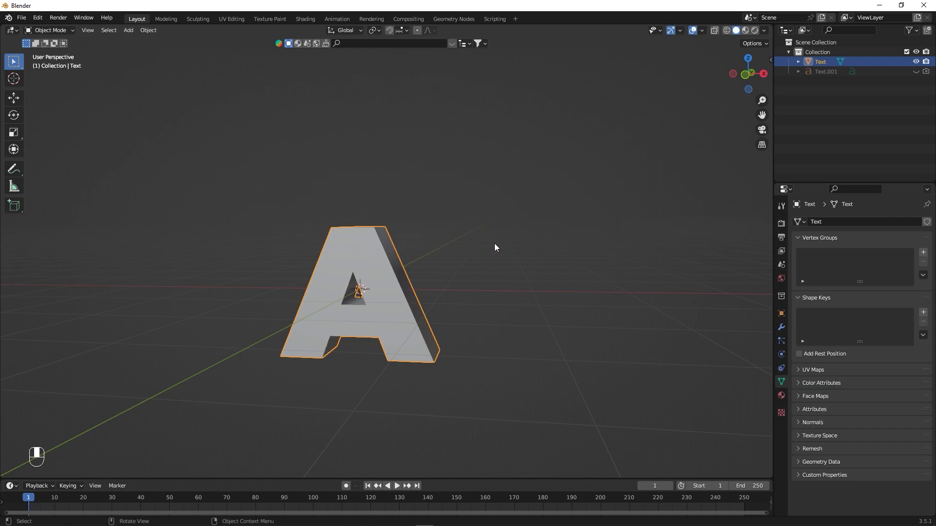
- Set the letter A mesh as the emitter object in the Biome-Reader add-on
{"action": "key", "text": "n"}
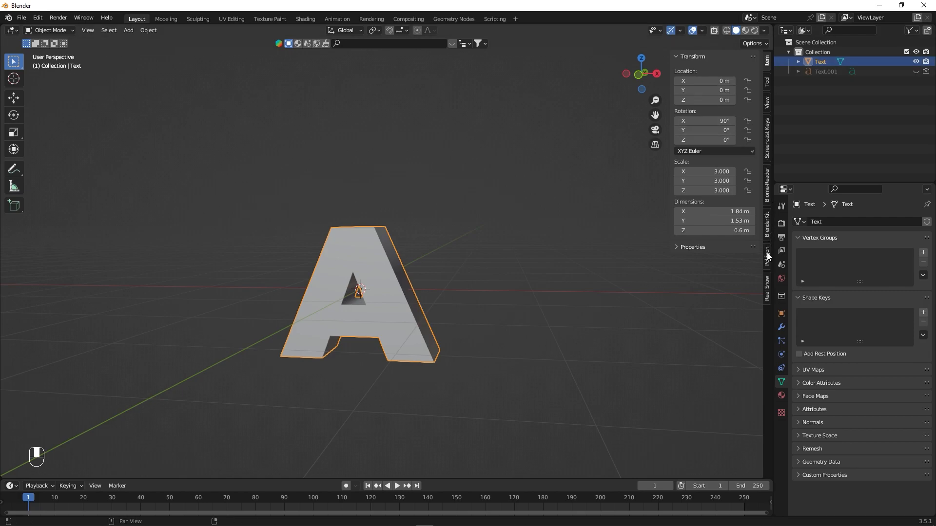
{"action": "left_click", "coordinate": [768, 191]}
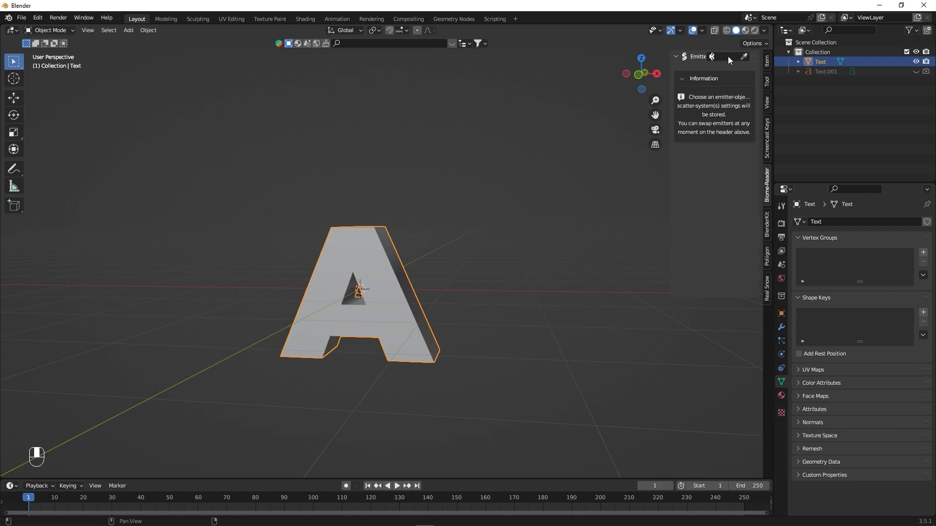
{"action": "left_click", "coordinate": [743, 58]}
{"action": "left_click", "coordinate": [366, 239]}
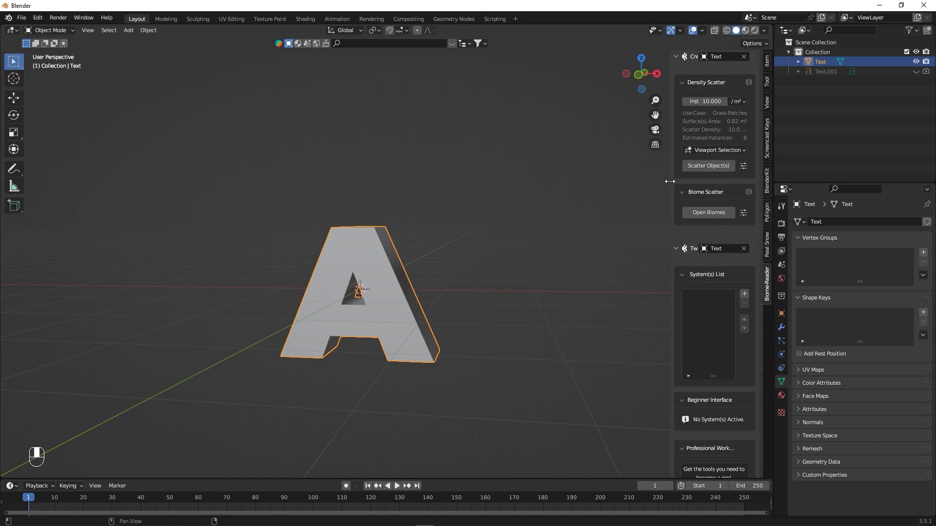
- Widen the Biome-Reader sidebar, open the biome library and enlarge its window
{"action": "left_click_drag", "start_coordinate": [674, 187], "coordinate": [578, 187]}
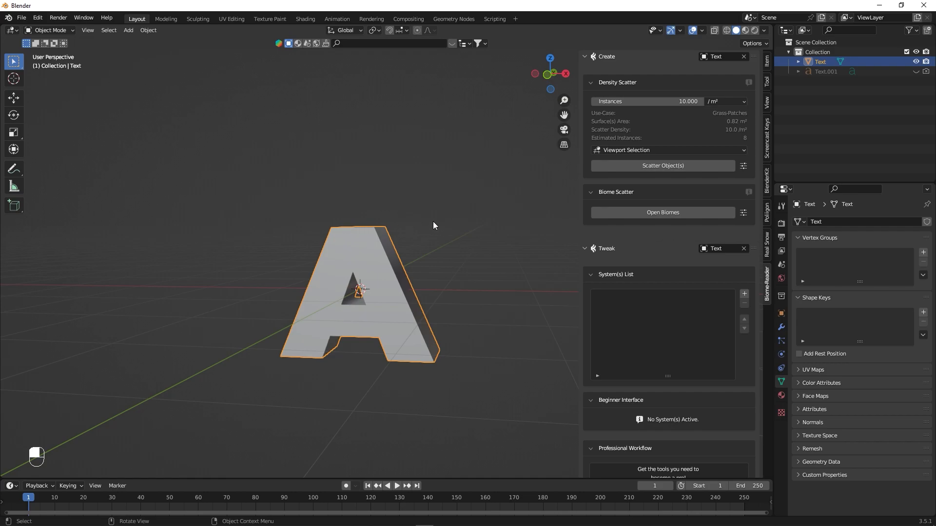
{"action": "left_click", "coordinate": [665, 212]}
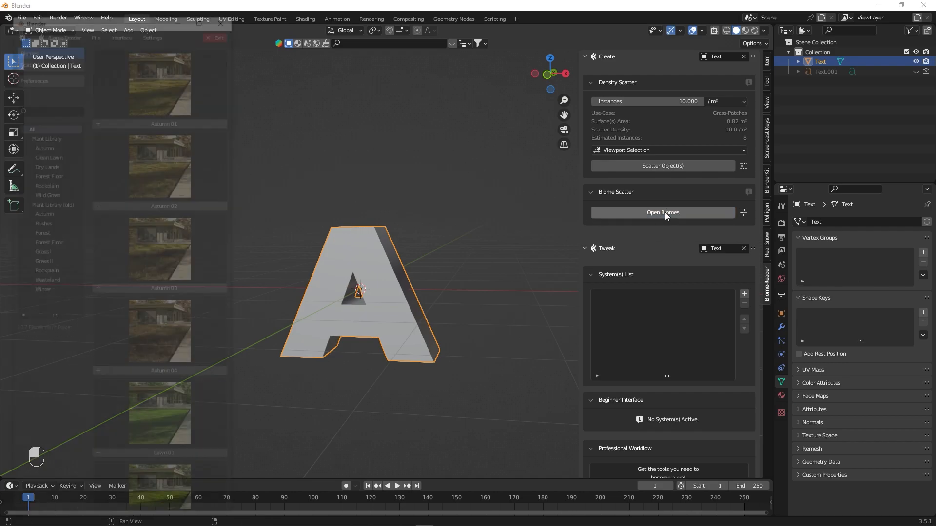
{"action": "left_click_drag", "start_coordinate": [230, 156], "coordinate": [566, 166]}
- Scatter the Grass 11 biome from the library onto the letter A and exit the biome library
{"action": "scroll", "coordinate": [520, 207], "scroll_direction": "down", "scroll_amount": 3}
{"action": "scroll", "coordinate": [485, 240], "scroll_direction": "down", "scroll_amount": 2}
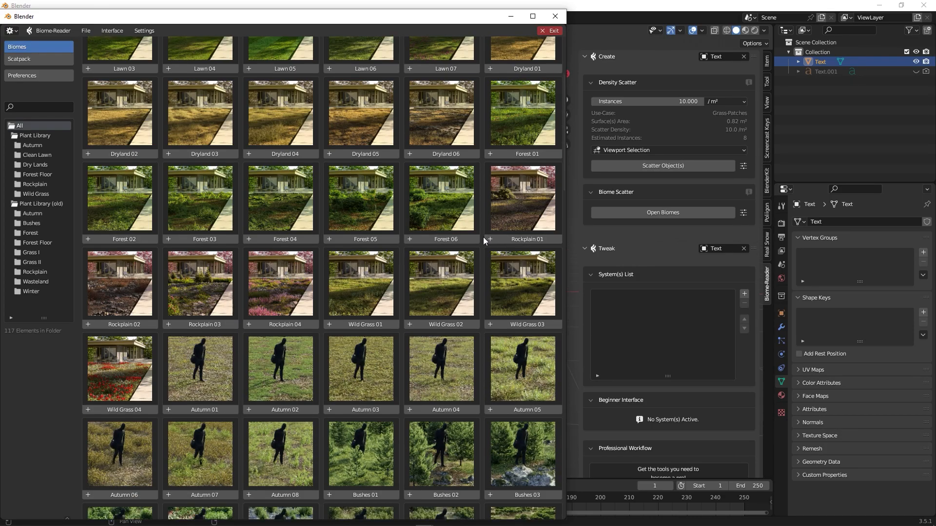
{"action": "scroll", "coordinate": [490, 246], "scroll_direction": "up", "scroll_amount": 5}
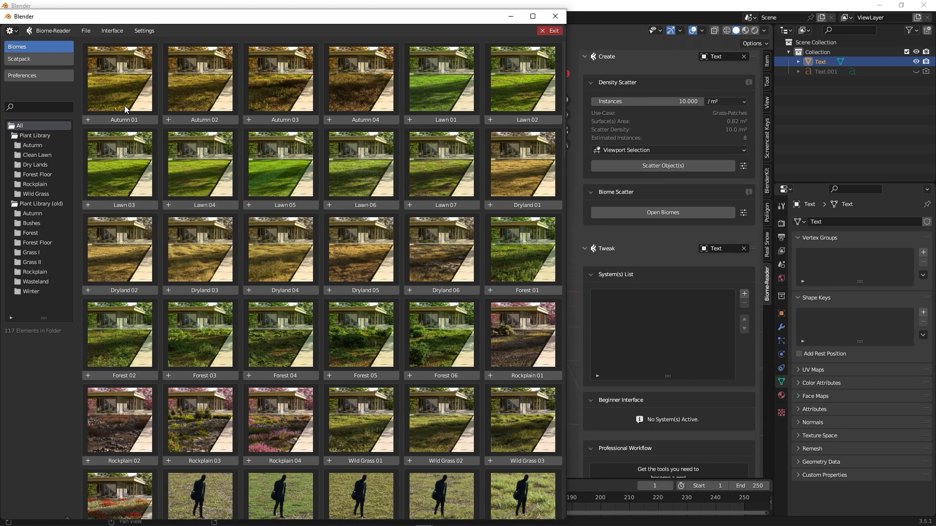
{"action": "scroll", "coordinate": [345, 233], "scroll_direction": "down", "scroll_amount": 3}
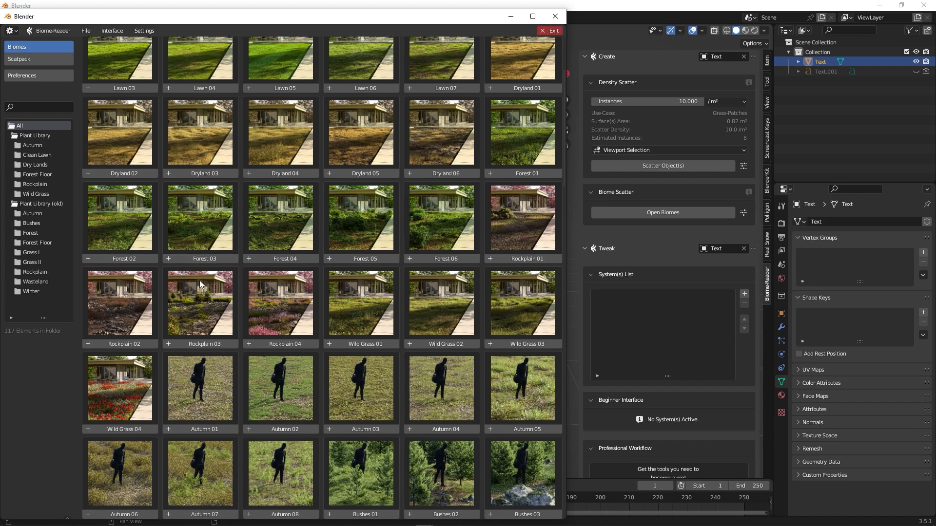
{"action": "scroll", "coordinate": [403, 303], "scroll_direction": "down", "scroll_amount": 3}
{"action": "scroll", "coordinate": [320, 324], "scroll_direction": "down", "scroll_amount": 3}
{"action": "scroll", "coordinate": [318, 325], "scroll_direction": "up", "scroll_amount": 3}
{"action": "scroll", "coordinate": [350, 321], "scroll_direction": "down", "scroll_amount": 15}
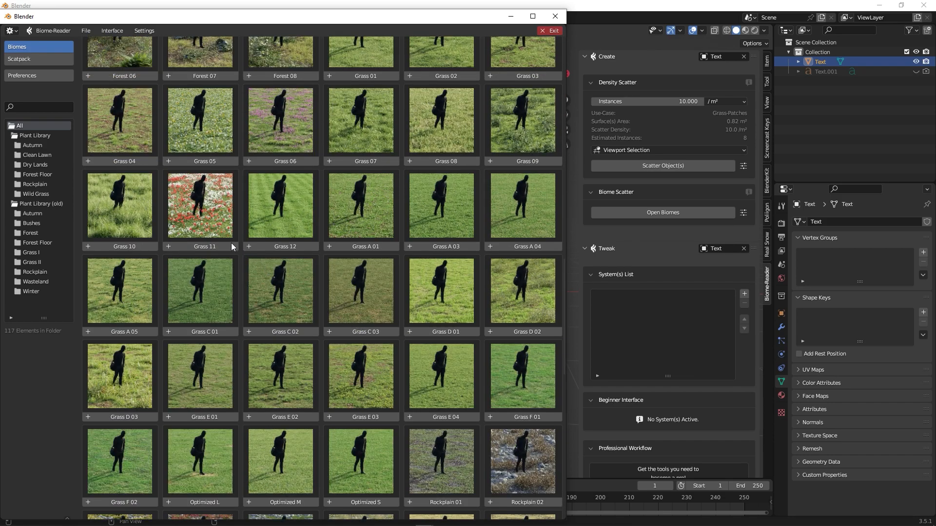
{"action": "left_click", "coordinate": [194, 246]}
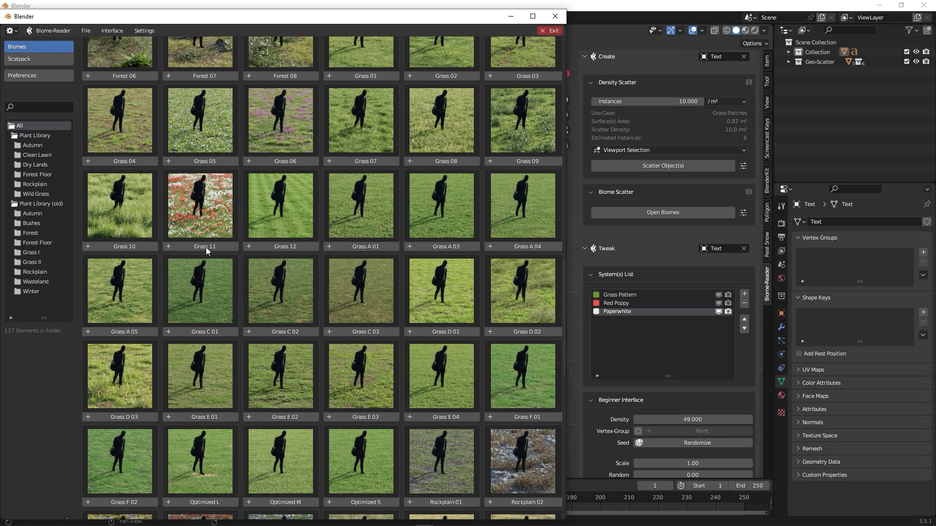
{"action": "left_click", "coordinate": [552, 30]}
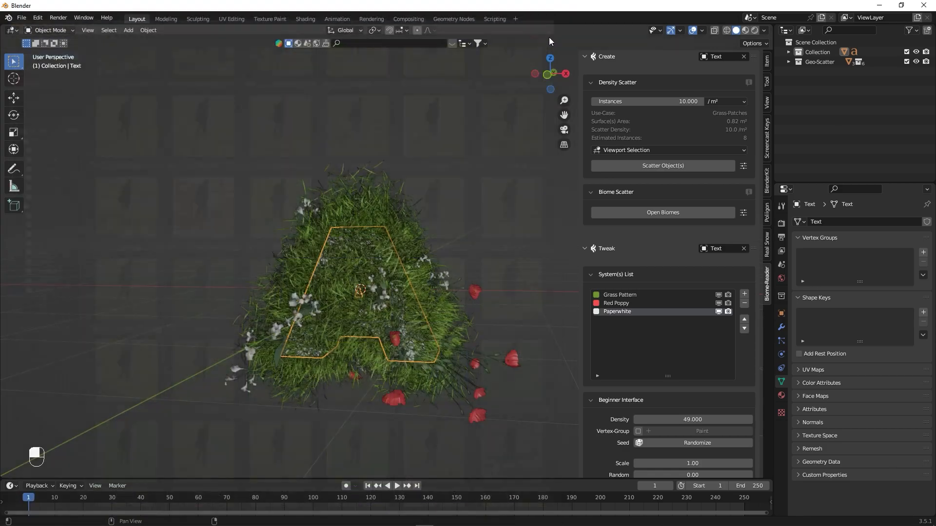
- Apply the letter A's scale and check how the scattered plants cover it
{"action": "middle_click_drag", "start_coordinate": [396, 225], "coordinate": [341, 249], "text": "alt"}
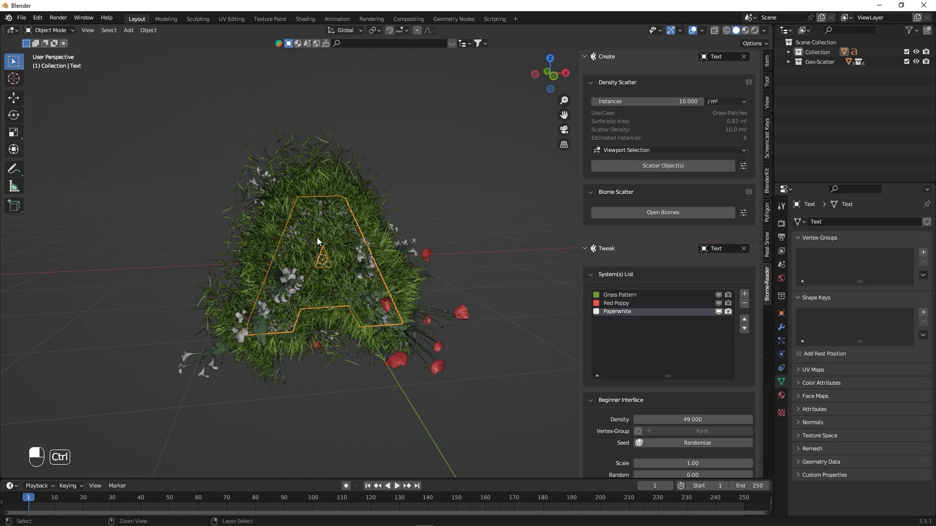
{"action": "key", "text": "ctrl+a"}
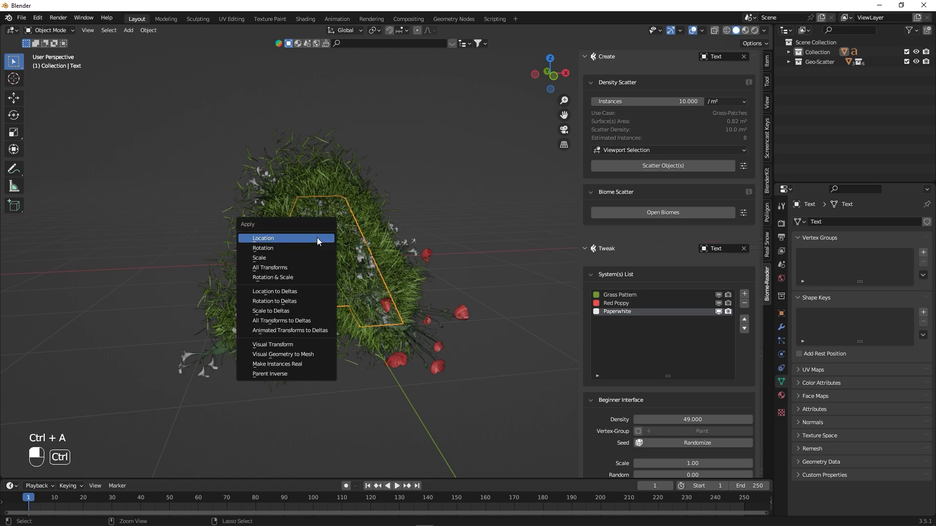
{"action": "left_click", "coordinate": [261, 258]}
{"action": "left_click", "coordinate": [420, 388]}
{"action": "middle_click_drag", "start_coordinate": [356, 348], "coordinate": [355, 279]}
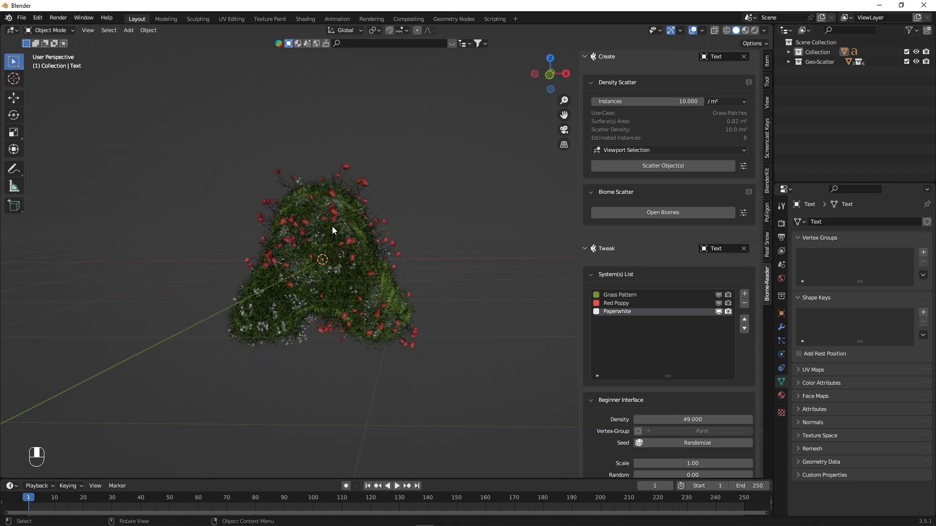
{"action": "scroll", "coordinate": [332, 227], "scroll_direction": "up", "scroll_amount": 5}
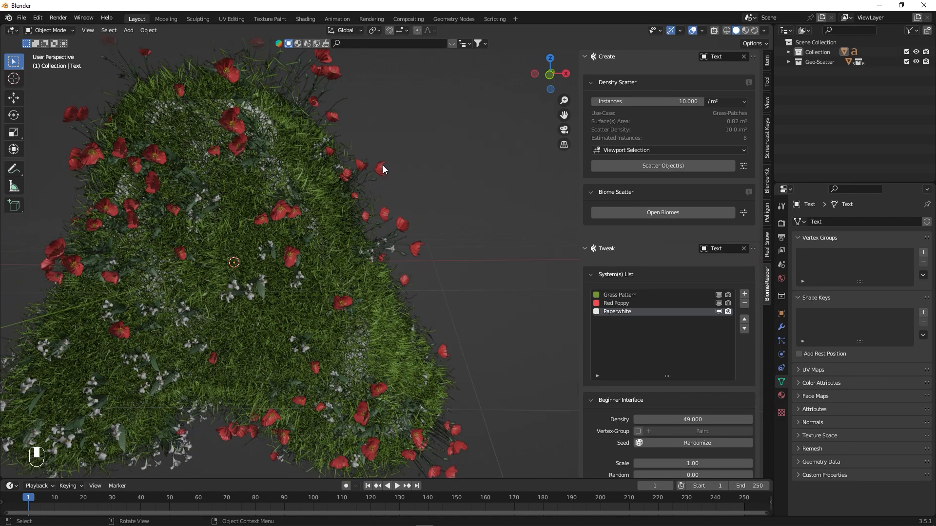
{"action": "scroll", "coordinate": [274, 317], "scroll_direction": "down", "scroll_amount": 5}
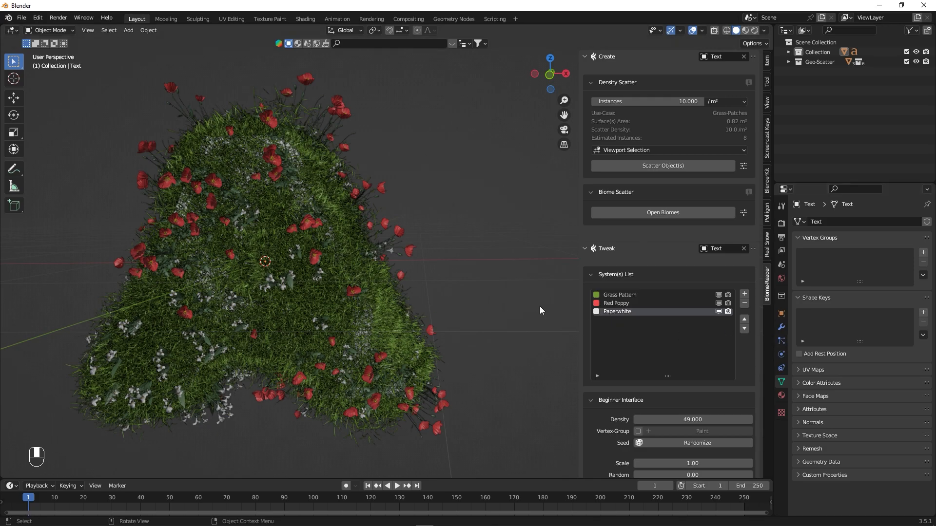
- Review the Grass Pattern, Red Poppy and Paperwhite systems, toggling the first two off and on in the viewport
{"action": "left_click", "coordinate": [617, 294]}
{"action": "left_click", "coordinate": [616, 303]}
{"action": "left_click", "coordinate": [629, 311]}
{"action": "left_click", "coordinate": [720, 303]}
{"action": "left_click", "coordinate": [718, 294]}
{"action": "left_click", "coordinate": [719, 294]}
{"action": "left_click", "coordinate": [719, 303]}
- Set the scale of the Grass Pattern system to 0.5
{"action": "left_click", "coordinate": [625, 295]}
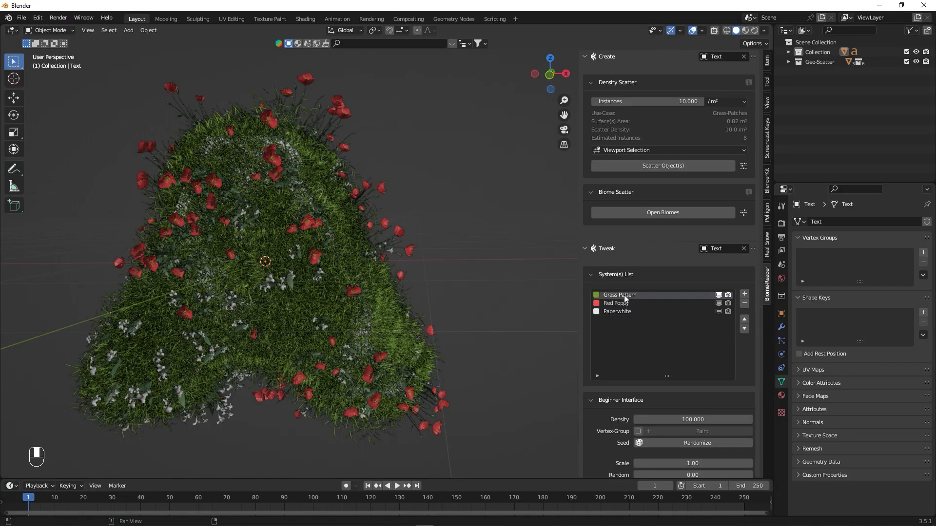
{"action": "scroll", "coordinate": [635, 353], "scroll_direction": "down", "scroll_amount": 4}
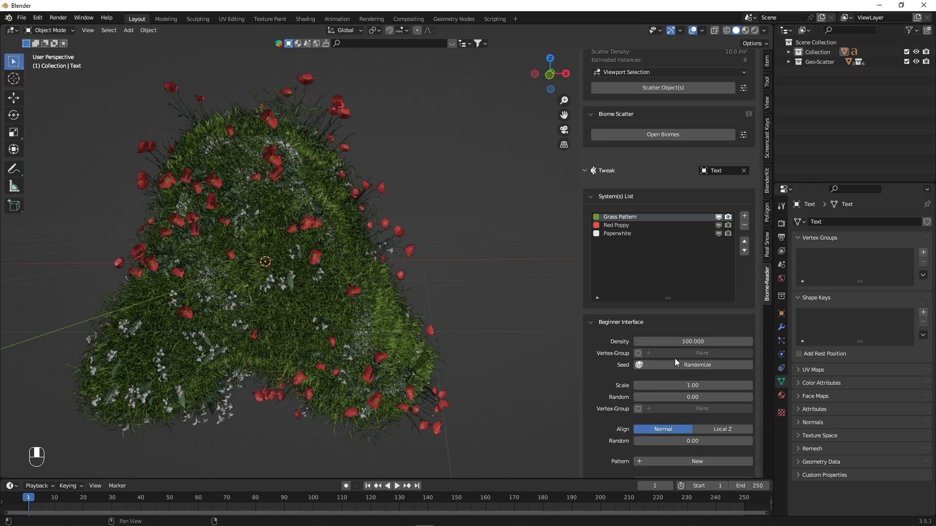
{"action": "left_click_drag", "start_coordinate": [689, 385], "coordinate": [629, 385]}
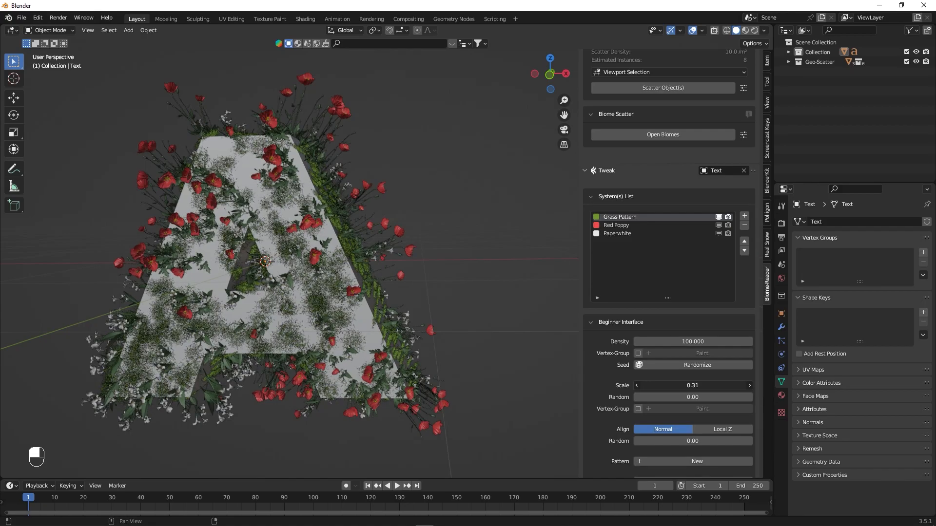
{"action": "left_click", "coordinate": [691, 385]}
{"action": "type", "text": "0.5"}
{"action": "key", "text": "Return"}
- Set the Grass Pattern density to 300
{"action": "mouse_move", "coordinate": [692, 341]}
{"action": "left_mouse_down"}
{"action": "mouse_move", "coordinate": [702, 341]}
{"action": "mouse_move", "coordinate": [686, 342]}
{"action": "left_mouse_up"}
{"action": "left_click", "coordinate": [686, 342]}
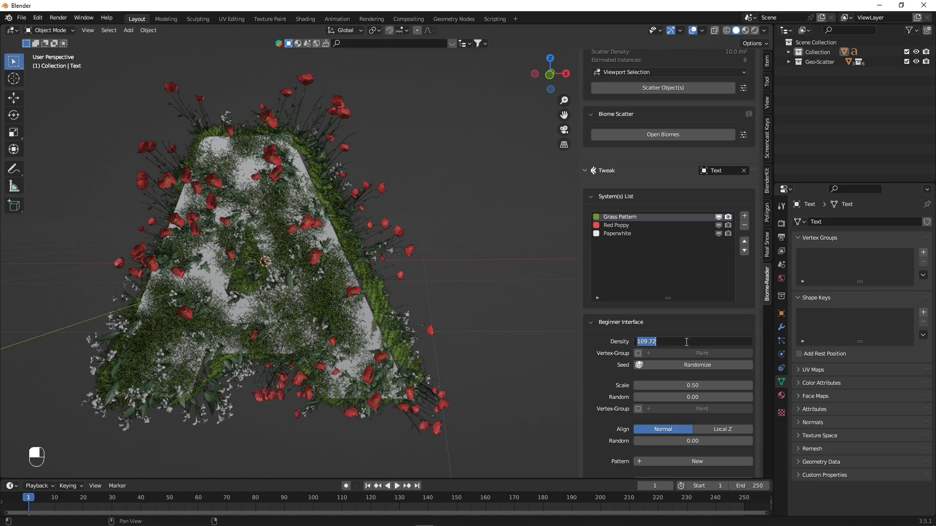
{"action": "type", "text": "300"}
{"action": "key", "text": "Return"}
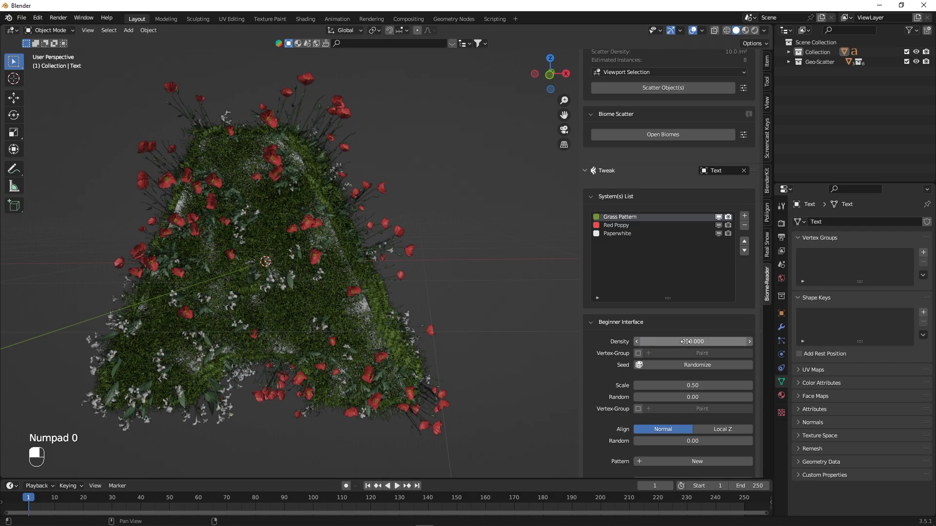
- Raise the Grass Pattern density to 500 to cover the bare areas of the letter
{"action": "left_click_drag", "start_coordinate": [409, 267], "coordinate": [307, 249], "text": "alt"}
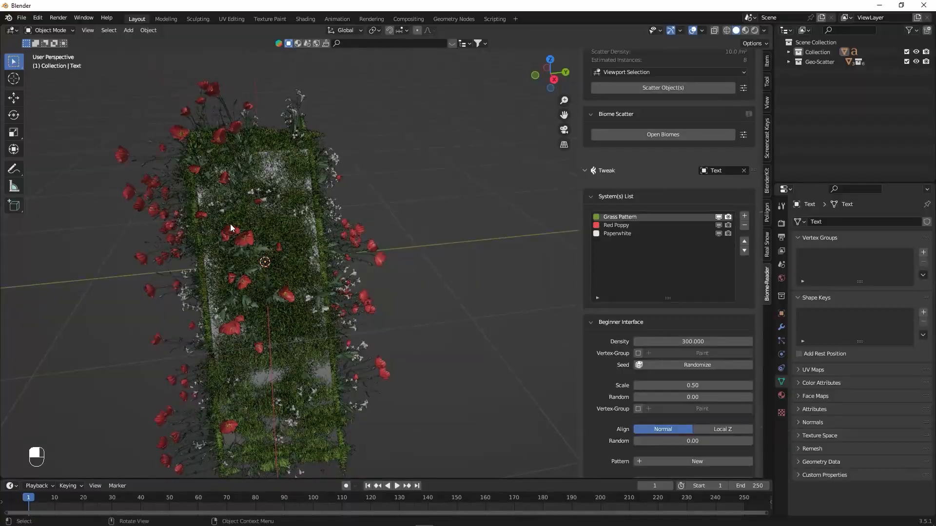
{"action": "scroll", "coordinate": [230, 223], "scroll_direction": "up", "scroll_amount": 5}
{"action": "left_click_drag", "start_coordinate": [229, 224], "coordinate": [379, 207], "text": "alt"}
{"action": "scroll", "coordinate": [411, 244], "scroll_direction": "down", "scroll_amount": 5}
{"action": "left_click_drag", "start_coordinate": [458, 250], "coordinate": [391, 233], "text": "alt+shift"}
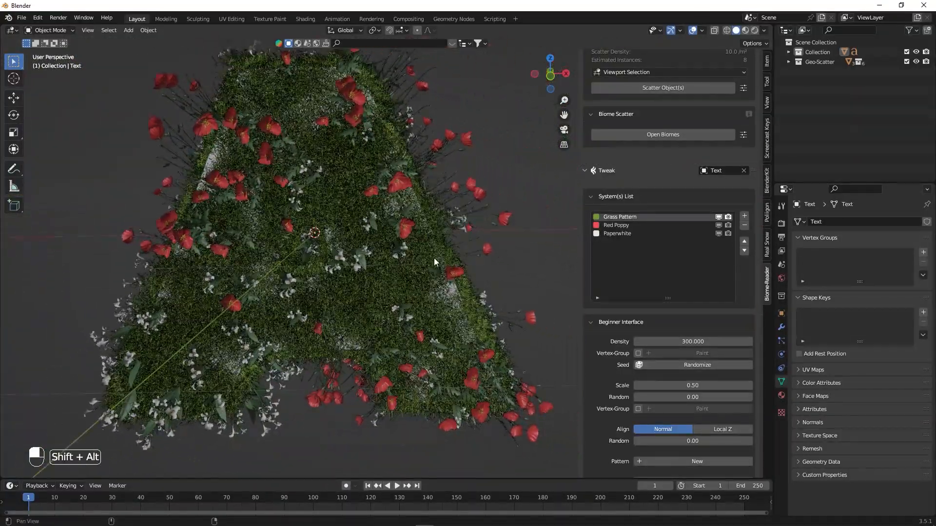
{"action": "left_click", "coordinate": [703, 337]}
{"action": "type", "text": "500"}
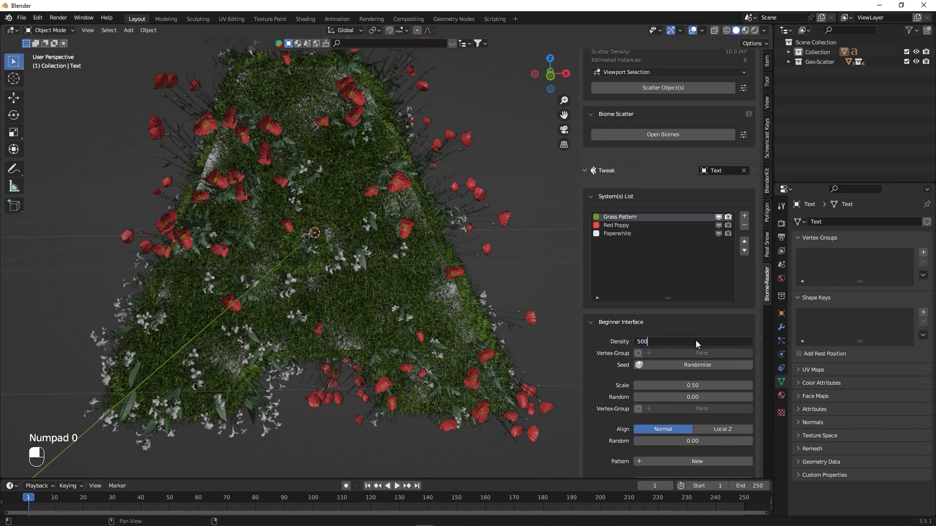
{"action": "key", "text": "Return"}
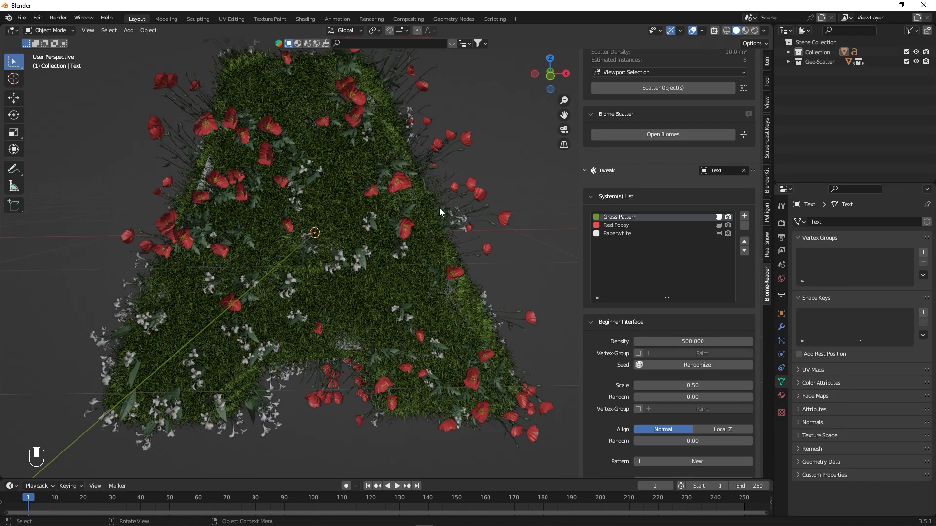
{"action": "middle_click_drag", "start_coordinate": [389, 192], "coordinate": [418, 267], "text": "alt"}
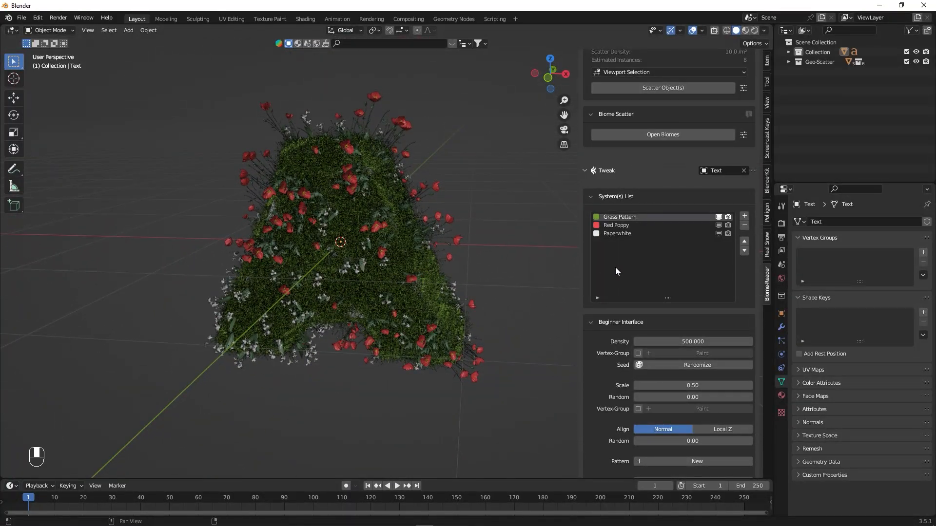
- Set the Red Poppy system's scale to 0.81 and its density to 40
{"action": "left_click", "coordinate": [615, 226]}
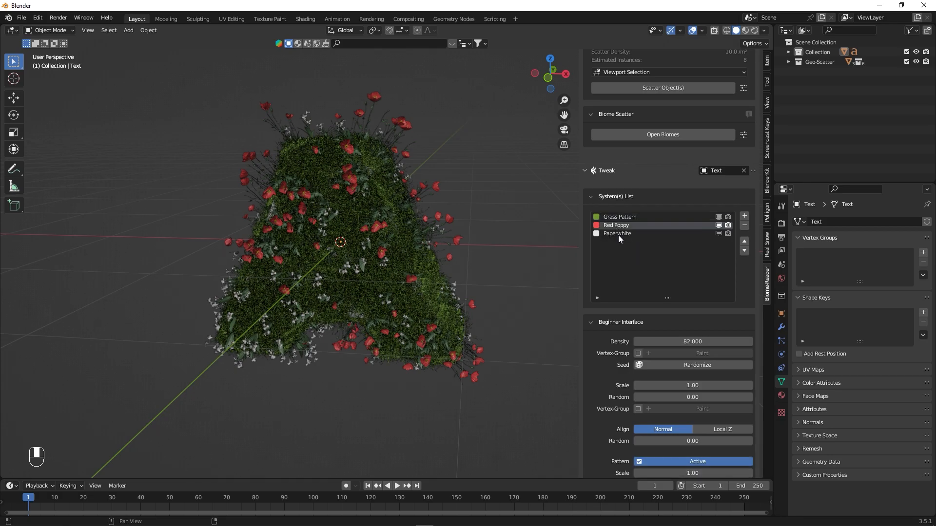
{"action": "left_click_drag", "start_coordinate": [686, 343], "coordinate": [655, 343]}
{"action": "left_click_drag", "start_coordinate": [679, 385], "coordinate": [676, 386], "text": "shift"}
{"action": "left_click", "coordinate": [688, 342]}
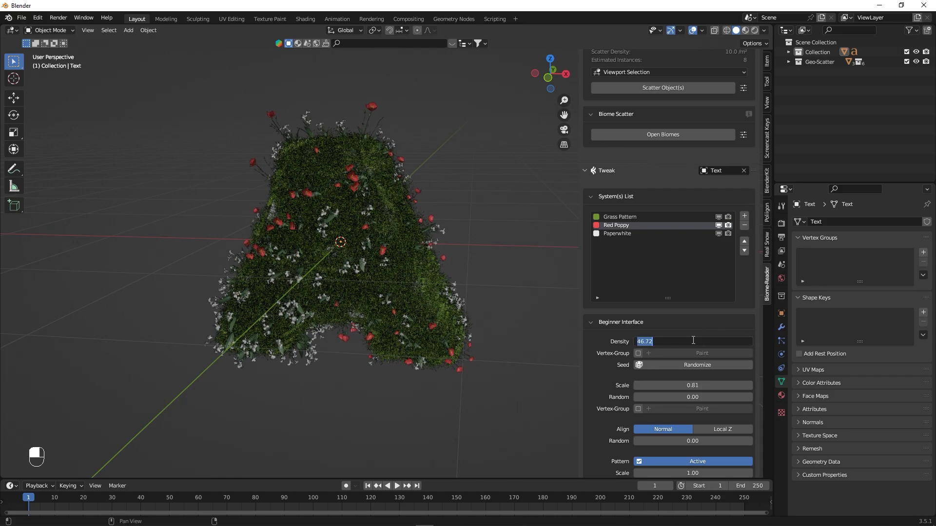
{"action": "type", "text": "40"}
{"action": "key", "text": "Return"}
- Turn off the Red Poppy system's pattern and reduce its density to about 16.6
{"action": "scroll", "coordinate": [608, 365], "scroll_direction": "down", "scroll_amount": 4}
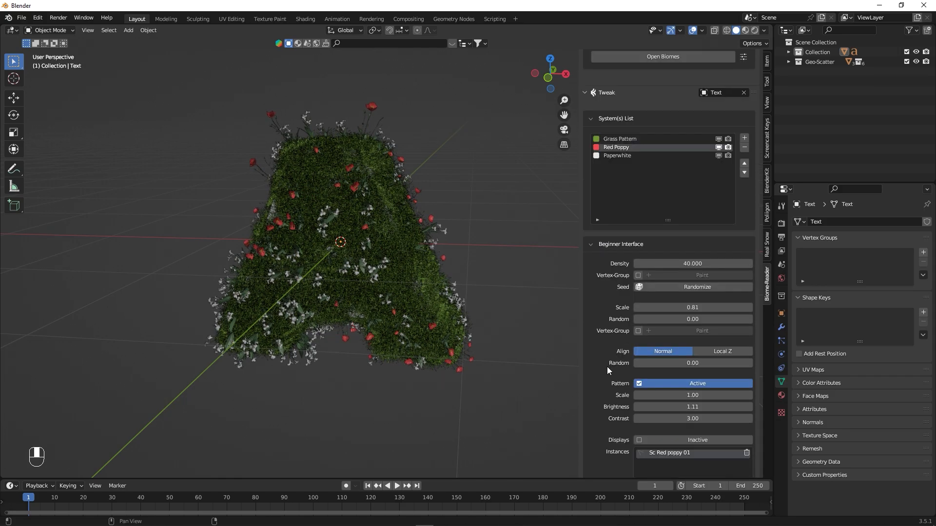
{"action": "left_click", "coordinate": [639, 384]}
{"action": "mouse_move", "coordinate": [413, 250]}
{"action": "middle_mouse_down", "text": "alt"}
{"action": "mouse_move", "coordinate": [483, 259]}
{"action": "mouse_move", "coordinate": [390, 252]}
{"action": "mouse_move", "coordinate": [413, 257]}
{"action": "middle_mouse_up", "text": "alt"}
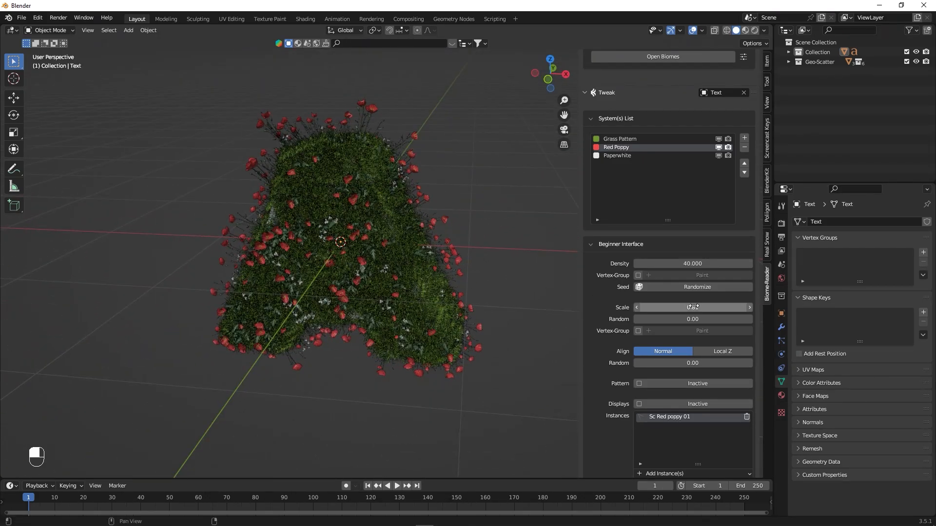
{"action": "left_click_drag", "start_coordinate": [692, 264], "coordinate": [642, 263]}
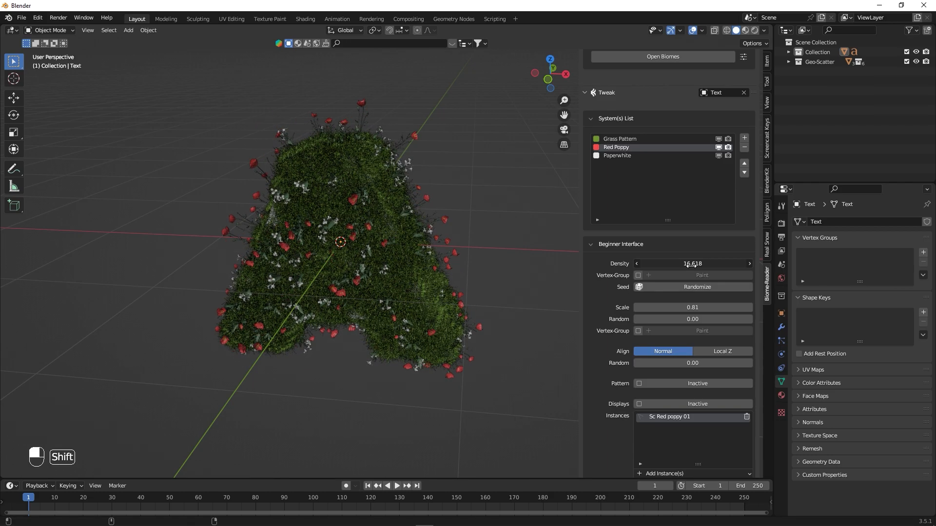
{"action": "left_click_drag", "start_coordinate": [692, 307], "coordinate": [693, 308], "text": "shift"}
{"action": "middle_click_drag", "start_coordinate": [478, 228], "coordinate": [480, 221], "text": "alt"}
- Set the Paperwhite system's density to about 96.1 and its scale to 1.20
{"action": "left_click", "coordinate": [618, 156]}
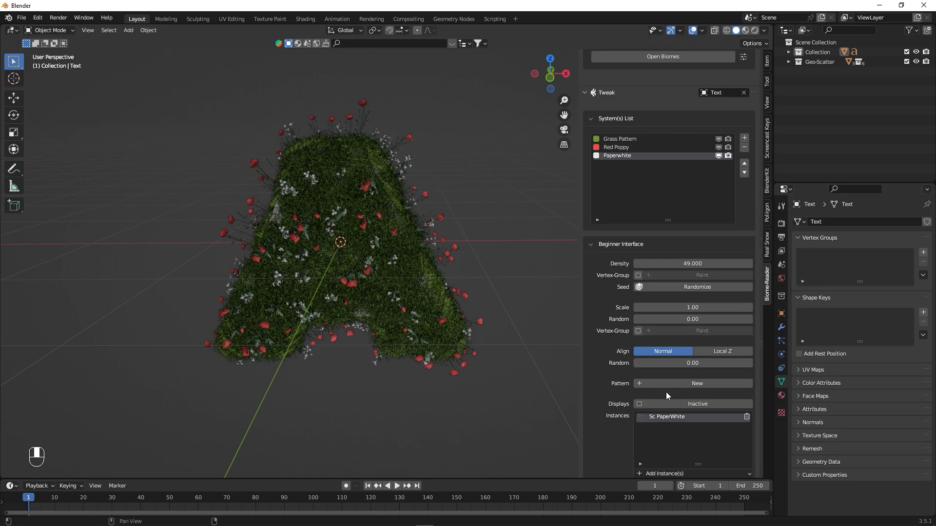
{"action": "mouse_move", "coordinate": [693, 264]}
{"action": "left_mouse_down"}
{"action": "mouse_move", "coordinate": [761, 264]}
{"action": "mouse_move", "coordinate": [692, 263]}
{"action": "left_mouse_up"}
{"action": "left_click_drag", "start_coordinate": [685, 305], "coordinate": [699, 305], "text": "shift"}
{"action": "middle_click_drag", "start_coordinate": [430, 253], "coordinate": [452, 262], "text": "alt"}
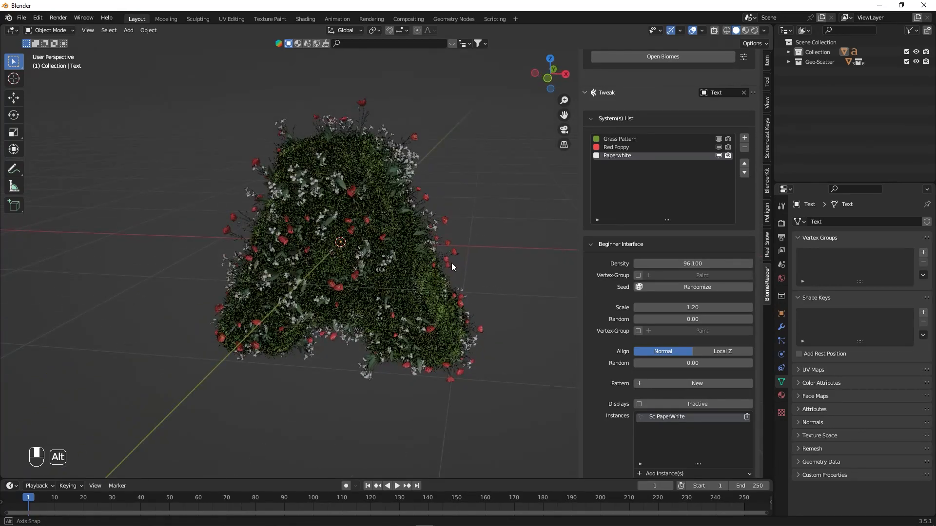
- Switch the viewport to rendered shading and set the render engine to Cycles with GPU Compute as the device
{"action": "left_click", "coordinate": [755, 31]}
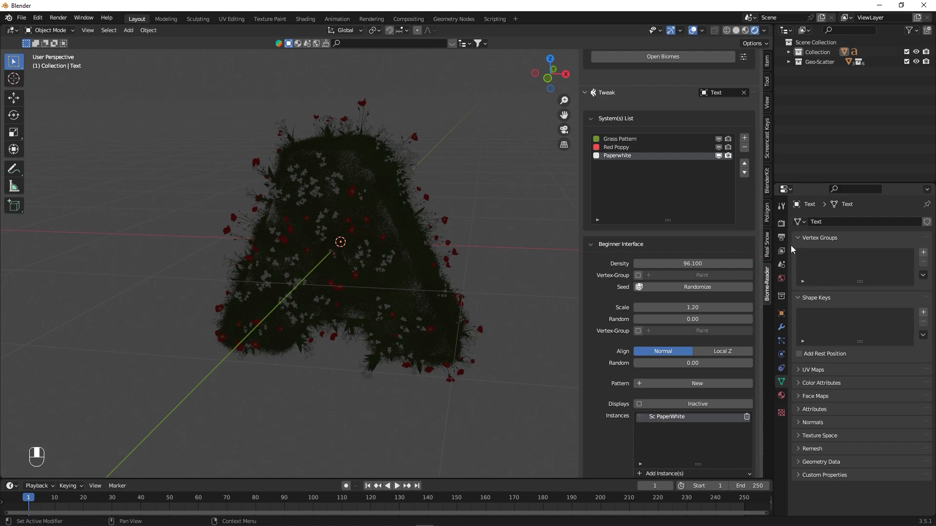
{"action": "left_click", "coordinate": [782, 227]}
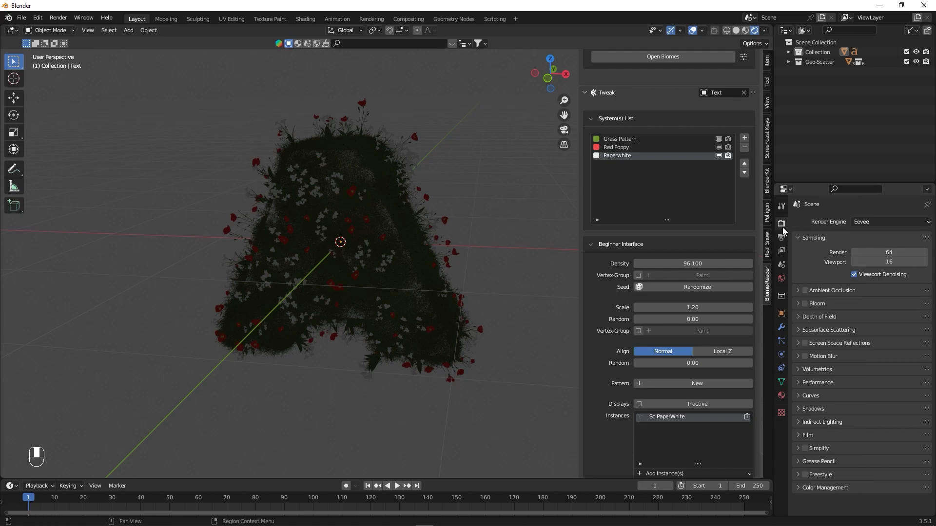
{"action": "left_click", "coordinate": [859, 222]}
{"action": "left_click", "coordinate": [858, 255]}
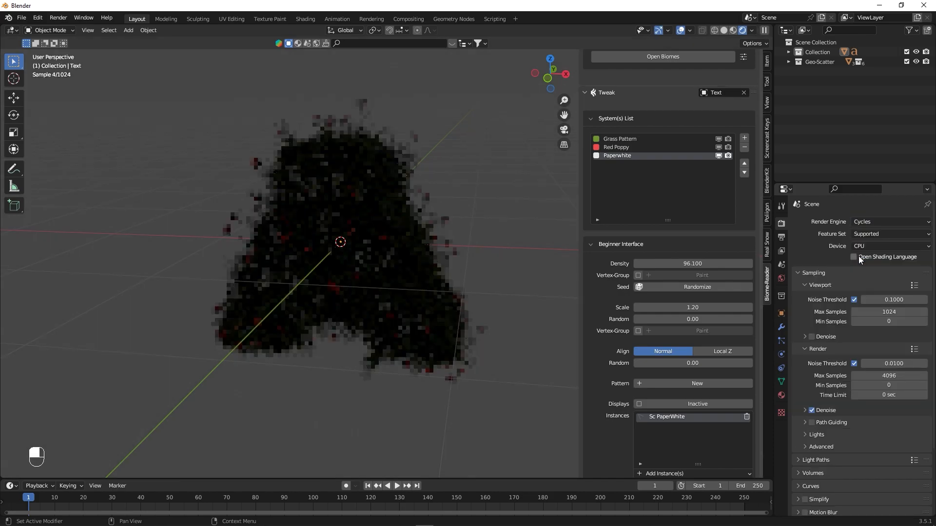
{"action": "left_click", "coordinate": [863, 247]}
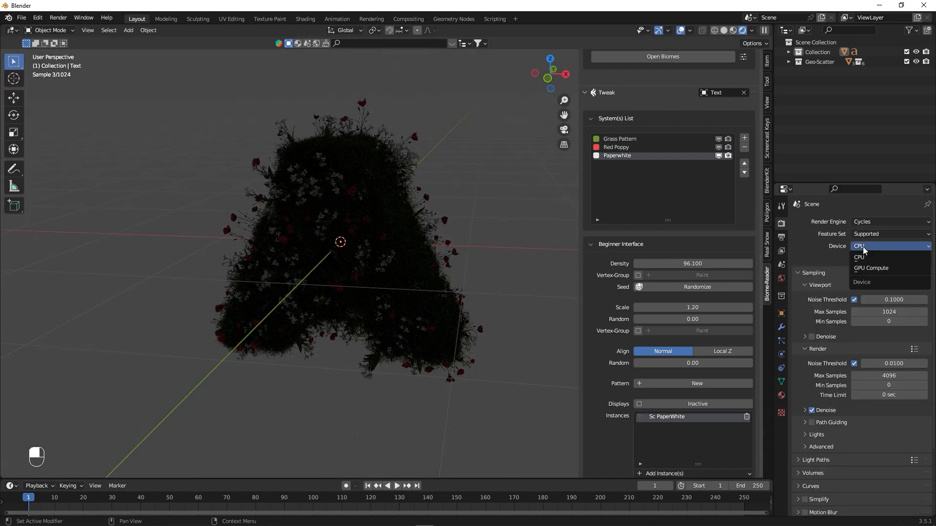
{"action": "left_click", "coordinate": [866, 265]}
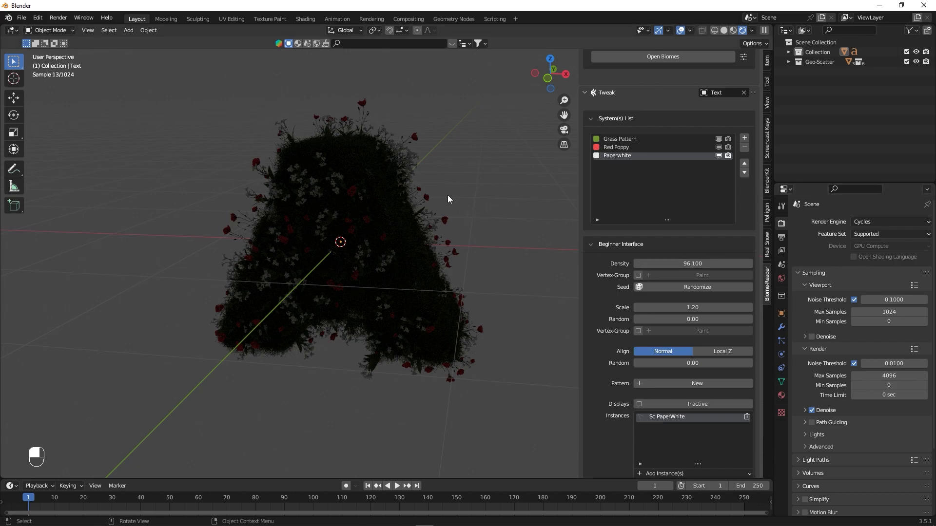
- Set the world background strength to 0 and hide the viewport sidebar
{"action": "left_click", "coordinate": [781, 279]}
{"action": "left_click", "coordinate": [887, 295]}
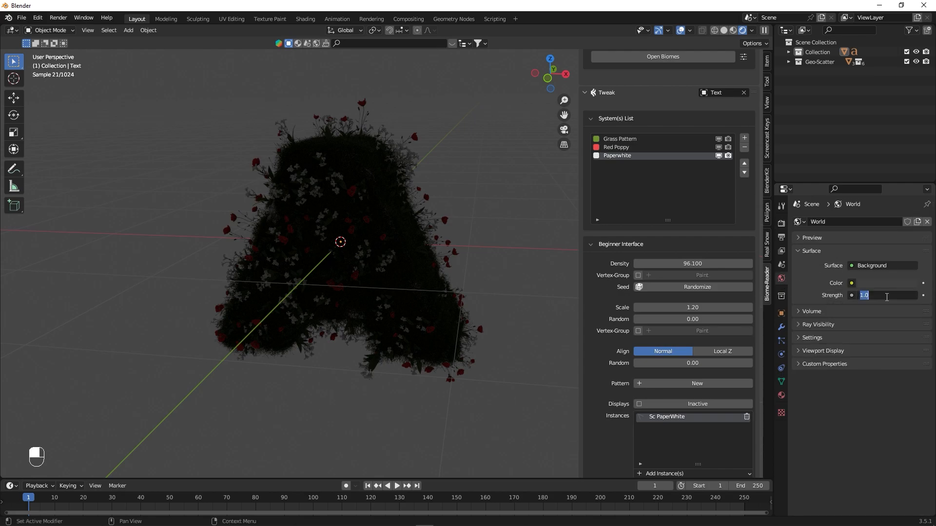
{"action": "key", "text": "Return"}
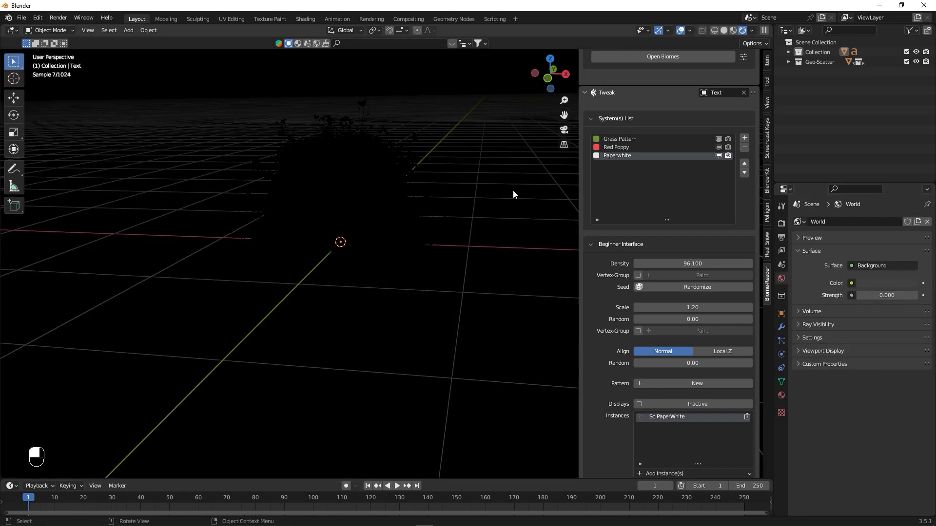
{"action": "key", "text": "n"}
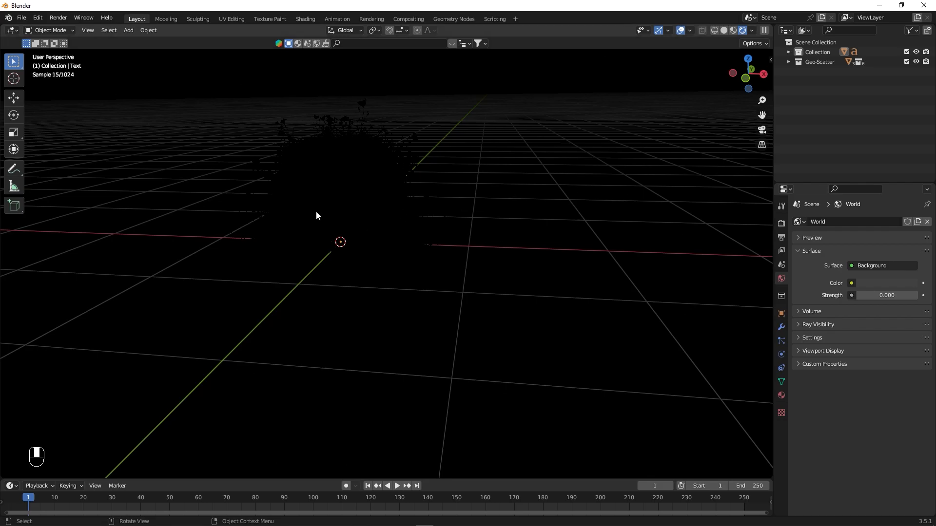
- Add an area light above the letter A and scale it up so it is wider than the letter
{"action": "key", "text": "shift+a"}
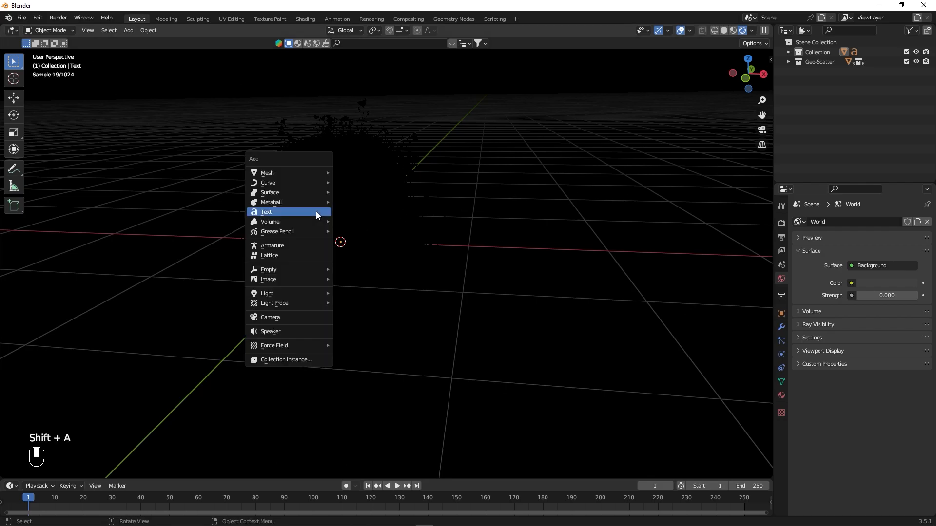
{"action": "mouse_move", "coordinate": [289, 293]}
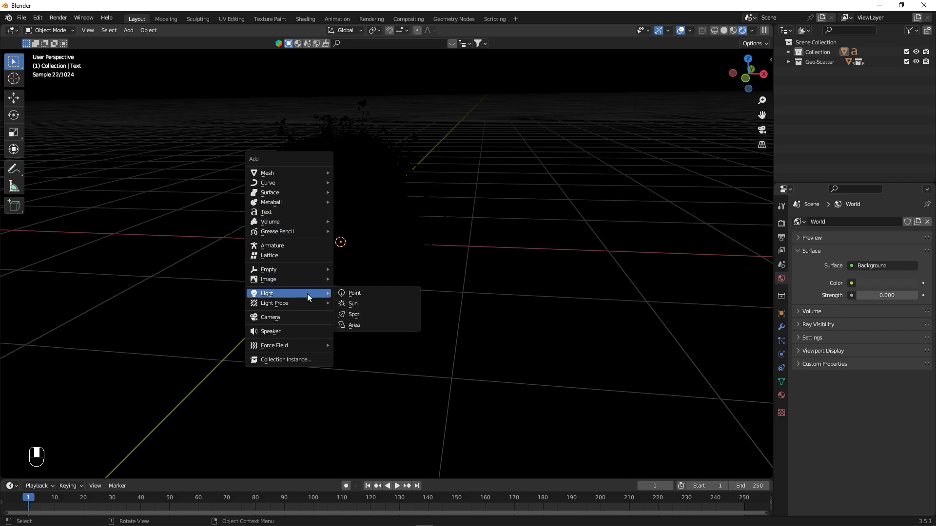
{"action": "left_click", "coordinate": [370, 323]}
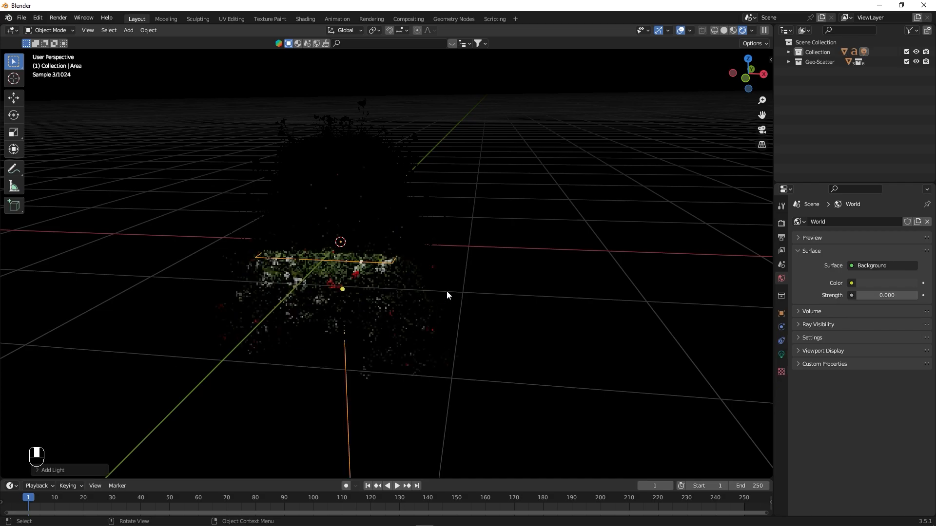
{"action": "key", "text": "g"}
{"action": "key", "text": "z"}
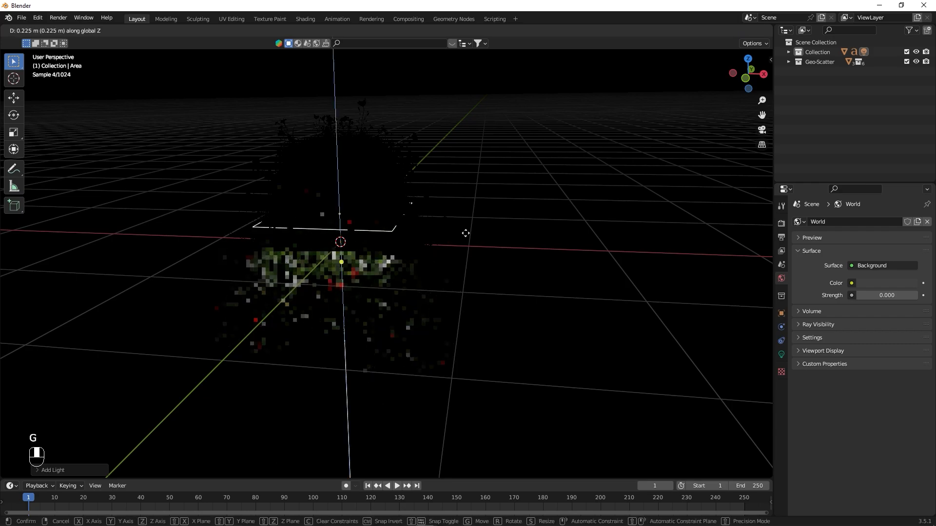
{"action": "left_click", "coordinate": [470, 117]}
{"action": "key", "text": "s"}
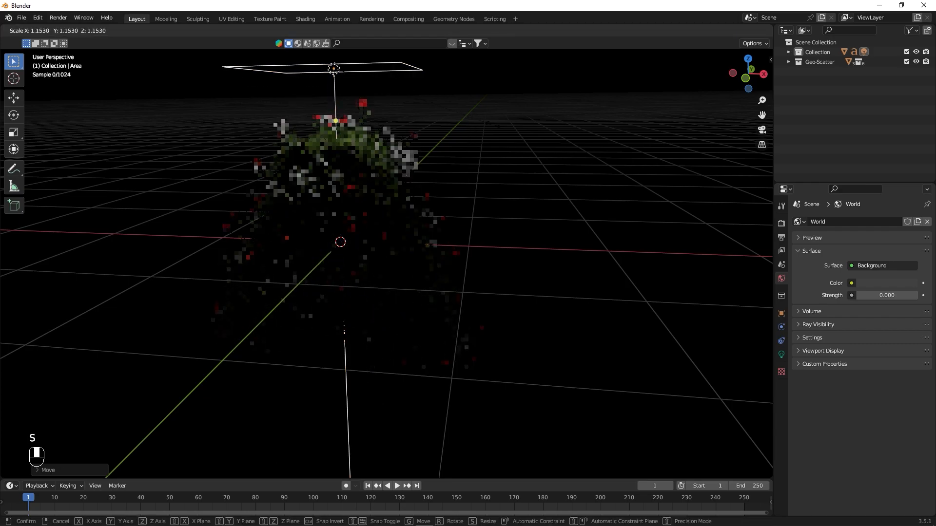
{"action": "left_click", "coordinate": [642, 157]}
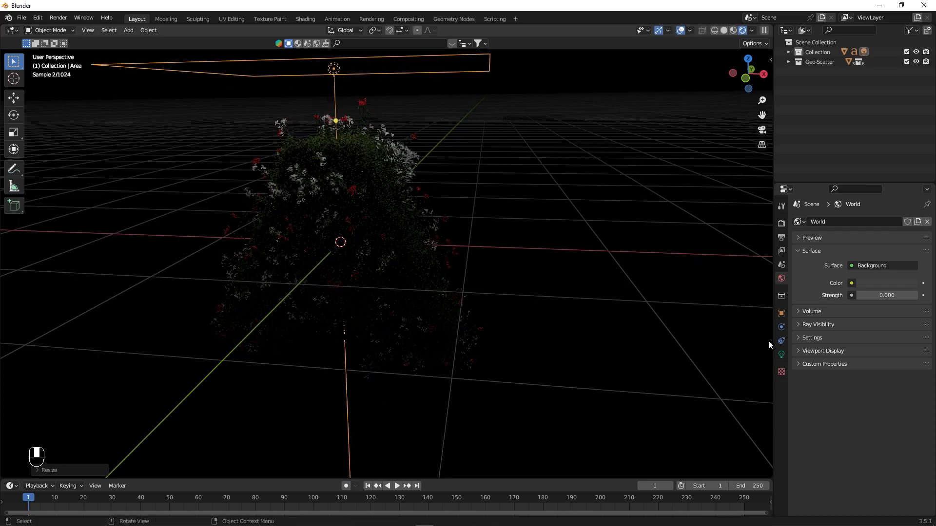
- Set the area light's power to 10000 W
{"action": "left_click", "coordinate": [781, 354]}
{"action": "left_click", "coordinate": [867, 288]}
{"action": "key", "text": "Home"}
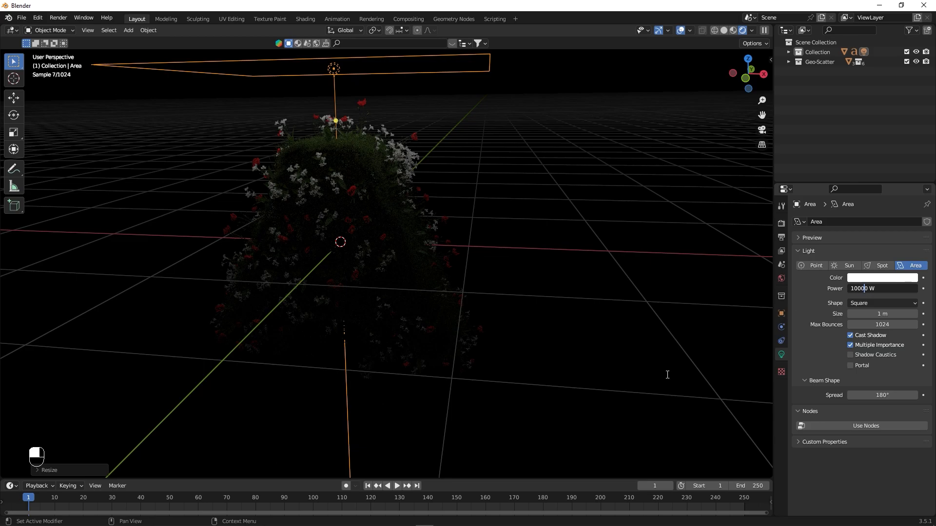
{"action": "key", "text": "Return"}
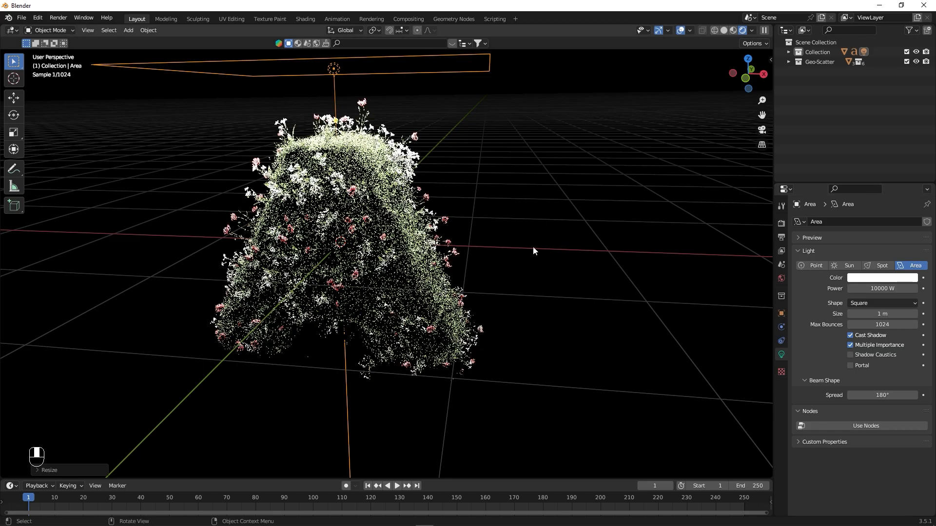
- Enlarge the area light further and raise it higher above the letter
{"action": "middle_click_drag", "start_coordinate": [553, 221], "coordinate": [538, 261]}
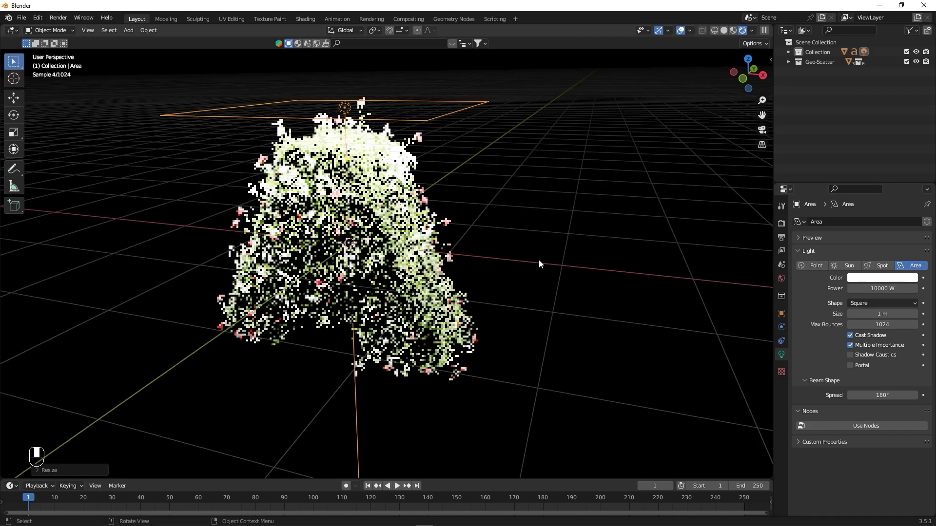
{"action": "key", "text": "s"}
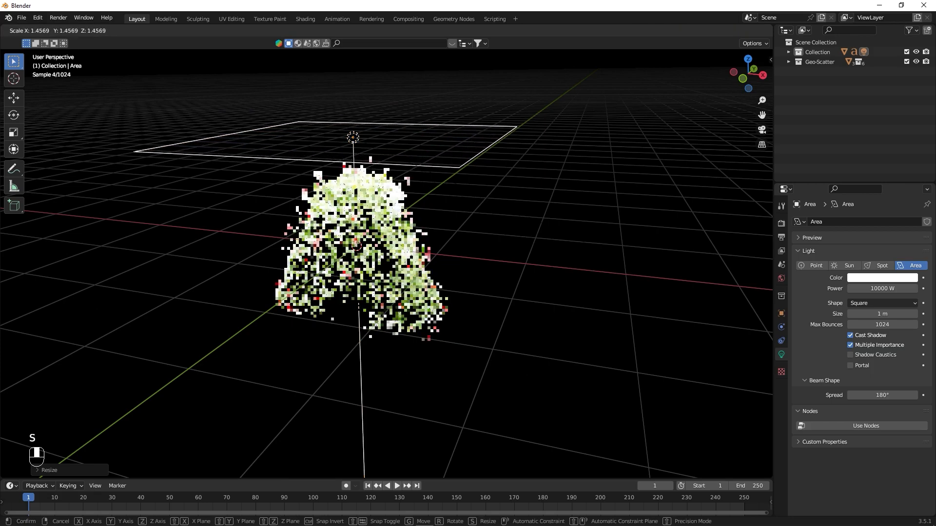
{"action": "left_click", "coordinate": [623, 264]}
{"action": "scroll", "coordinate": [573, 256], "scroll_direction": "down", "scroll_amount": 3}
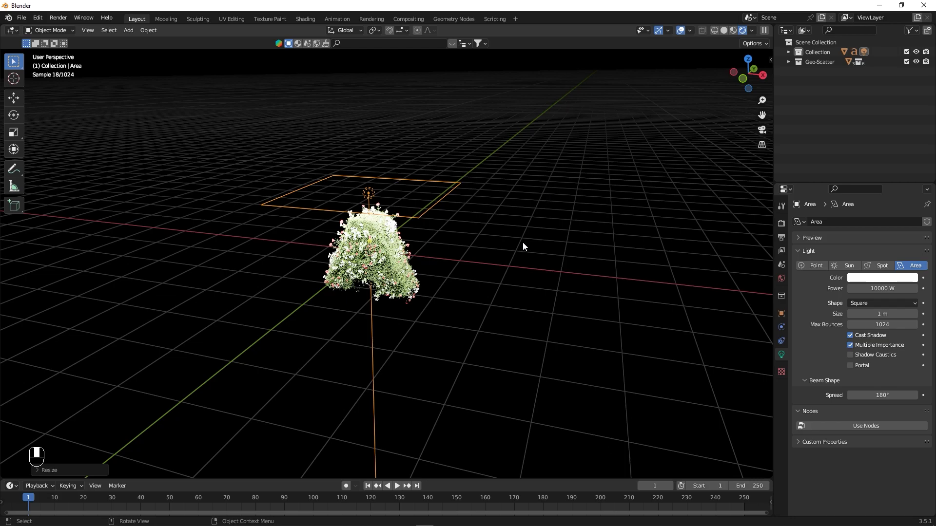
{"action": "middle_click_drag", "start_coordinate": [528, 227], "coordinate": [531, 256]}
{"action": "key", "text": "g"}
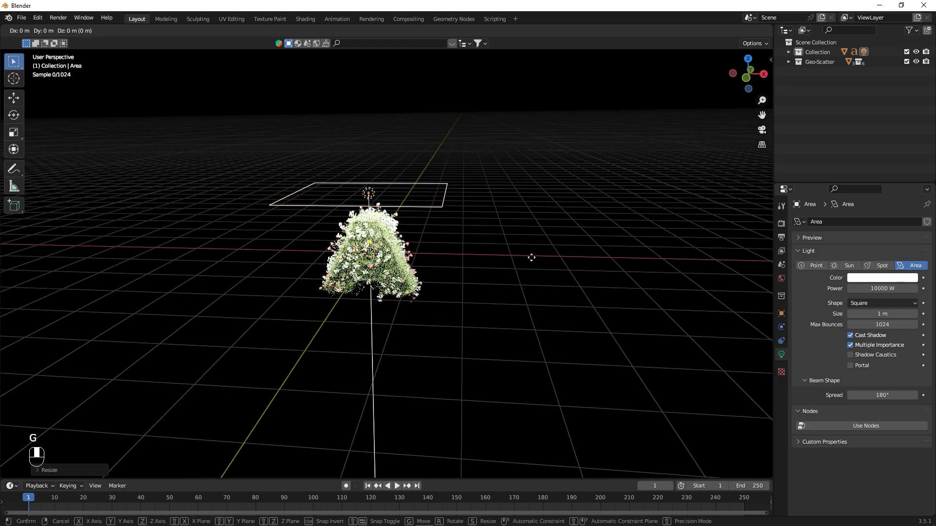
{"action": "left_click", "coordinate": [549, 153]}
{"action": "left_click_drag", "start_coordinate": [549, 152], "coordinate": [545, 233], "text": "alt"}
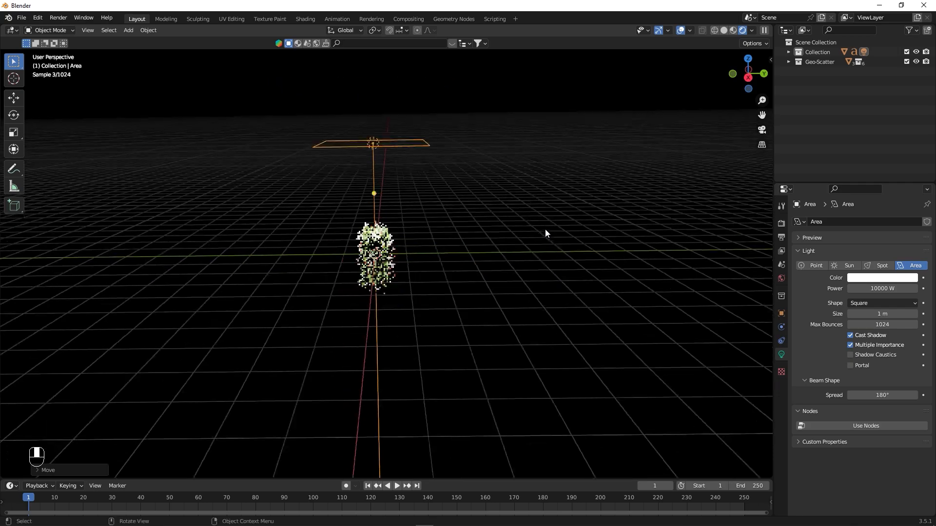
- In the right orthographic view, move the area light about 4 m along positive Y and tilt it toward the letter
{"action": "left_click", "coordinate": [748, 78]}
{"action": "key", "text": "KP_3"}
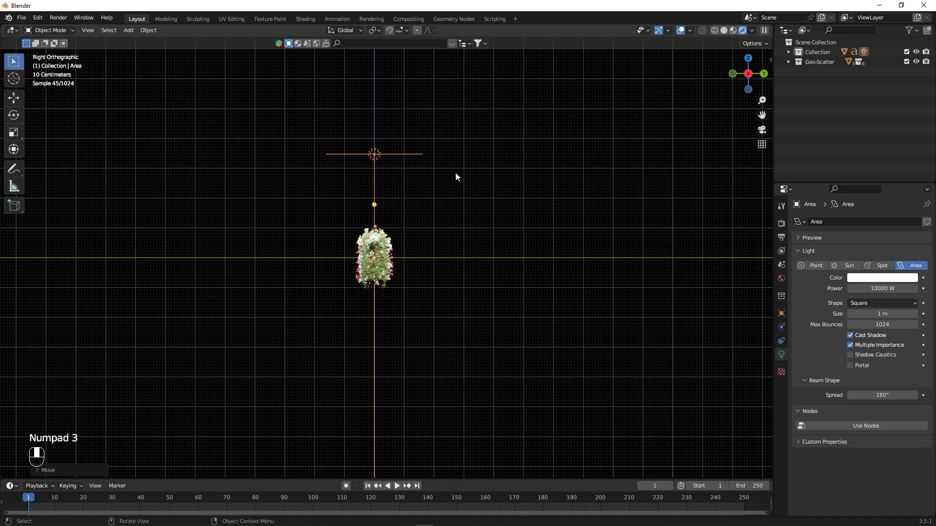
{"action": "key", "text": "g"}
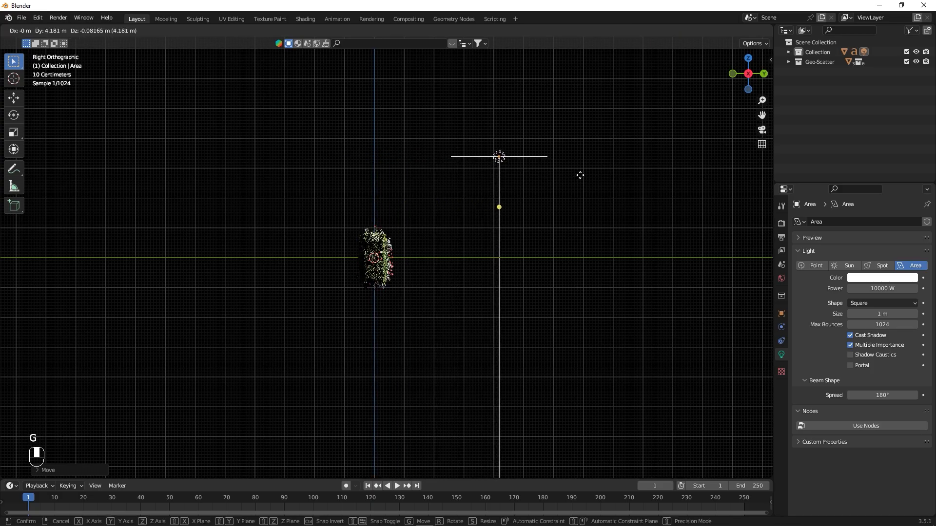
{"action": "left_click", "coordinate": [588, 174]}
{"action": "key", "text": "r"}
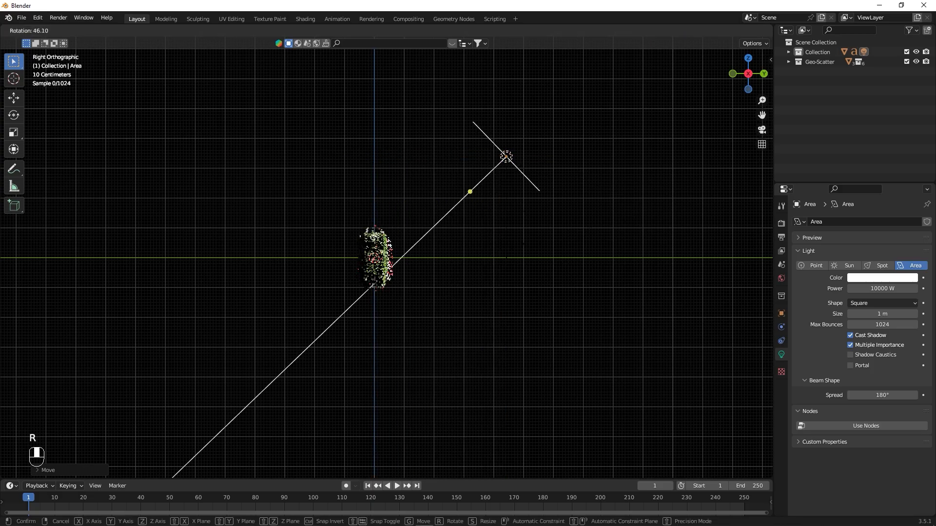
{"action": "left_click", "coordinate": [464, 264]}
- In the front orthographic view, shift the area light along positive X and rotate it to aim at the letter
{"action": "middle_click_drag", "start_coordinate": [464, 263], "coordinate": [551, 269]}
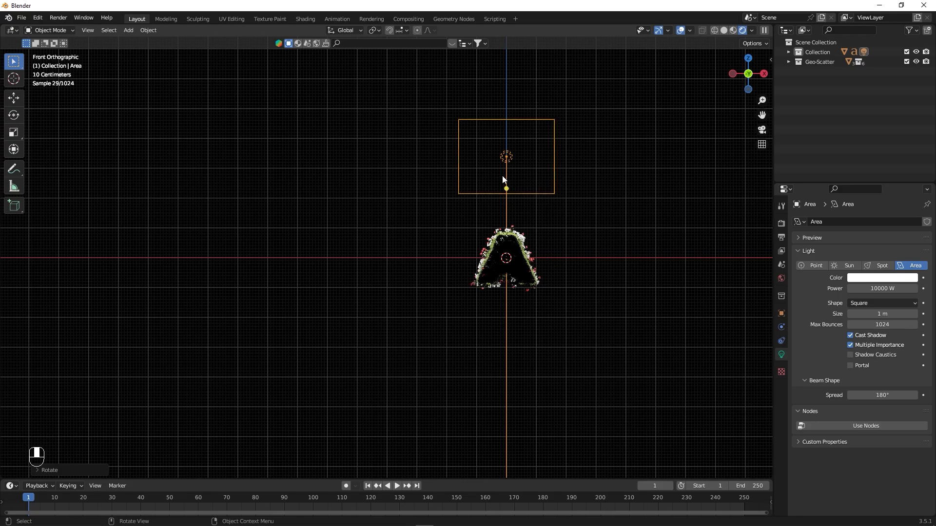
{"action": "key", "text": "g"}
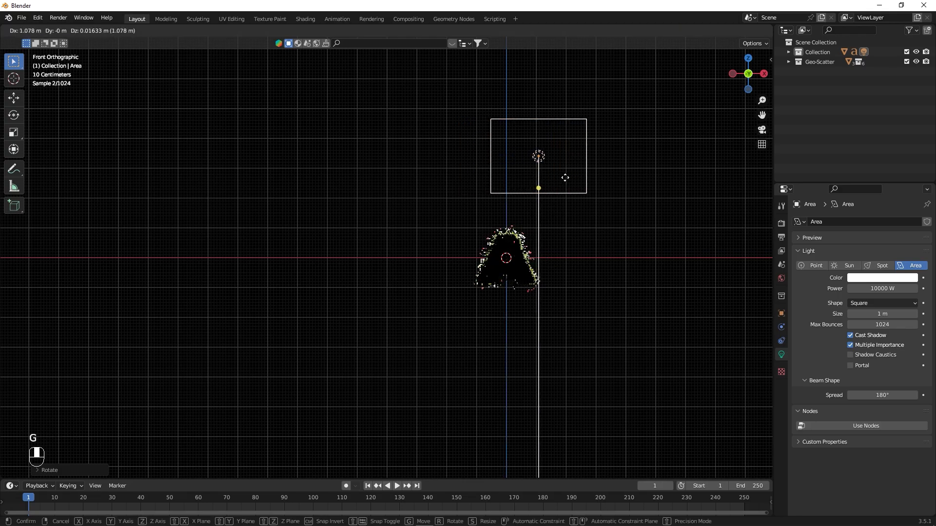
{"action": "left_click", "coordinate": [588, 177]}
{"action": "key", "text": "r"}
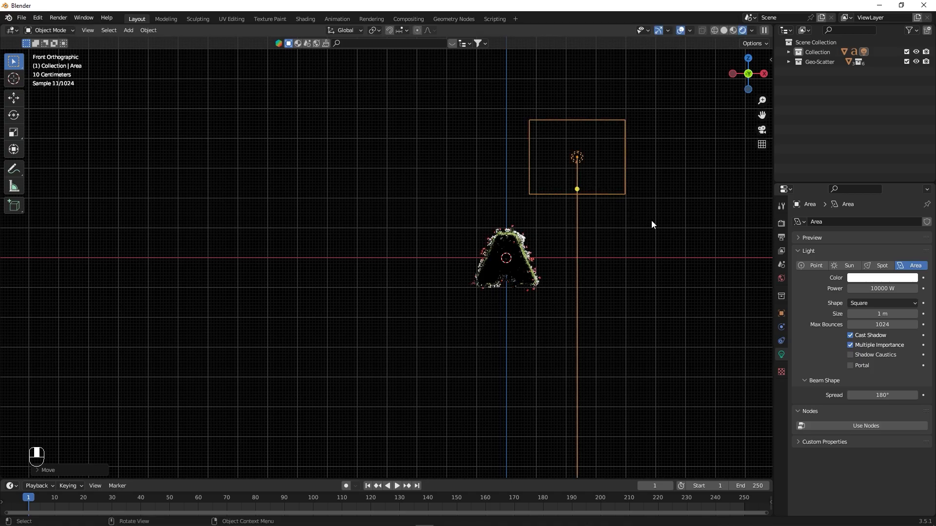
{"action": "left_click", "coordinate": [651, 257]}
- Add a camera at the world origin
{"action": "mouse_move", "coordinate": [651, 257]}
{"action": "middle_mouse_down", "text": "alt"}
{"action": "mouse_move", "coordinate": [568, 275]}
{"action": "mouse_move", "coordinate": [565, 302]}
{"action": "mouse_move", "coordinate": [563, 295]}
{"action": "middle_mouse_up", "text": "alt"}
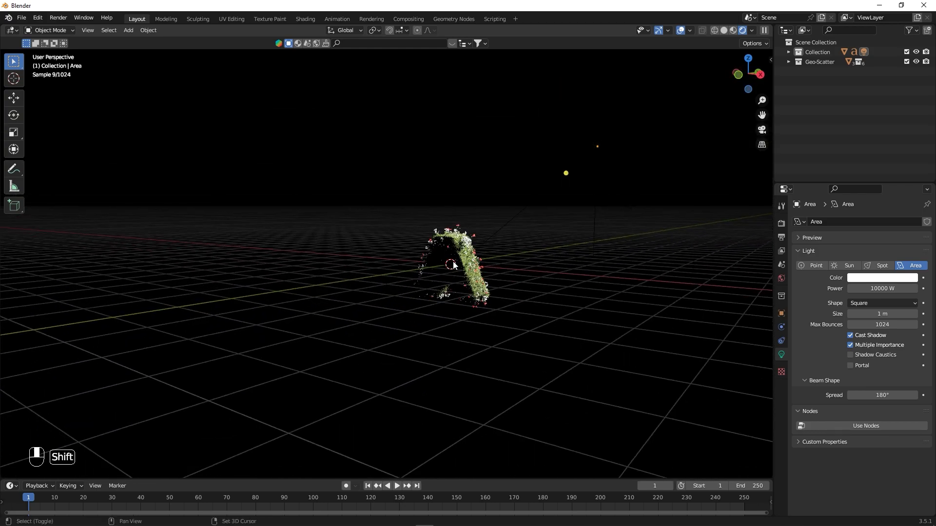
{"action": "key", "text": "shift+a"}
{"action": "mouse_move", "coordinate": [402, 240]}
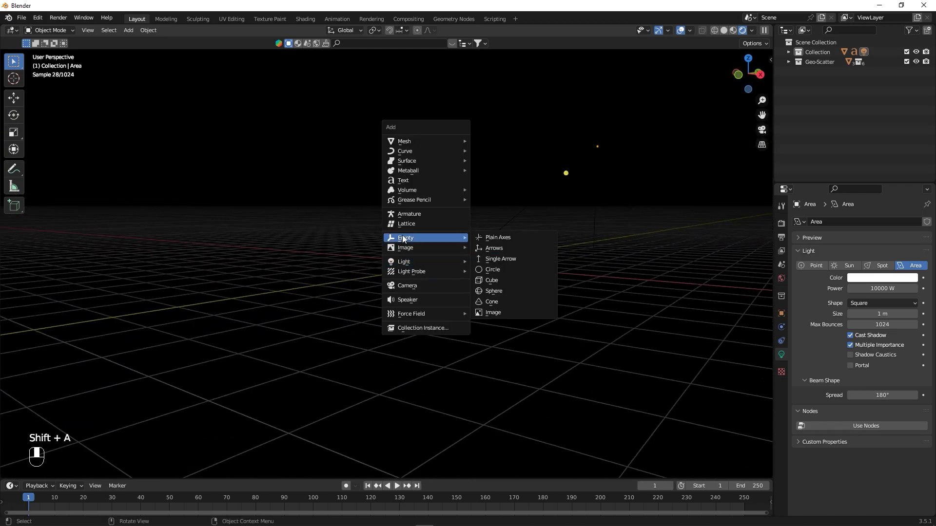
{"action": "left_click", "coordinate": [422, 288]}
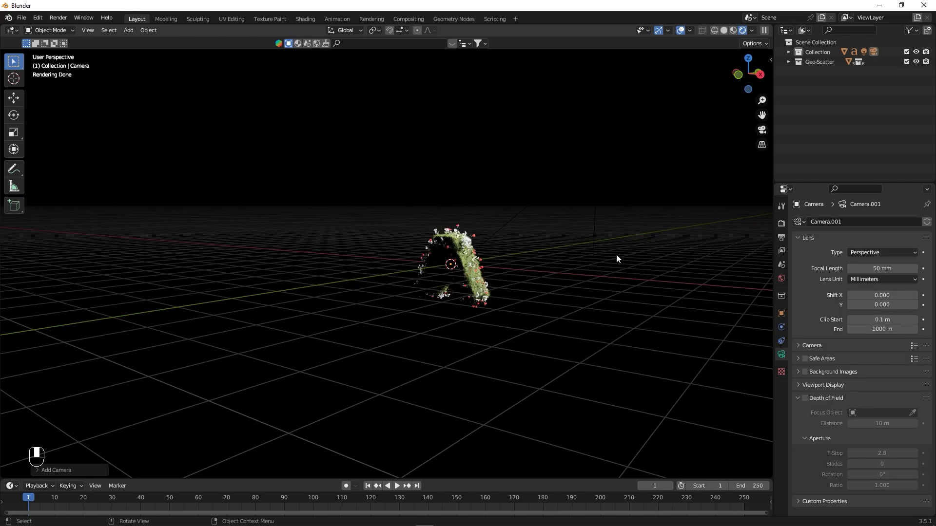
- Set the camera's rotation to X 90°, Y 0° and Z 0°
{"action": "key", "text": "n"}
{"action": "left_click", "coordinate": [766, 62]}
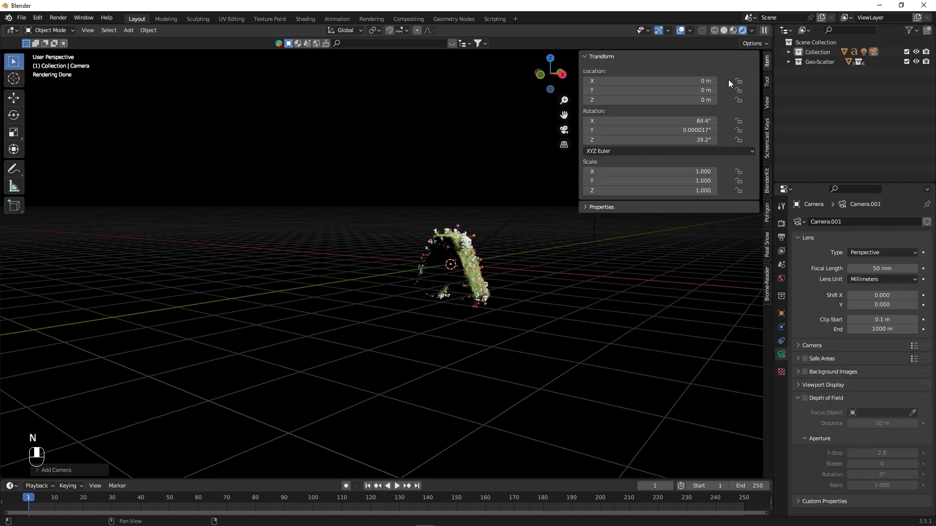
{"action": "left_click", "coordinate": [688, 119]}
{"action": "type", "text": "90"}
{"action": "key", "text": "Return"}
{"action": "left_click", "coordinate": [692, 128]}
{"action": "type", "text": "0"}
{"action": "key", "text": "Tab"}
{"action": "key", "text": "Return"}
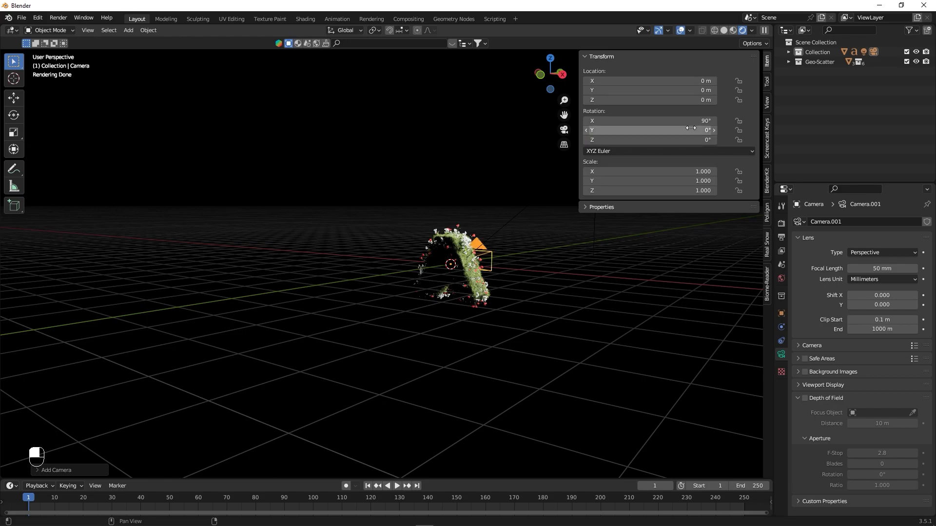
- Move the camera to Y -9.22 m and look through it at the letter
{"action": "left_click_drag", "start_coordinate": [521, 290], "coordinate": [488, 293], "text": "alt"}
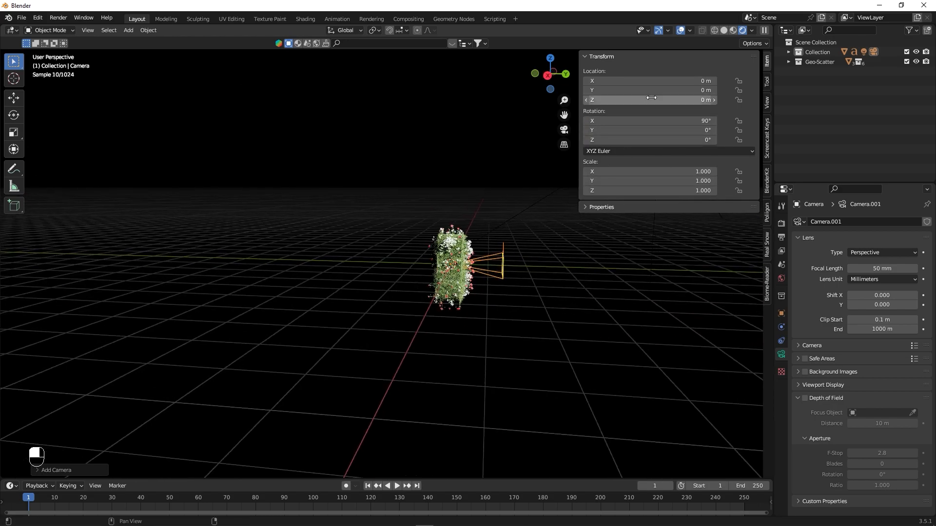
{"action": "left_click_drag", "start_coordinate": [654, 91], "coordinate": [568, 90]}
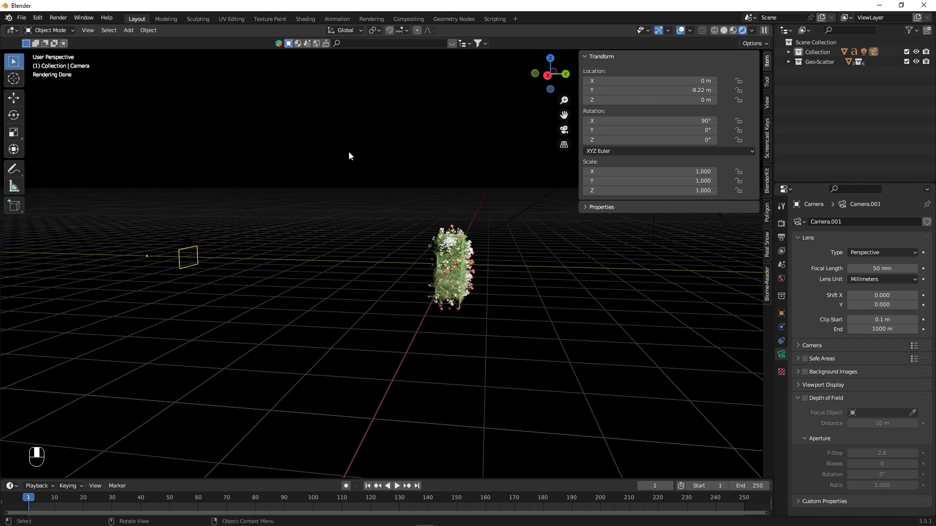
{"action": "key", "text": "KP_0"}
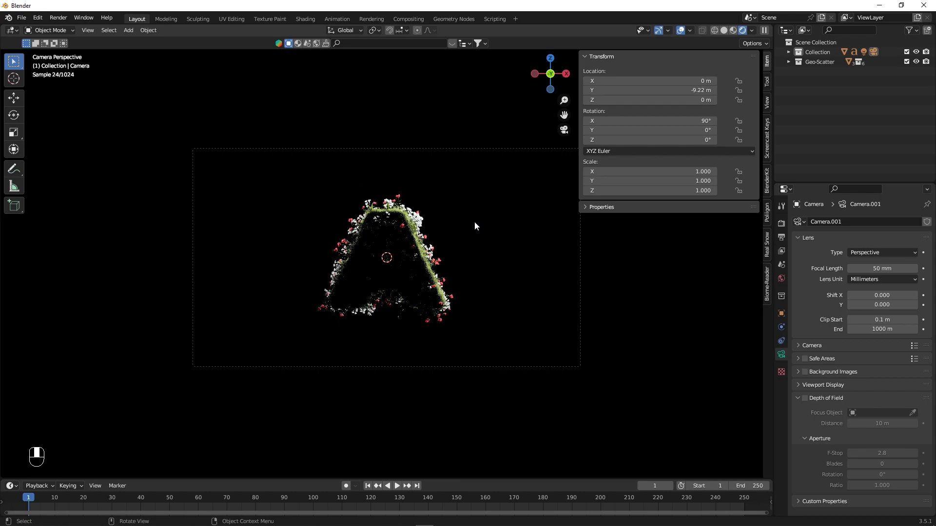
- Lock the camera to the view and reframe the letter from an angle that shows its lit side
{"action": "left_click", "coordinate": [767, 102]}
{"action": "left_click", "coordinate": [656, 179]}
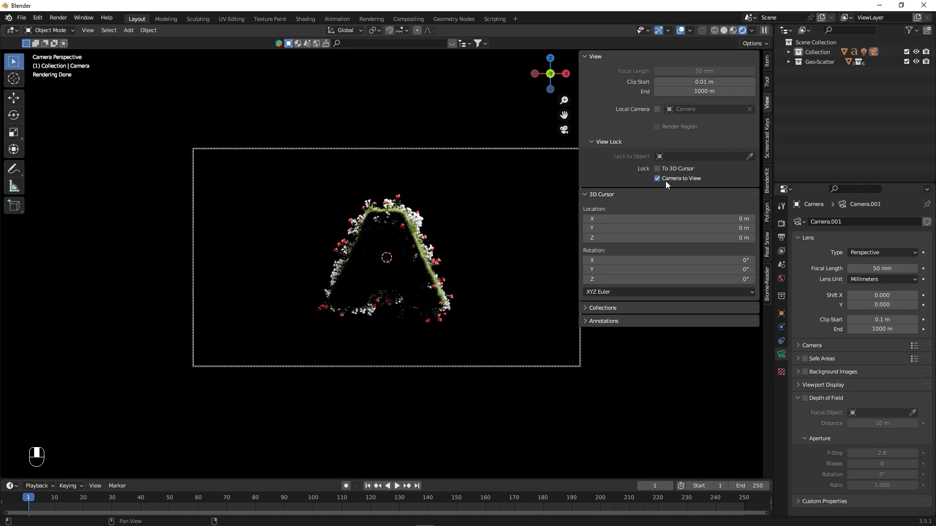
{"action": "middle_click_drag", "start_coordinate": [458, 234], "coordinate": [413, 241]}
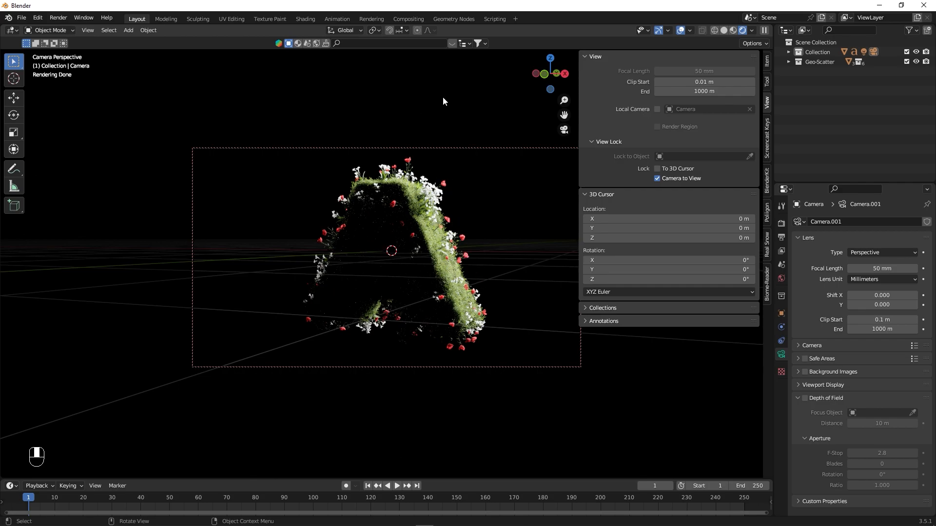
- Add an area light at the world origin and scale it up to about 3.58
{"action": "key", "text": "shift+a"}
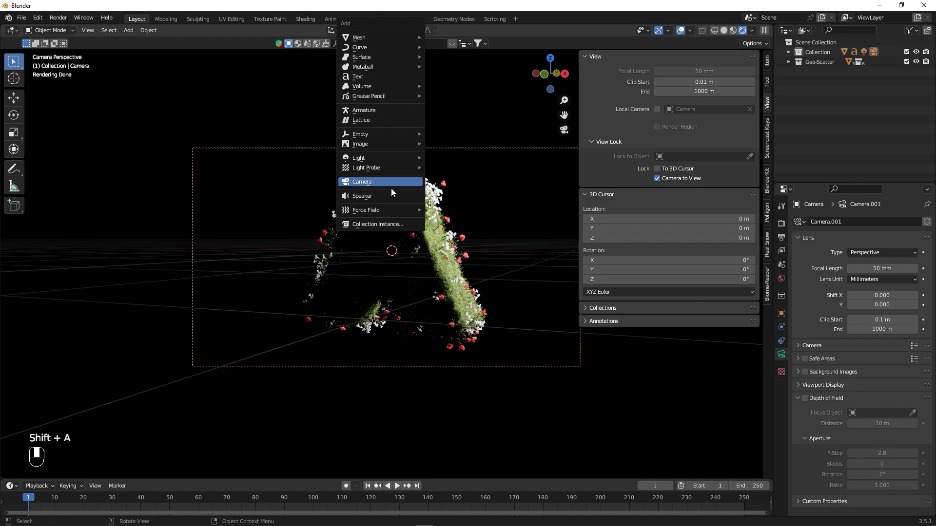
{"action": "mouse_move", "coordinate": [382, 155]}
{"action": "left_click", "coordinate": [479, 189]}
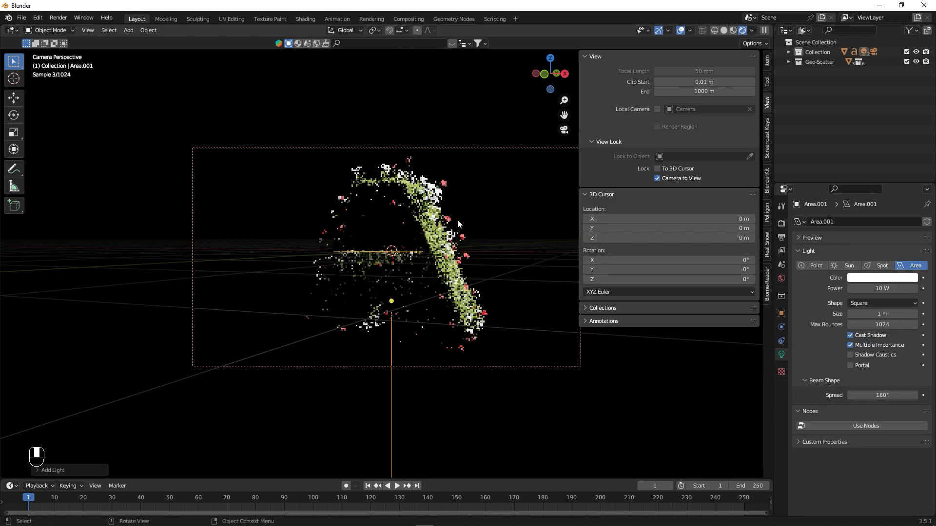
{"action": "key", "text": "s"}
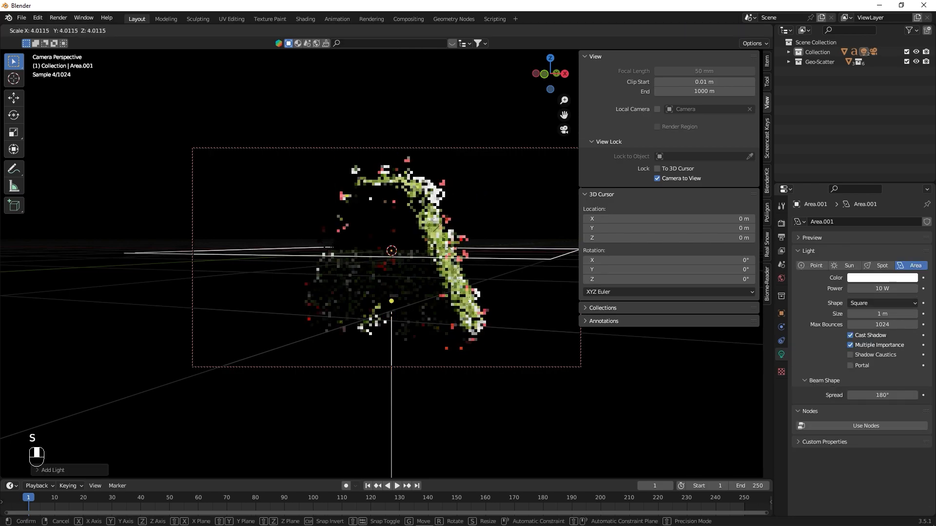
{"action": "left_click", "coordinate": [648, 229]}
- Raise the new area light along Z above the letter and set its power to 500 W
{"action": "key", "text": "g"}
{"action": "key", "text": "z"}
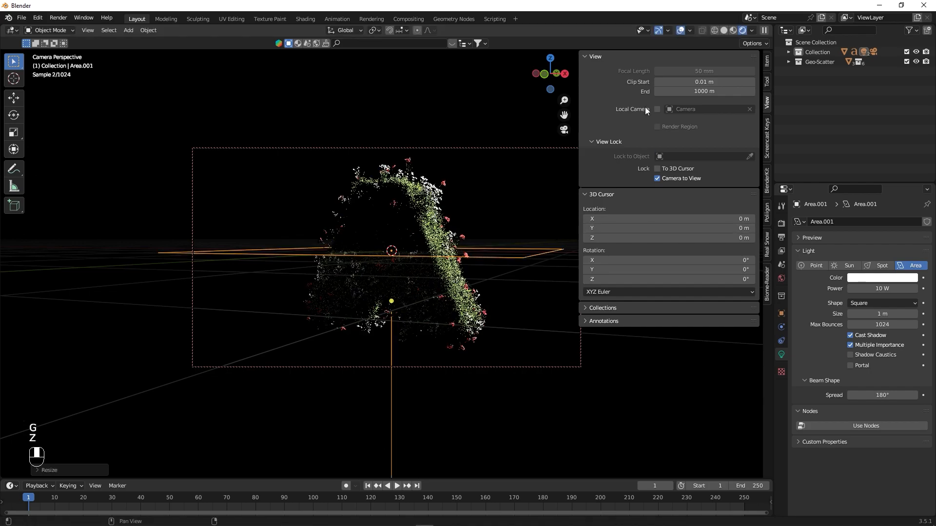
{"action": "key", "text": "g"}
{"action": "key", "text": "z"}
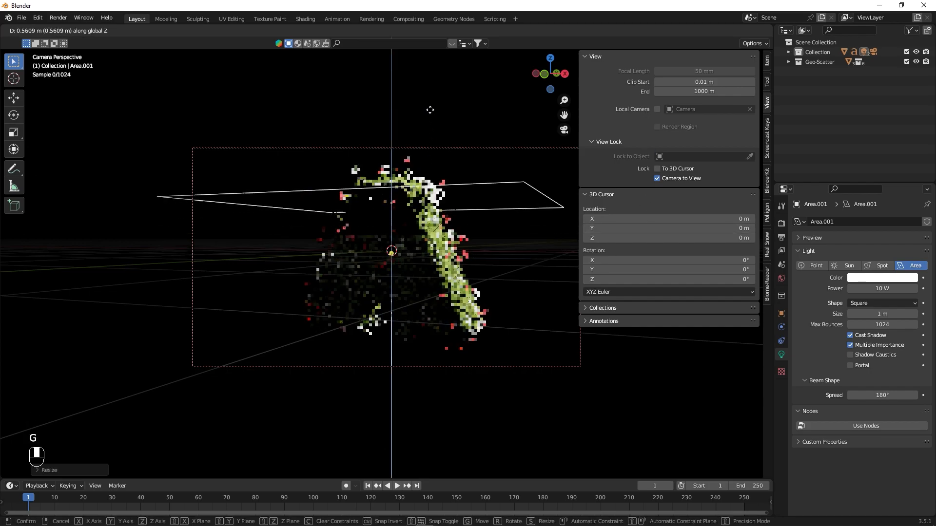
{"action": "left_click", "coordinate": [434, 43]}
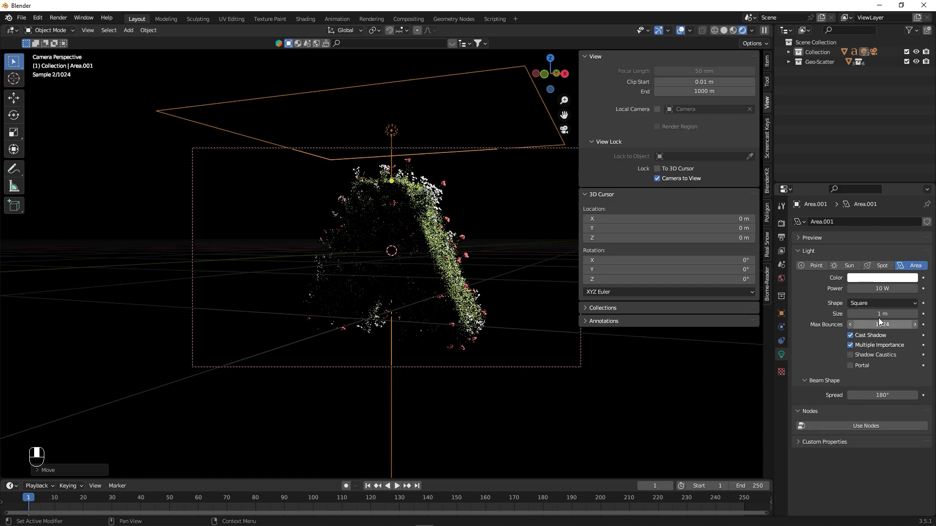
{"action": "left_click", "coordinate": [882, 289]}
{"action": "type", "text": "5"}
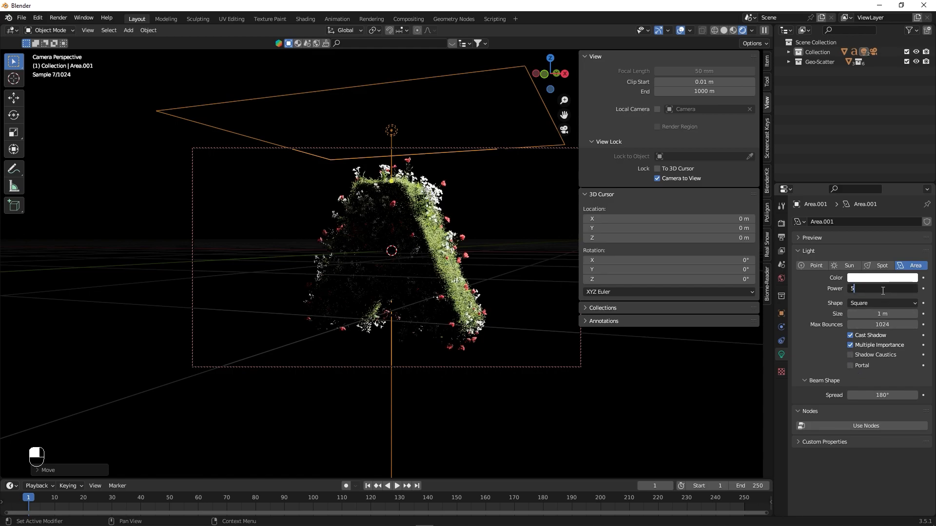
{"action": "type", "text": "00"}
{"action": "key", "text": "Return"}
{"action": "left_click", "coordinate": [520, 415]}
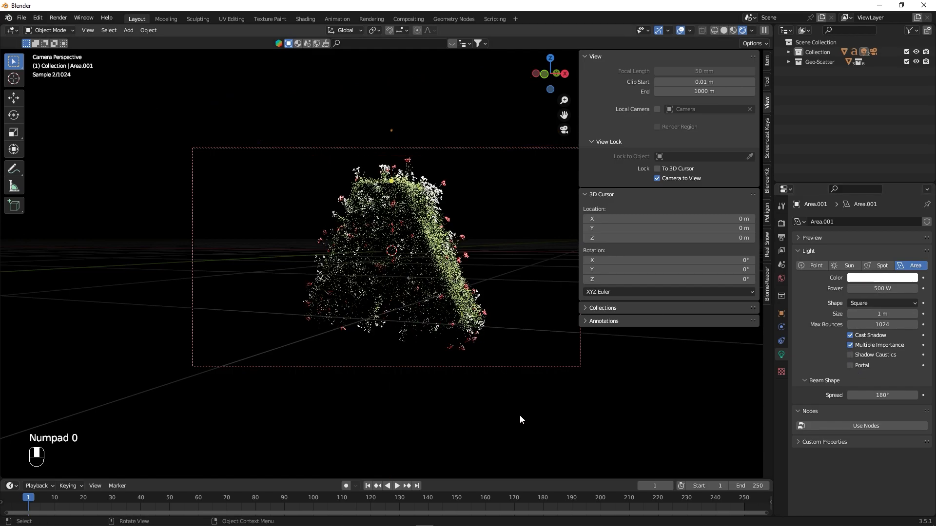
- Move the area light to about X -3.38 m, Y -3.32 m, Z 2.03 m and rotate it to face the letter's dark front
{"action": "key", "text": "KP_0"}
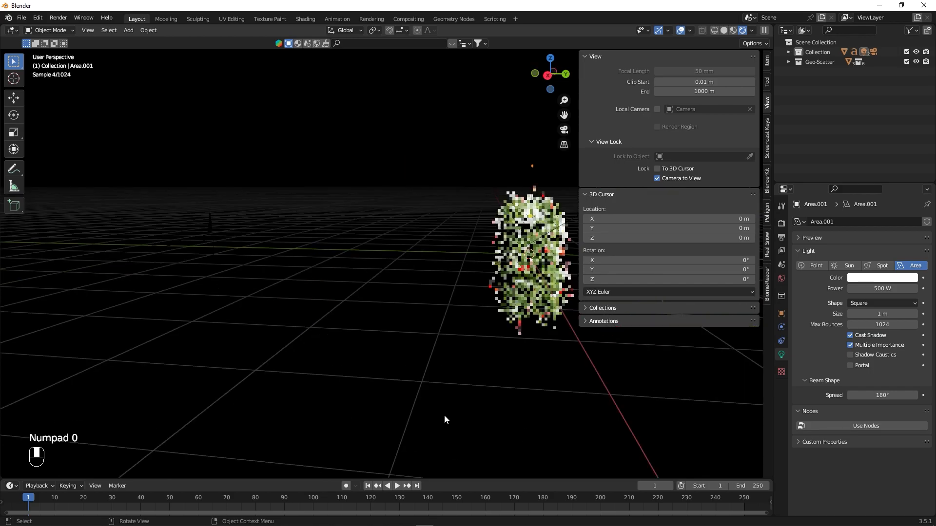
{"action": "left_click_drag", "start_coordinate": [601, 335], "coordinate": [475, 338], "text": "alt+shift"}
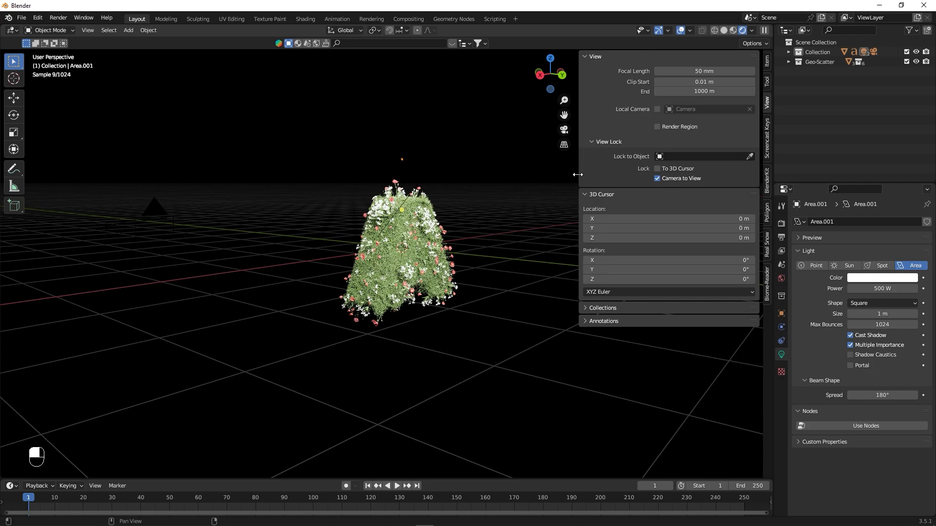
{"action": "left_click_drag", "start_coordinate": [576, 175], "coordinate": [633, 175]}
{"action": "left_click_drag", "start_coordinate": [482, 212], "coordinate": [541, 245], "text": "alt"}
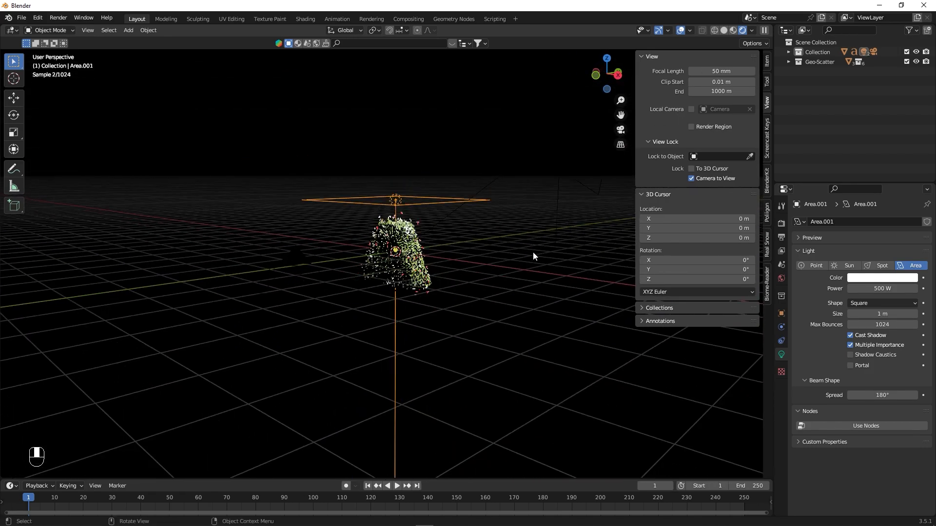
{"action": "key", "text": "g"}
{"action": "left_click", "coordinate": [321, 251]}
{"action": "key", "text": "r"}
{"action": "left_click", "coordinate": [373, 233]}
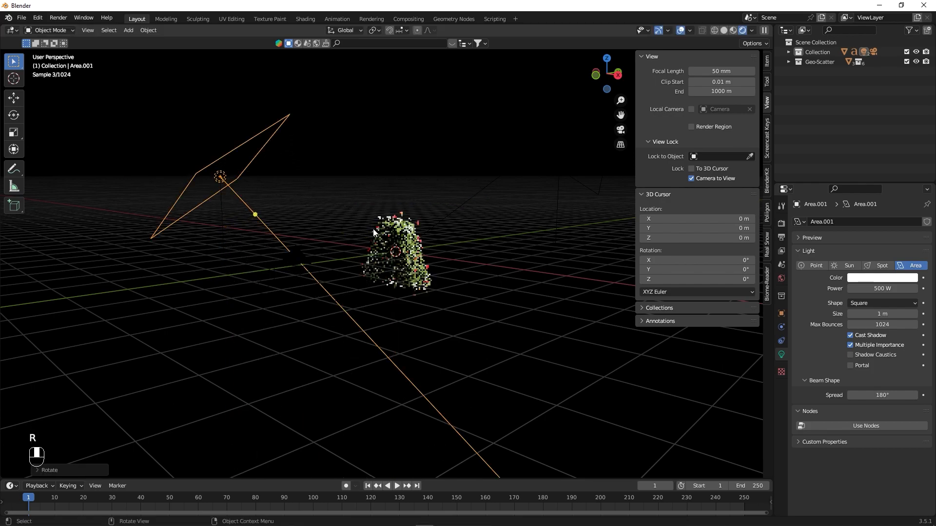
{"action": "left_click_drag", "start_coordinate": [404, 337], "coordinate": [489, 321], "text": "alt"}
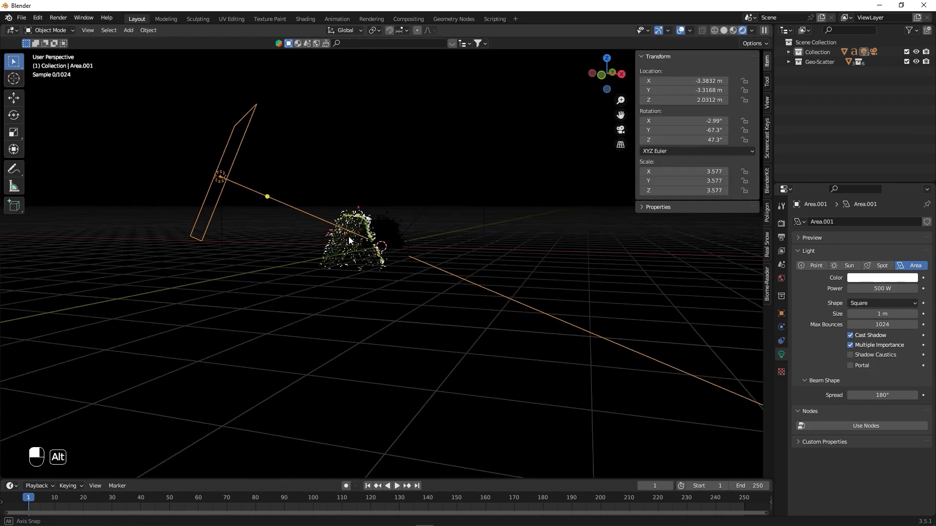
{"action": "left_click_drag", "start_coordinate": [386, 242], "coordinate": [368, 240], "text": "alt"}
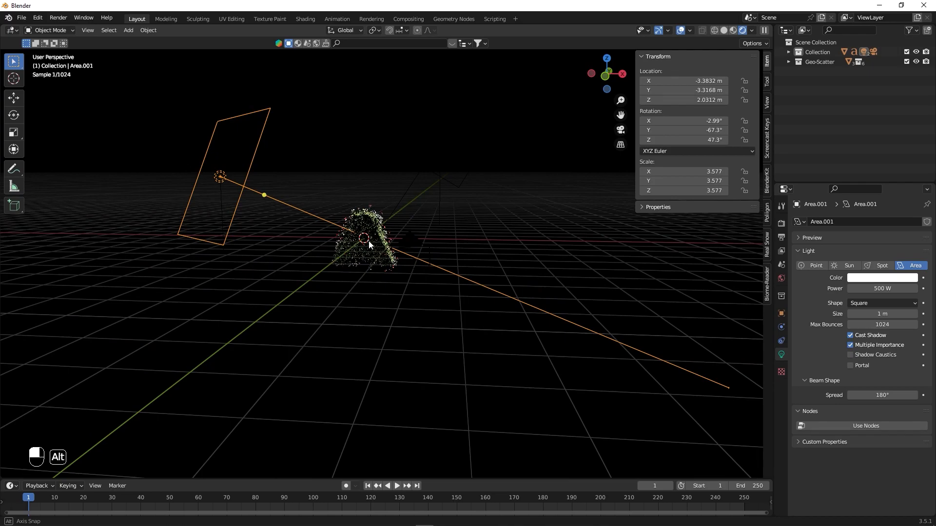
- Set the front area light's power to 1000 W, judging the result through the camera
{"action": "key", "text": "KP_0"}
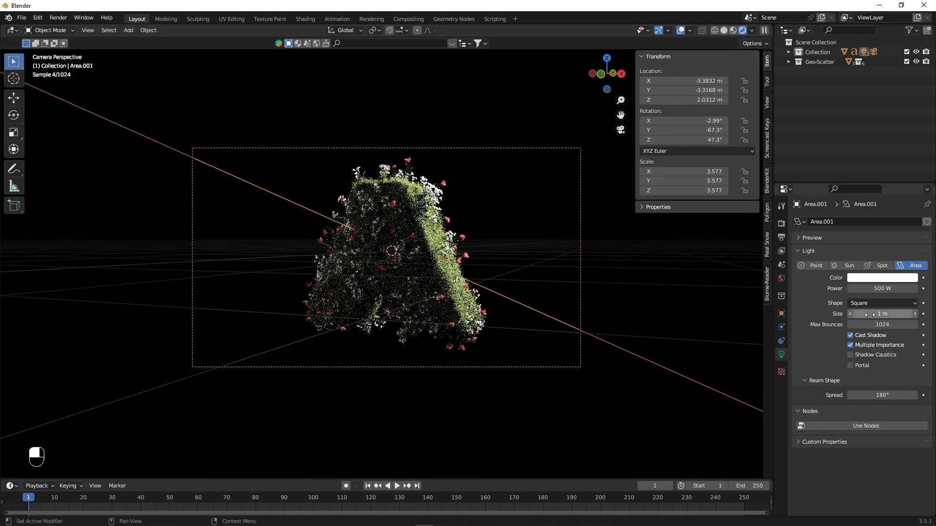
{"action": "left_click", "coordinate": [877, 288]}
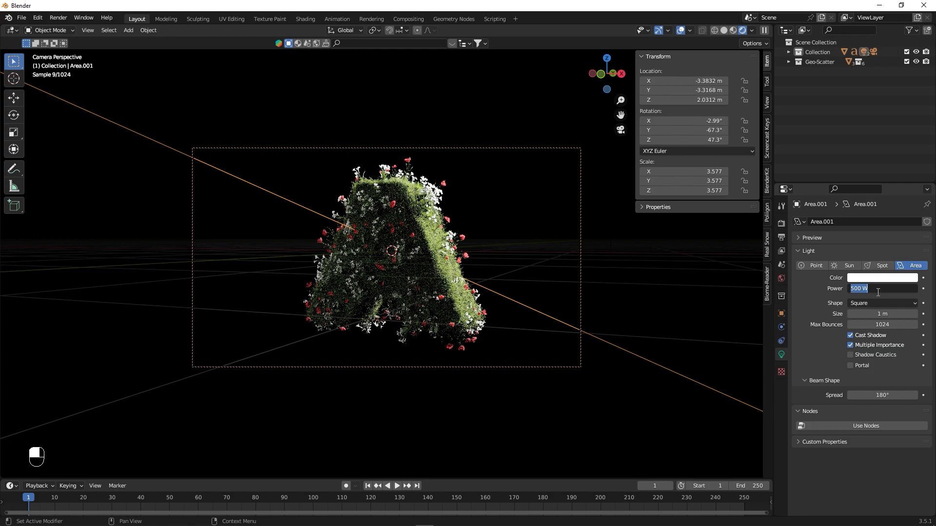
{"action": "type", "text": "1000"}
{"action": "key", "text": "Return"}
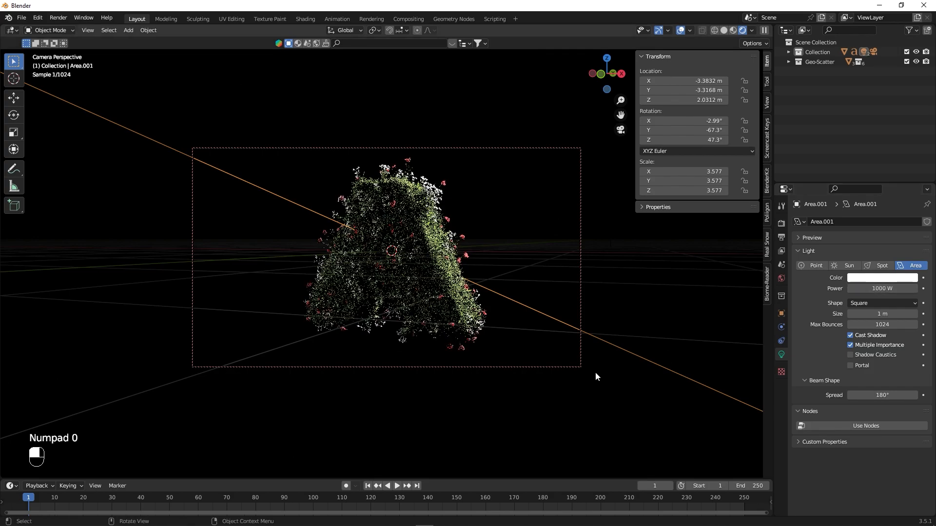
- Try stronger power on the front area light, first 5000 W and then 2500 W
{"action": "left_click", "coordinate": [880, 290]}
{"action": "type", "text": "5000"}
{"action": "key", "text": "Return"}
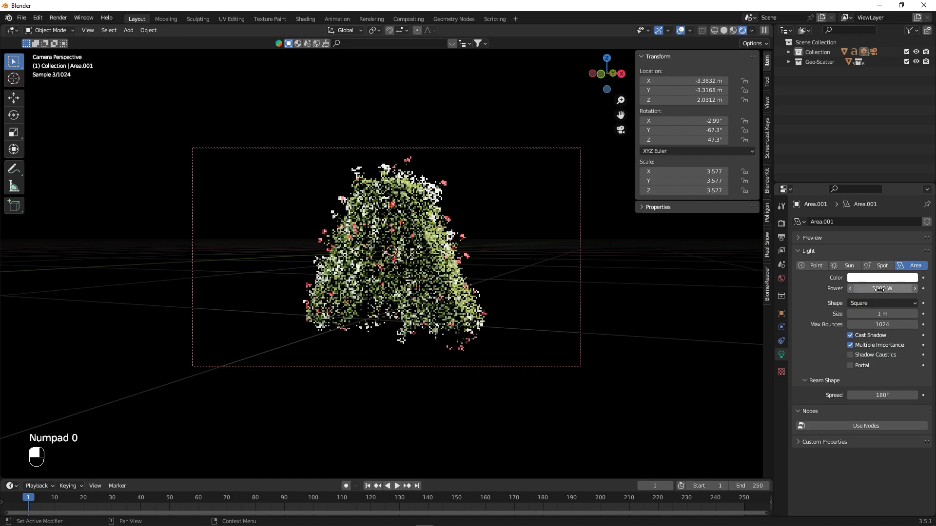
{"action": "left_click", "coordinate": [875, 290]}
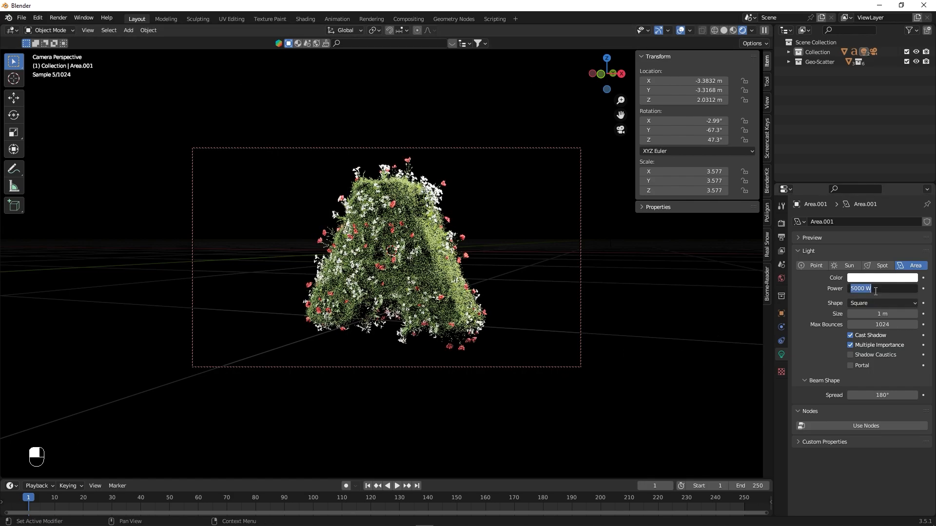
{"action": "type", "text": "250"}
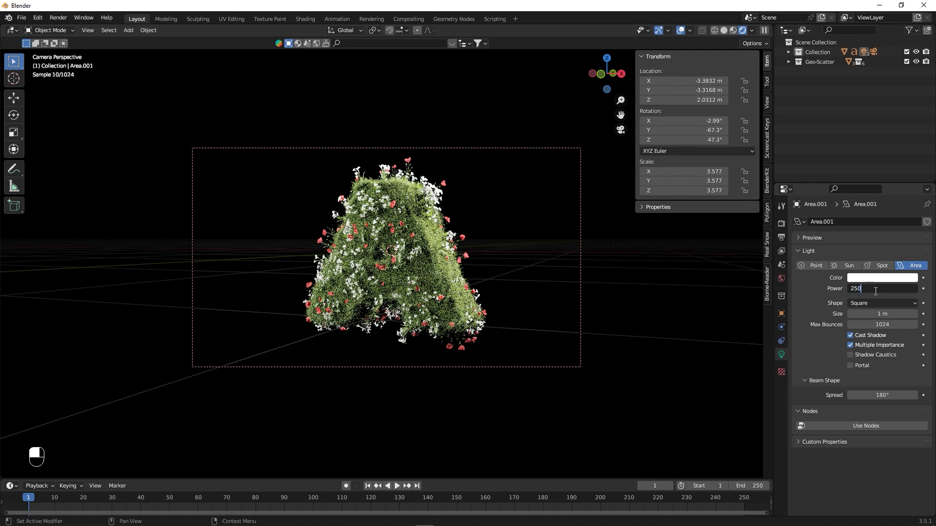
{"action": "type", "text": "0"}
{"action": "key", "text": "Return"}
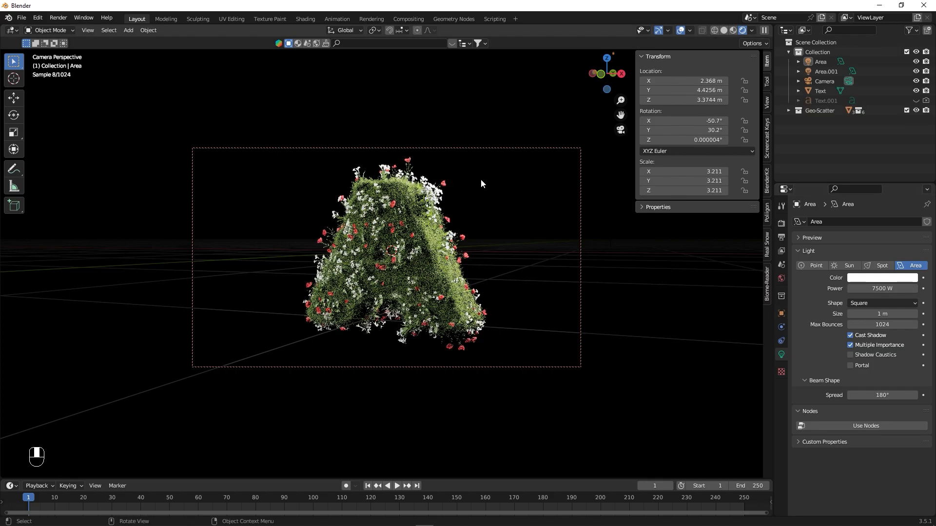
- Add another area light at the world origin and scale it up to about 3.06
{"action": "key", "text": "shift+a"}
{"action": "mouse_move", "coordinate": [432, 242]}
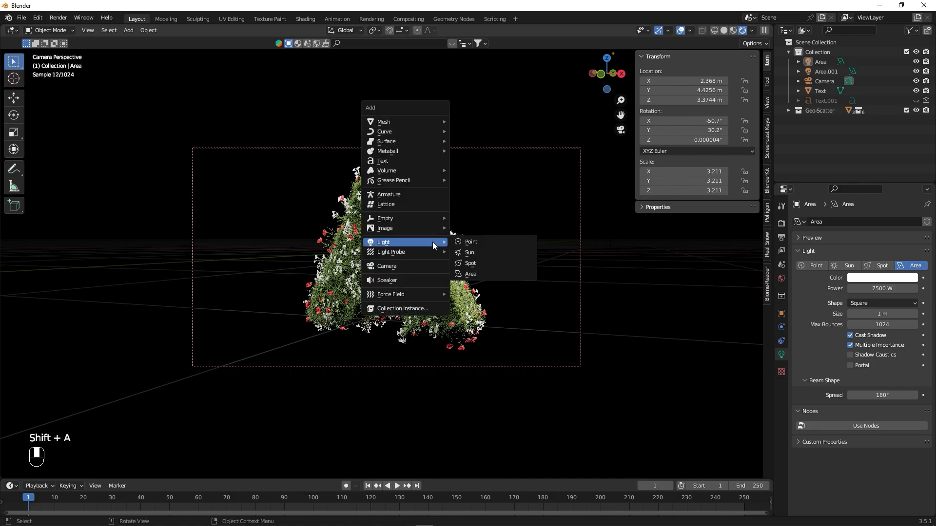
{"action": "left_click", "coordinate": [479, 272]}
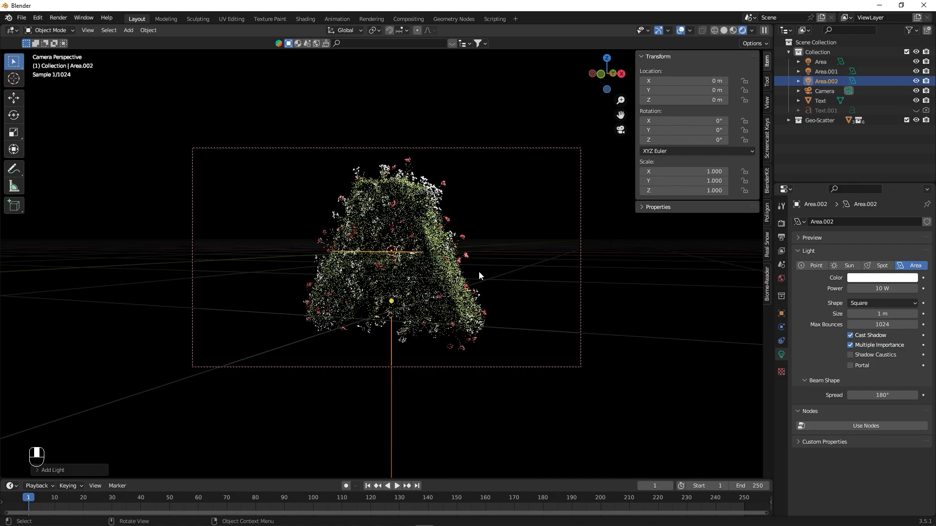
{"action": "key", "text": "s"}
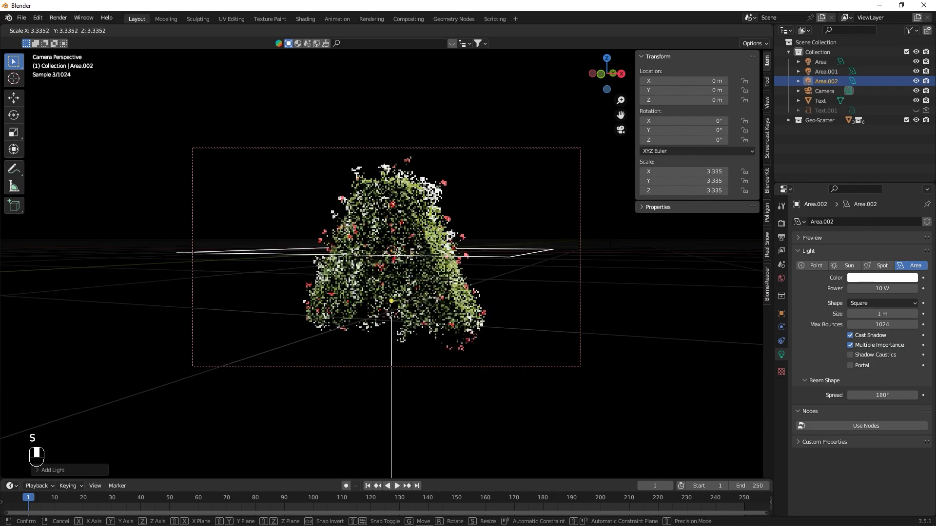
{"action": "left_click", "coordinate": [663, 294]}
- Rotate the newly added area light -90° about the global X axis
{"action": "key", "text": "ctrl+z"}
{"action": "key", "text": "r"}
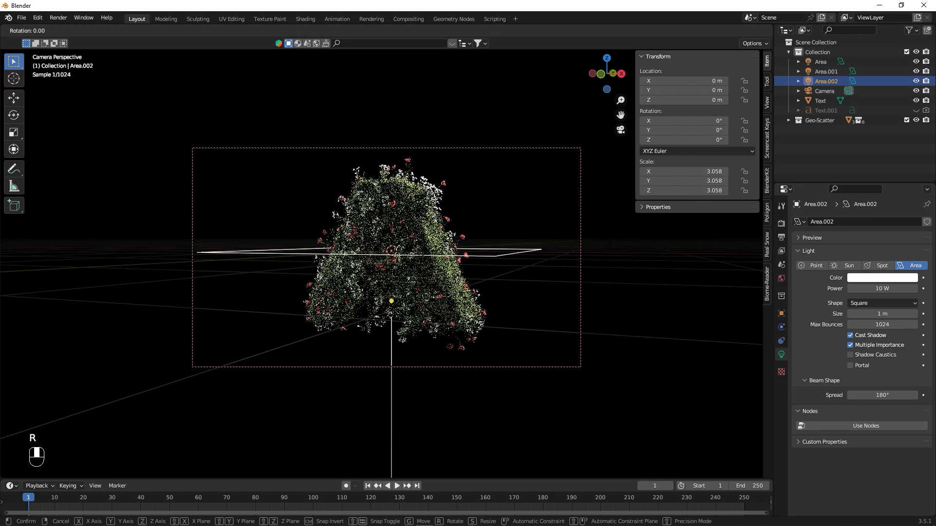
{"action": "key", "text": "x"}
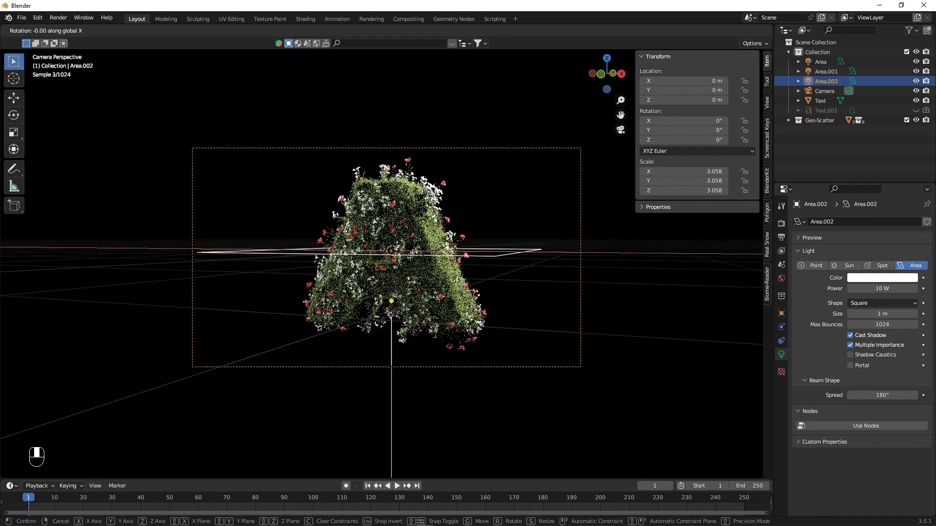
{"action": "type", "text": "-90"}
{"action": "key", "text": "Return"}
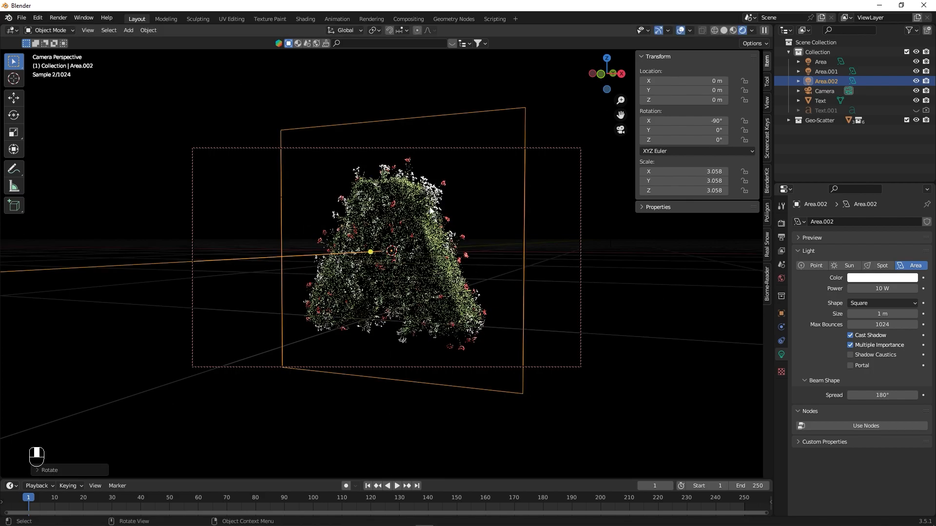
- Move the upright area light along Y to about 10.07 m, behind the letter, and look through the camera
{"action": "key", "text": "KP_0"}
{"action": "left_click_drag", "start_coordinate": [373, 268], "coordinate": [388, 304], "text": "alt"}
{"action": "key", "text": "g"}
{"action": "key", "text": "y"}
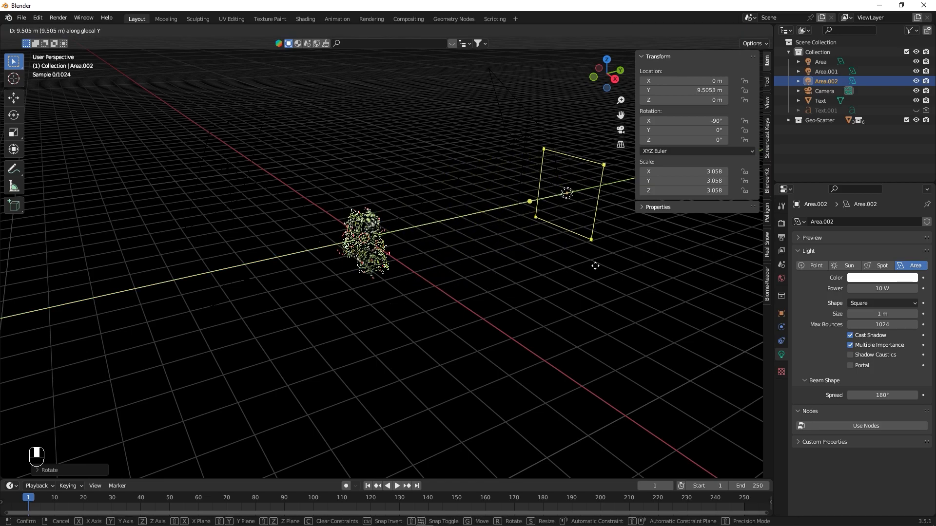
{"action": "left_click", "coordinate": [602, 268]}
{"action": "key", "text": "KP_0"}
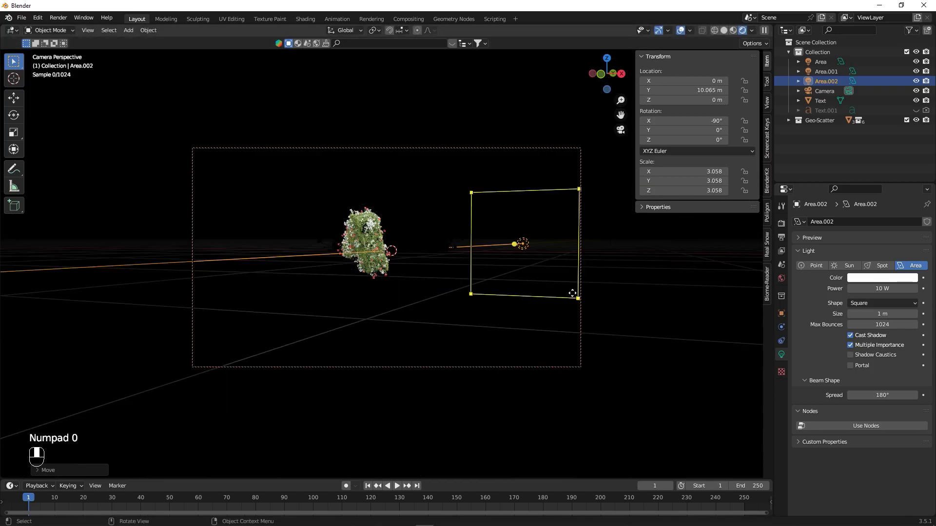
- Set the power of the area light behind the letter to 10000 W
{"action": "left_click", "coordinate": [886, 291]}
{"action": "type", "text": "00"}
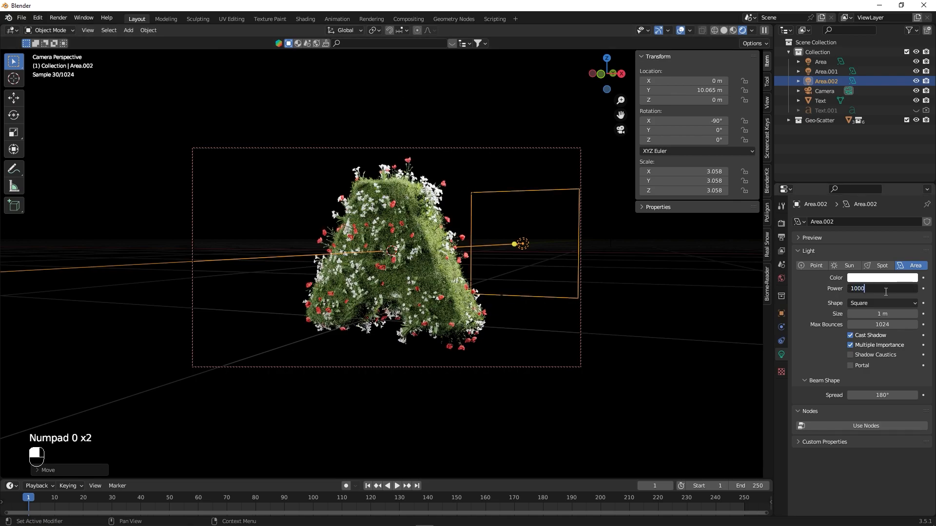
{"action": "type", "text": "0"}
{"action": "key", "text": "Return"}
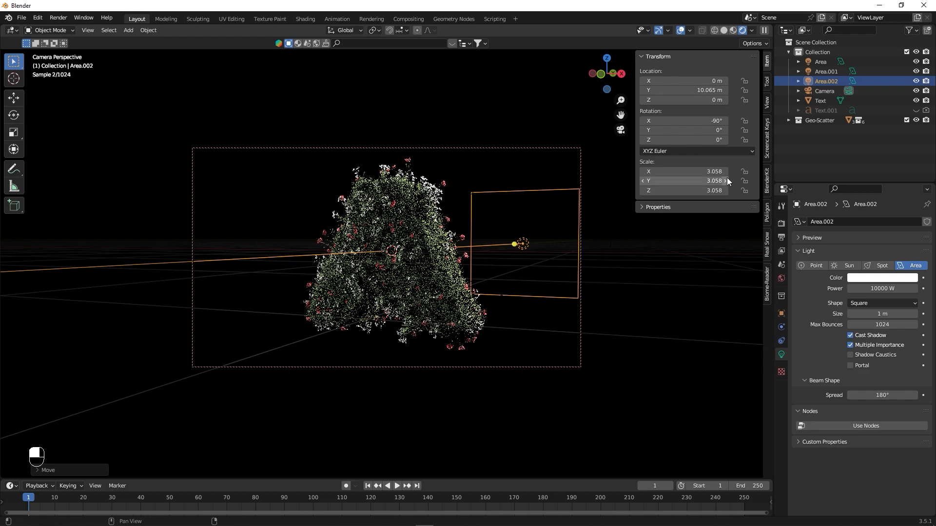
- Enlarge the back area light to a scale of about 4.6 and move it to about Y 13.17 m
{"action": "key", "text": "s"}
{"action": "left_click", "coordinate": [668, 286]}
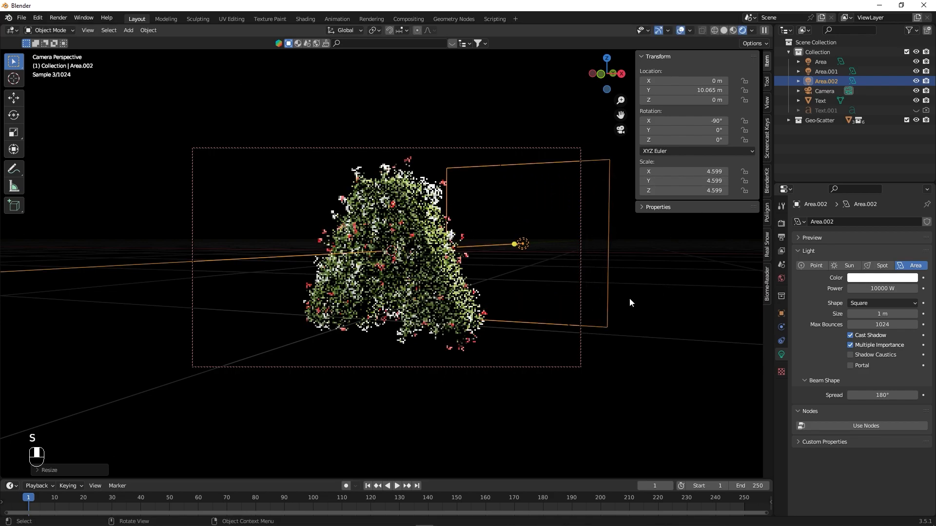
{"action": "left_click_drag", "start_coordinate": [702, 91], "coordinate": [758, 90]}
- Examine the placement of the area lights around the letter from outside the camera view
{"action": "left_click", "coordinate": [812, 70]}
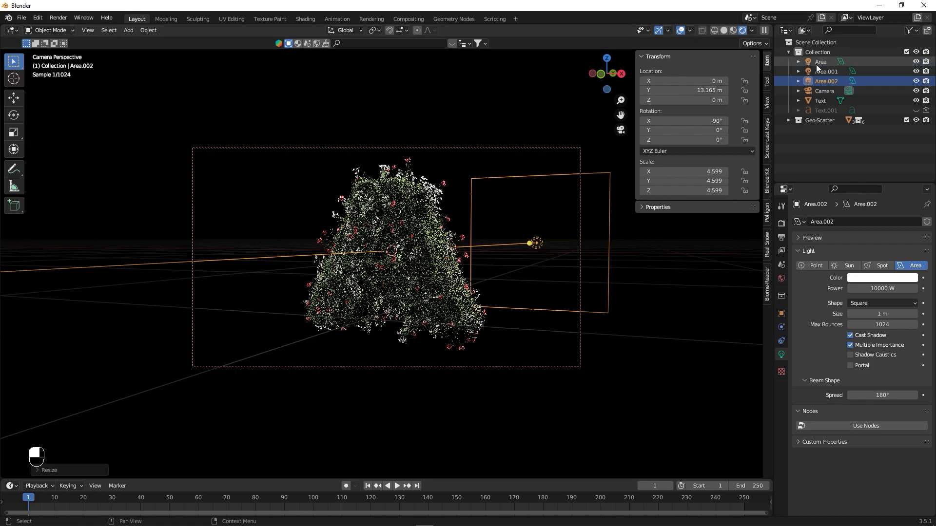
{"action": "key", "text": "KP_0"}
{"action": "middle_click_drag", "start_coordinate": [497, 271], "coordinate": [461, 152]}
{"action": "left_click_drag", "start_coordinate": [461, 151], "coordinate": [557, 210]}
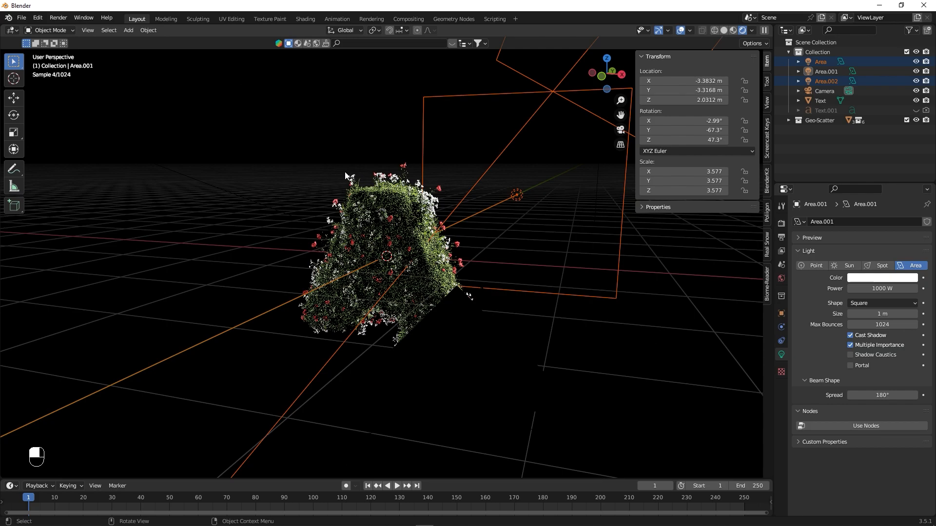
- Return to the camera view with no light selected and switch the viewport to solid shading
{"action": "key", "text": "KP_0"}
{"action": "left_click", "coordinate": [375, 107]}
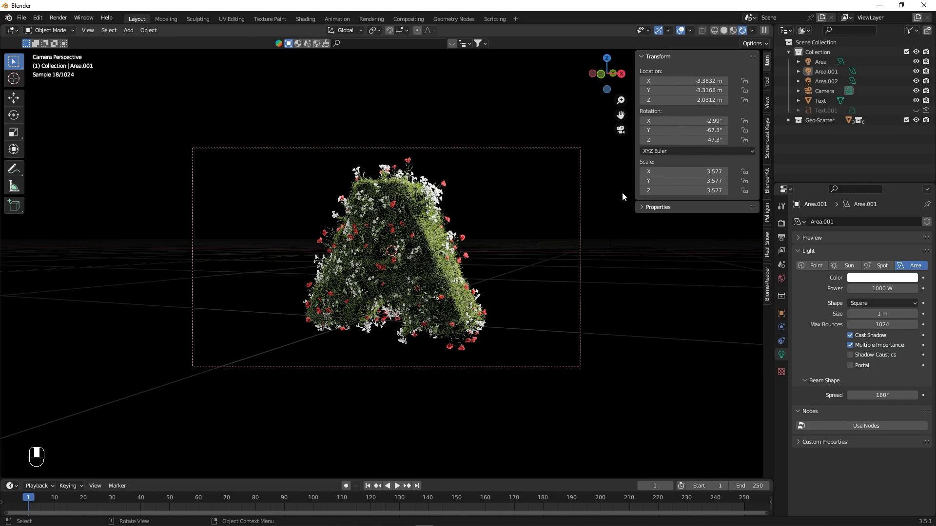
{"action": "left_click", "coordinate": [725, 30]}
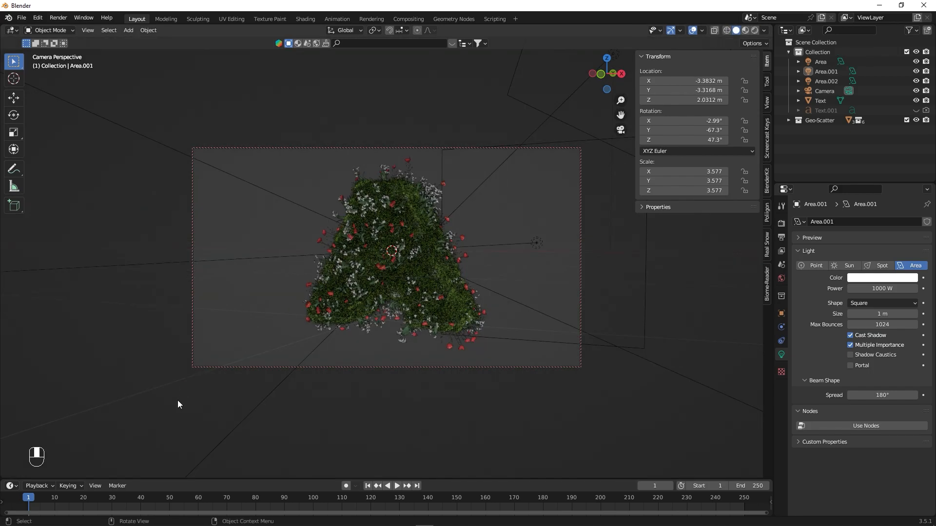
- Enlarge the timeline and open the Paperwhite scatter system's settings for the letter A
{"action": "left_click_drag", "start_coordinate": [244, 479], "coordinate": [256, 411]}
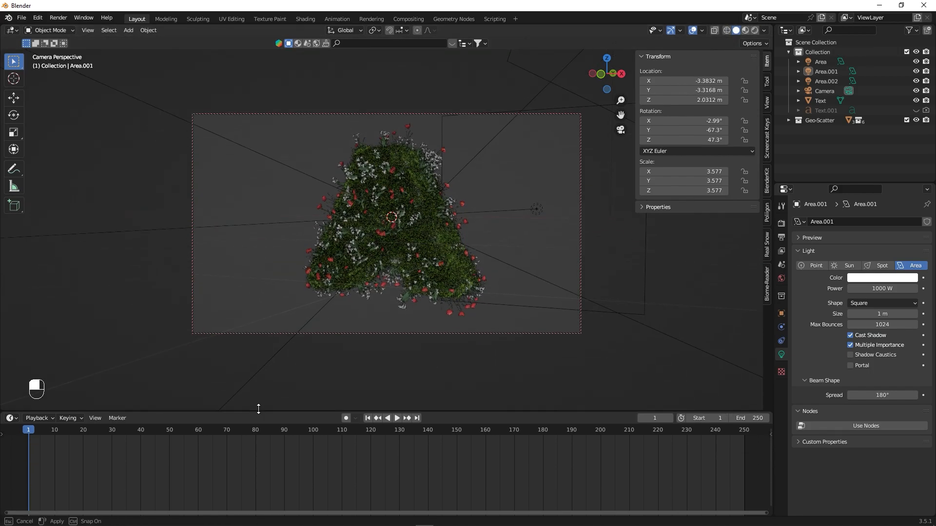
{"action": "left_click", "coordinate": [402, 167]}
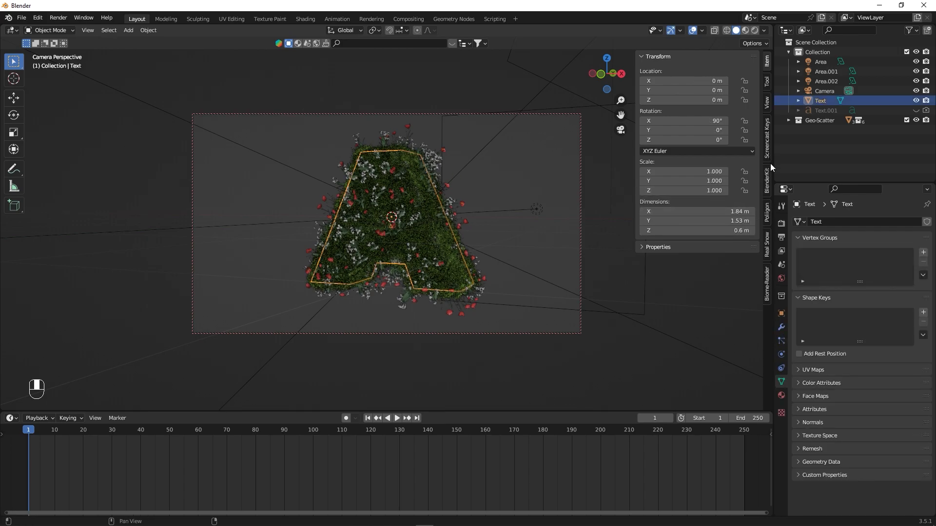
{"action": "left_click", "coordinate": [771, 276]}
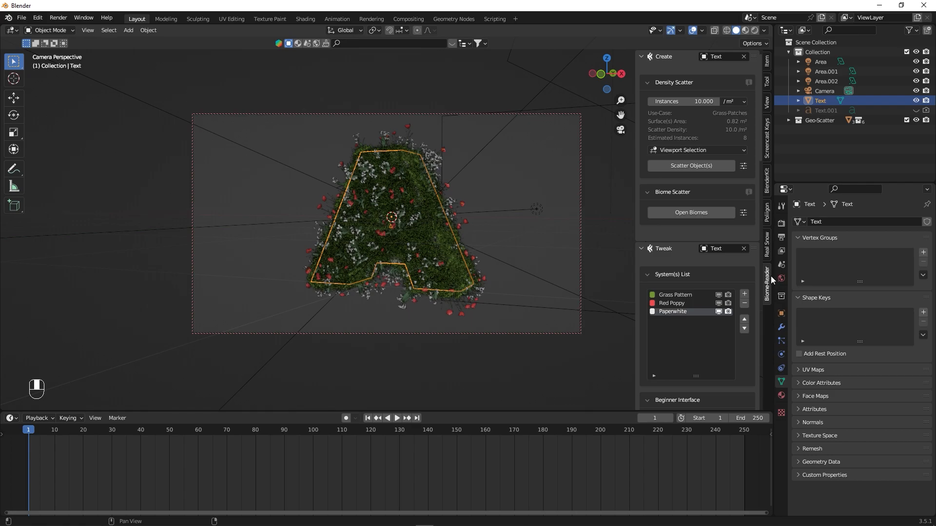
{"action": "left_click", "coordinate": [675, 293]}
{"action": "left_click", "coordinate": [675, 303]}
{"action": "left_click", "coordinate": [673, 312]}
{"action": "left_click_drag", "start_coordinate": [635, 315], "coordinate": [607, 317]}
{"action": "scroll", "coordinate": [651, 320], "scroll_direction": "down", "scroll_amount": 8}
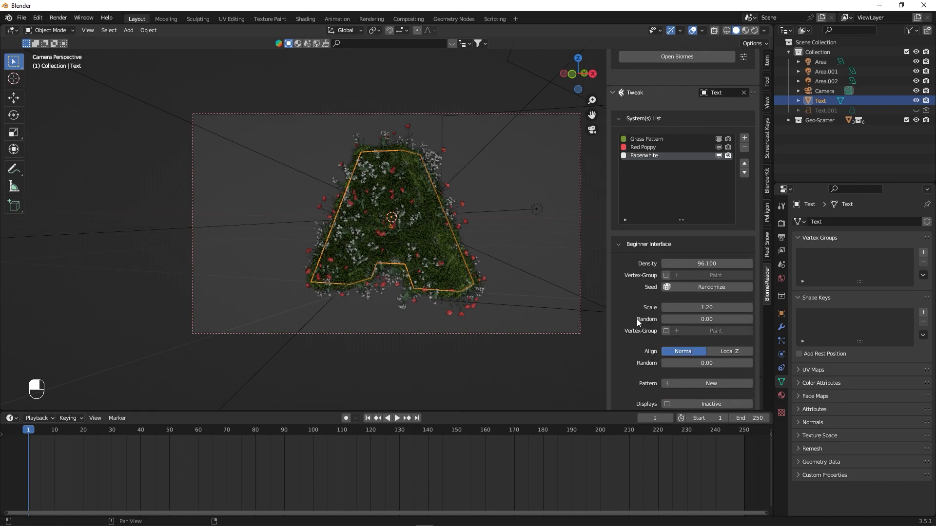
{"action": "scroll", "coordinate": [639, 318], "scroll_direction": "down", "scroll_amount": 1}
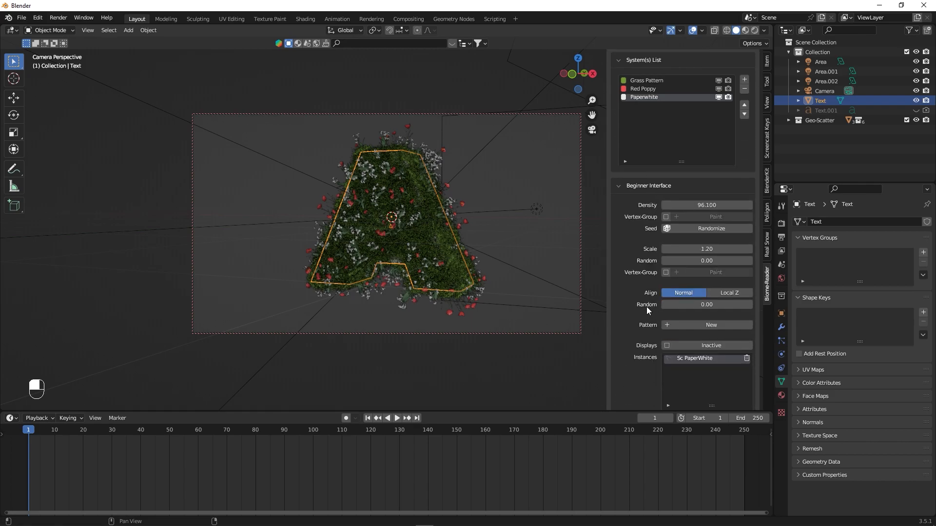
- Try a random alignment of 0.03 on the Paperwhite flowers and inspect them up close
{"action": "left_click_drag", "start_coordinate": [687, 303], "coordinate": [664, 305]}
{"action": "key", "text": "KP_0"}
{"action": "scroll", "coordinate": [508, 249], "scroll_direction": "up", "scroll_amount": 7}
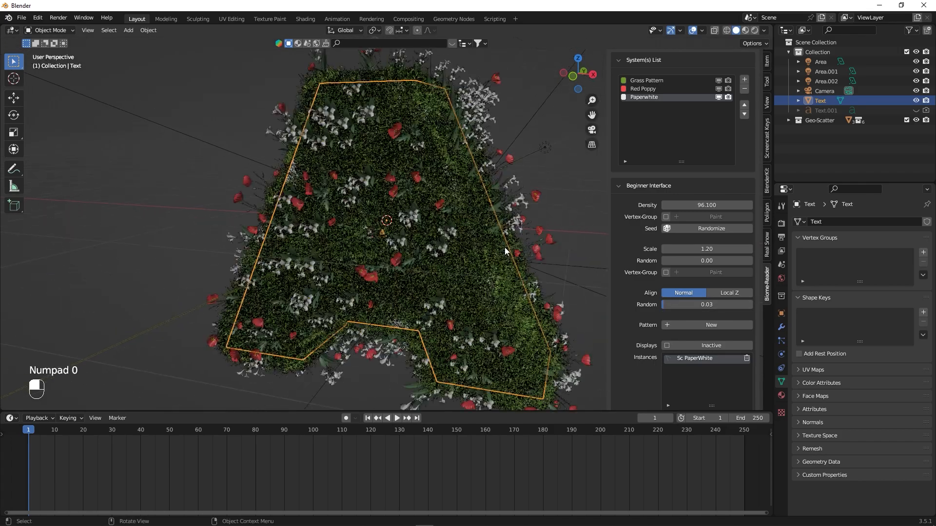
{"action": "left_click_drag", "start_coordinate": [430, 162], "coordinate": [370, 311], "text": "alt+shift"}
{"action": "scroll", "coordinate": [455, 208], "scroll_direction": "up", "scroll_amount": 3}
{"action": "left_click_drag", "start_coordinate": [456, 208], "coordinate": [380, 207], "text": "alt+shift"}
- Set the Paperwhite random alignment to 0 and keyframe it on frame 1
{"action": "left_click_drag", "start_coordinate": [683, 305], "coordinate": [661, 304]}
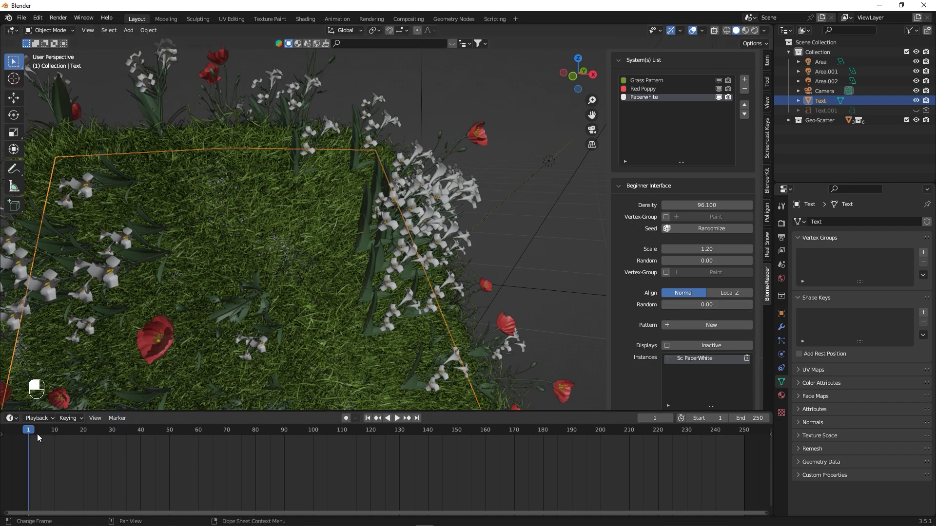
{"action": "right_click", "coordinate": [697, 303]}
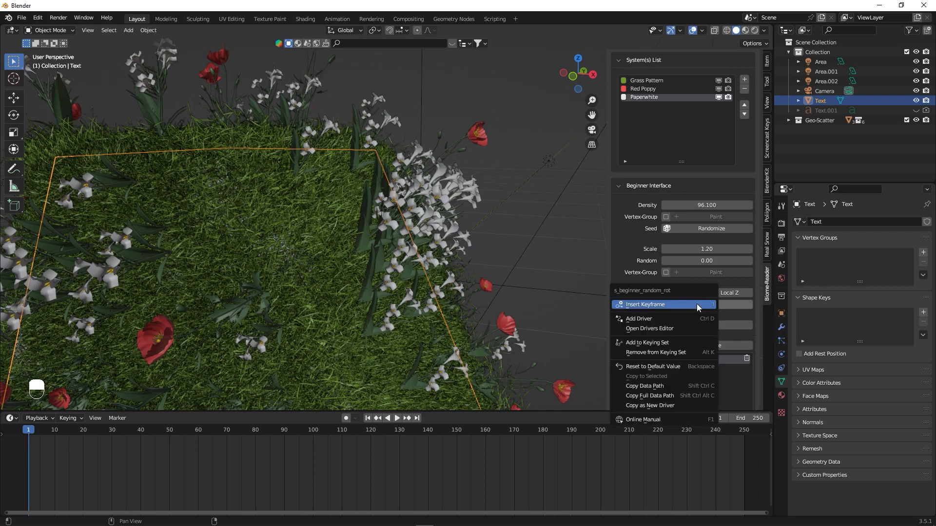
{"action": "left_click", "coordinate": [644, 306]}
- Set the Paperwhite random alignment to 0.1 on frame 30 and keyframe it
{"action": "key", "text": "space"}
{"action": "mouse_move", "coordinate": [115, 434]}
{"action": "left_mouse_down"}
{"action": "mouse_move", "coordinate": [166, 434]}
{"action": "mouse_move", "coordinate": [113, 436]}
{"action": "left_mouse_up"}
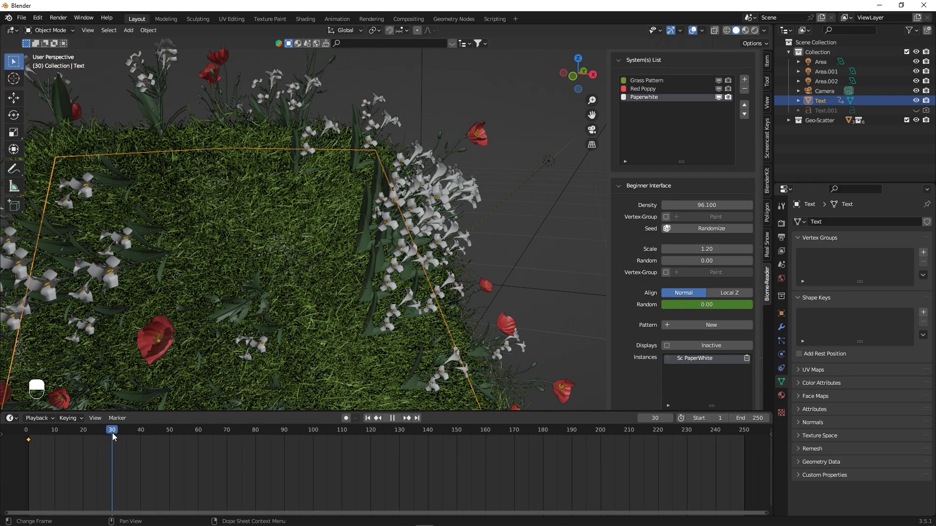
{"action": "mouse_move", "coordinate": [112, 433]}
{"action": "left_mouse_down"}
{"action": "mouse_move", "coordinate": [205, 431]}
{"action": "mouse_move", "coordinate": [115, 437]}
{"action": "left_mouse_up"}
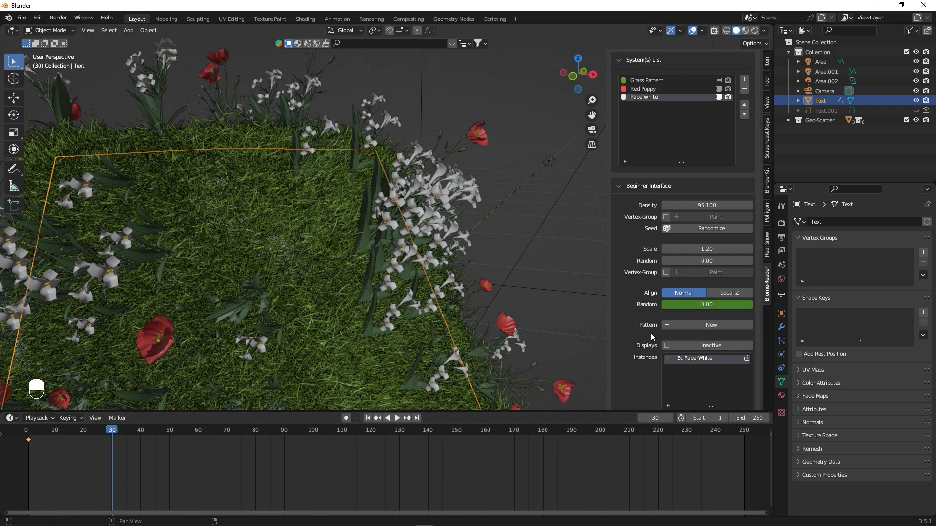
{"action": "mouse_move", "coordinate": [674, 306]}
{"action": "left_mouse_down", "text": "shift"}
{"action": "mouse_move", "coordinate": [708, 306]}
{"action": "mouse_move", "coordinate": [689, 304]}
{"action": "left_mouse_up", "text": "shift"}
{"action": "left_click", "coordinate": [689, 304]}
{"action": "key", "text": "BackSpace"}
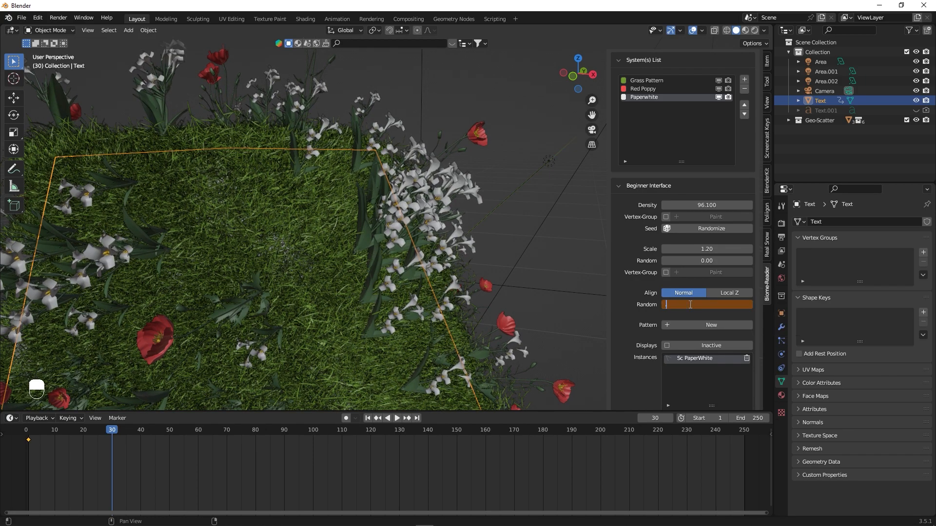
{"action": "type", "text": "0.1"}
{"action": "key", "text": "Return"}
{"action": "right_click", "coordinate": [690, 304]}
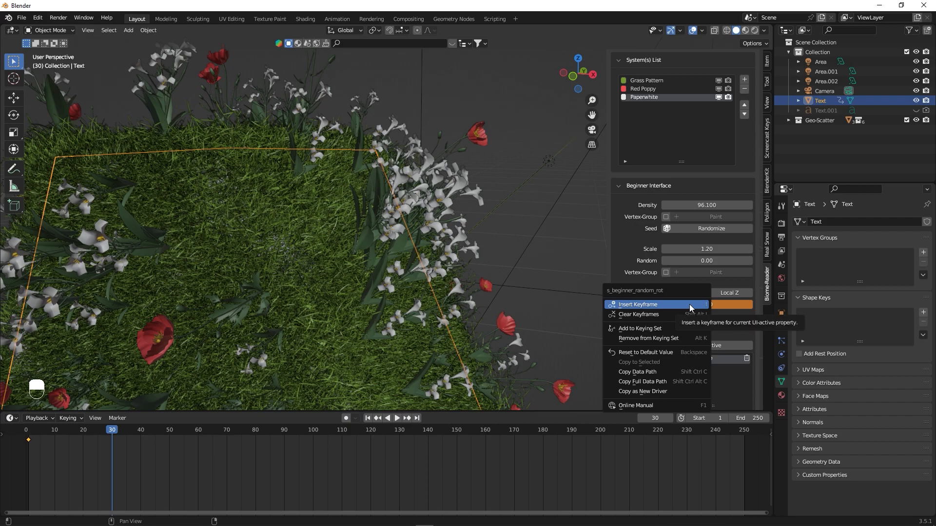
{"action": "left_click", "coordinate": [690, 304]}
- Set the Paperwhite random alignment to 0 on frame 60 and keyframe it
{"action": "left_click_drag", "start_coordinate": [119, 432], "coordinate": [200, 439]}
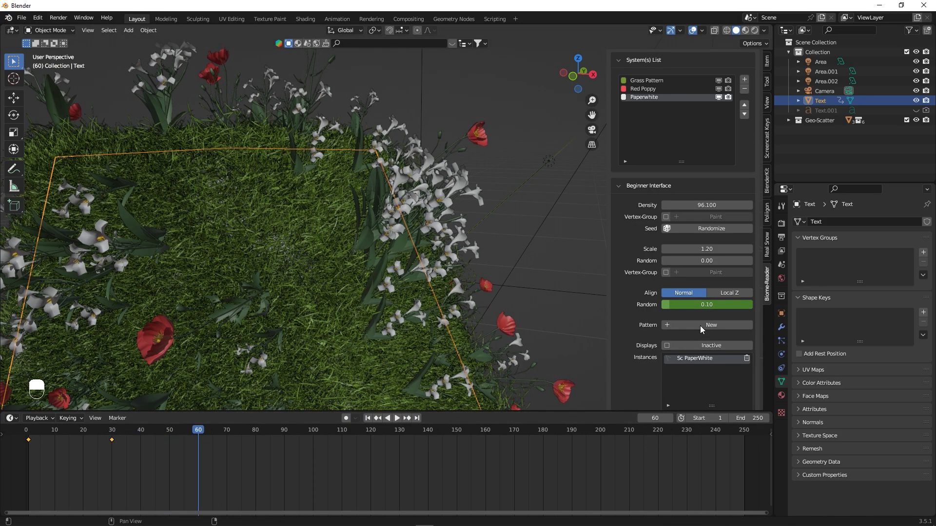
{"action": "double_click", "coordinate": [708, 305]}
{"action": "type", "text": "0"}
{"action": "key", "text": "Return"}
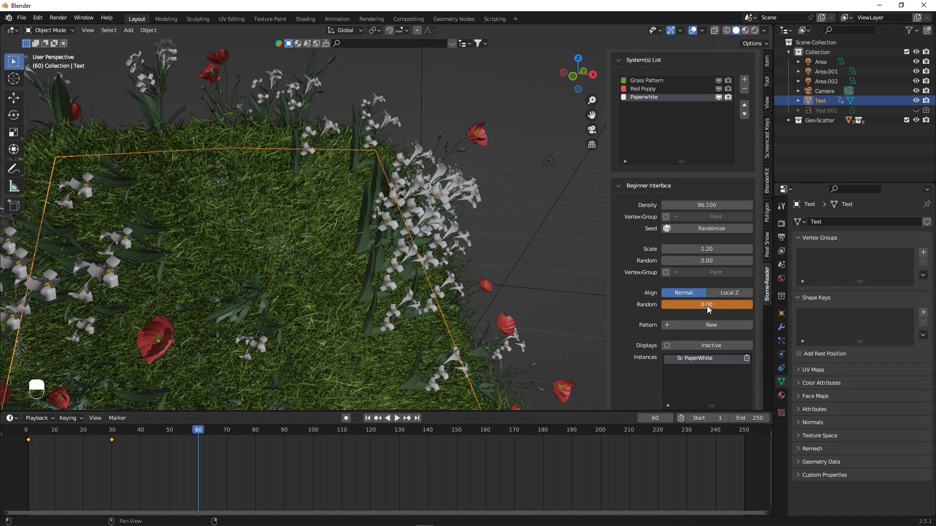
{"action": "right_click", "coordinate": [693, 307]}
{"action": "left_click", "coordinate": [693, 310]}
- Play the animation from the start to check the sway of the Paperwhite flowers
{"action": "left_click", "coordinate": [29, 436]}
{"action": "key", "text": "space"}
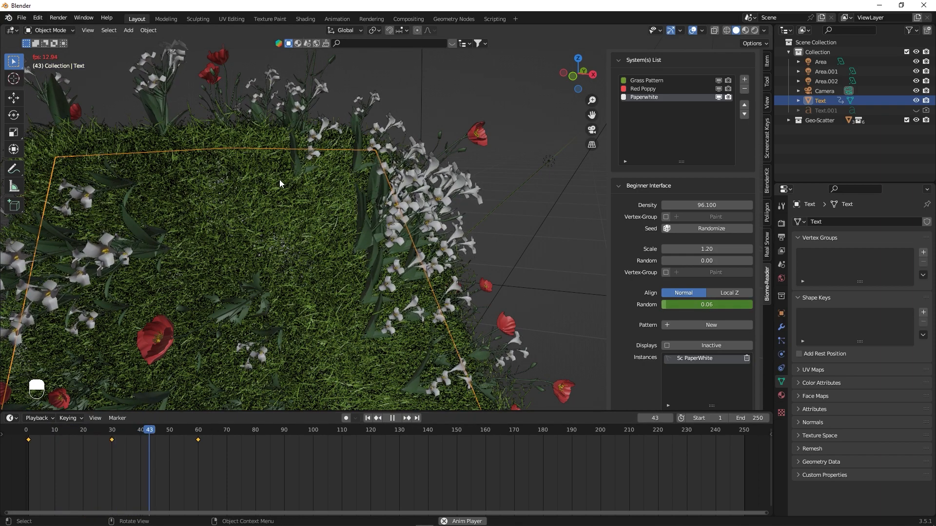
{"action": "key", "text": "space"}
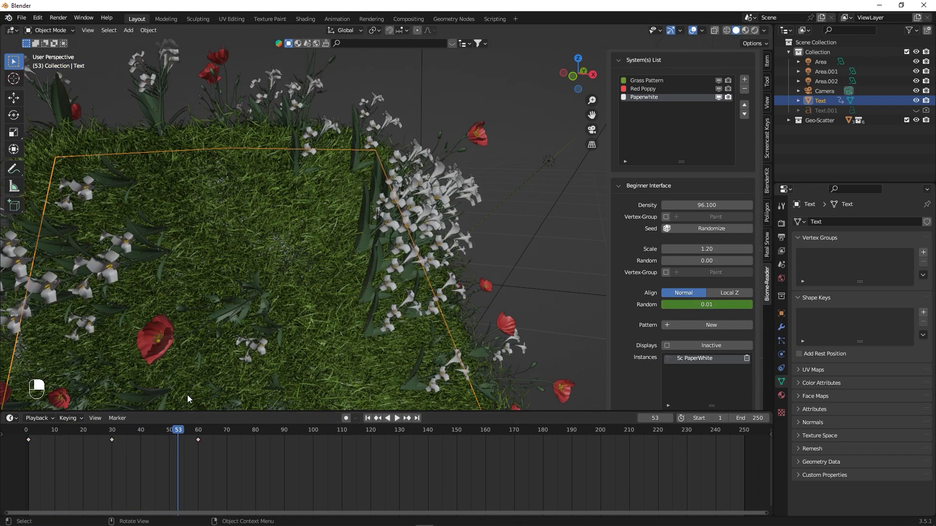
- Try to slow the Paperwhite sway by moving its second and third keyframes to about frames 61 and 120
{"action": "left_click_drag", "start_coordinate": [200, 441], "coordinate": [375, 451]}
{"action": "left_click_drag", "start_coordinate": [112, 441], "coordinate": [205, 444]}
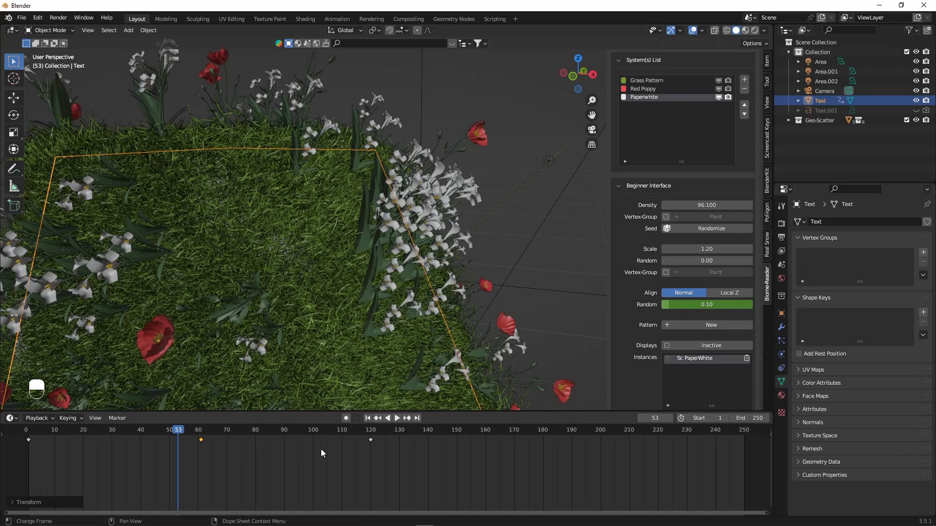
{"action": "key", "text": "ctrl+z"}
{"action": "key", "text": "ctrl+z"}
{"action": "key", "text": "ctrl+z"}
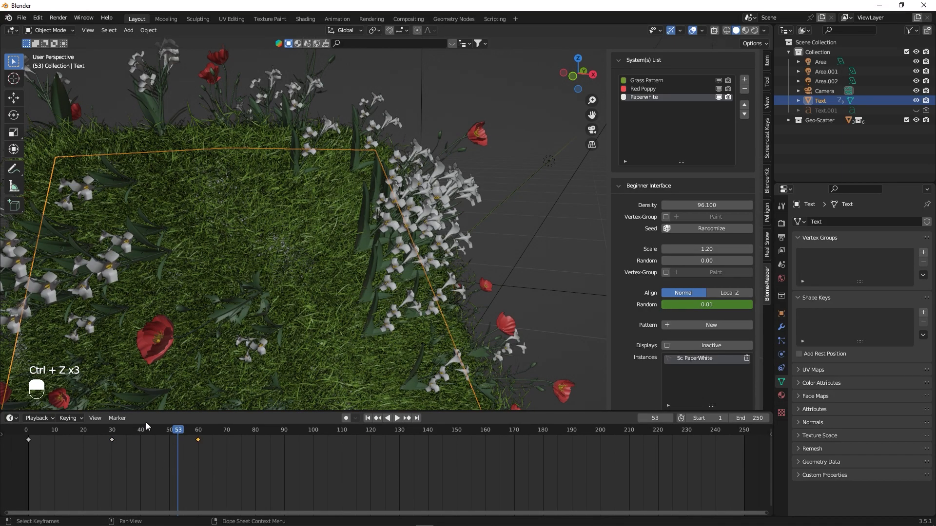
- Keyframe the Red Poppy system's random alignment at 0 on frame 1
{"action": "left_click", "coordinate": [643, 90]}
{"action": "left_click", "coordinate": [47, 437]}
{"action": "key", "text": "space"}
{"action": "left_click_drag", "start_coordinate": [47, 435], "coordinate": [28, 441]}
{"action": "right_click", "coordinate": [692, 304]}
{"action": "left_click", "coordinate": [688, 305]}
- Set the Red Poppy random alignment to 0.10 on frame 30 and keyframe it
{"action": "key", "text": "Up"}
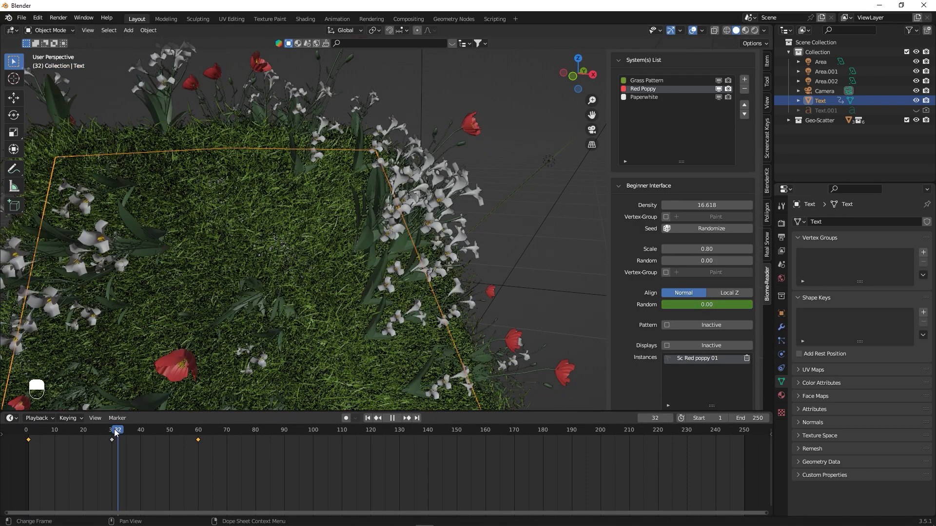
{"action": "mouse_move", "coordinate": [683, 305]}
{"action": "left_mouse_down", "text": "shift"}
{"action": "mouse_move", "coordinate": [731, 305]}
{"action": "mouse_move", "coordinate": [672, 307]}
{"action": "left_mouse_up", "text": "shift"}
{"action": "right_click", "coordinate": [671, 307]}
{"action": "left_click", "coordinate": [642, 305]}
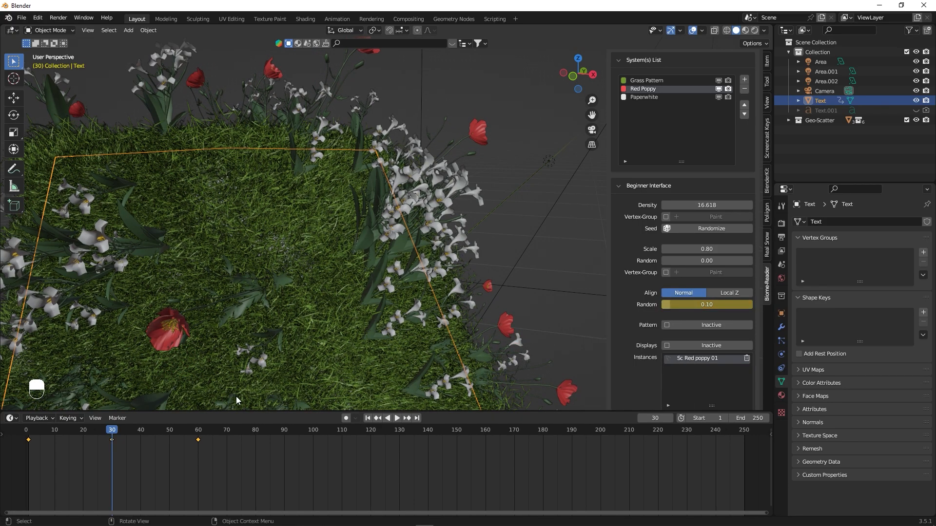
- Set the Red Poppy random alignment to 0 on frame 60 and keyframe it
{"action": "left_click_drag", "start_coordinate": [181, 434], "coordinate": [199, 433]}
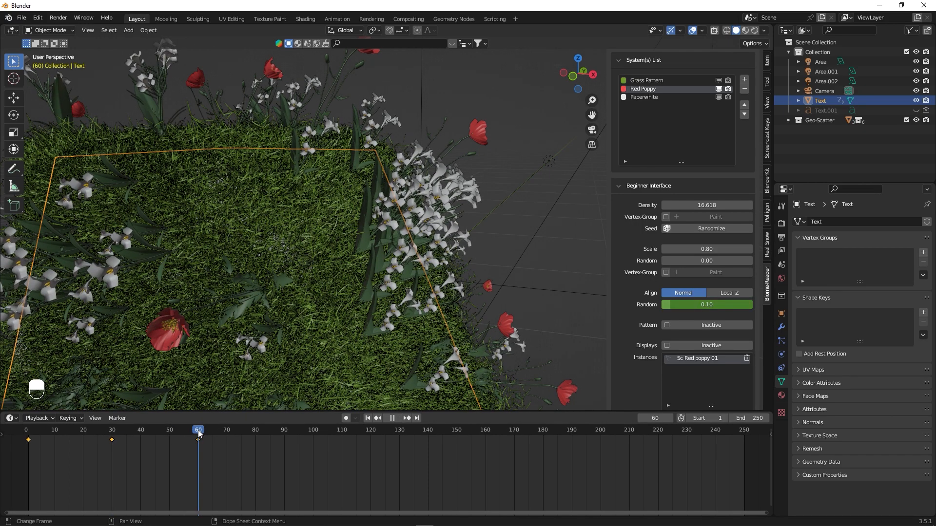
{"action": "left_click", "coordinate": [710, 305]}
{"action": "type", "text": "0"}
{"action": "key", "text": "Return"}
{"action": "right_click", "coordinate": [710, 304]}
{"action": "left_click", "coordinate": [710, 303]}
- Keyframe the Grass Pattern system's random alignment at 0 on frame 1
{"action": "left_click", "coordinate": [647, 81]}
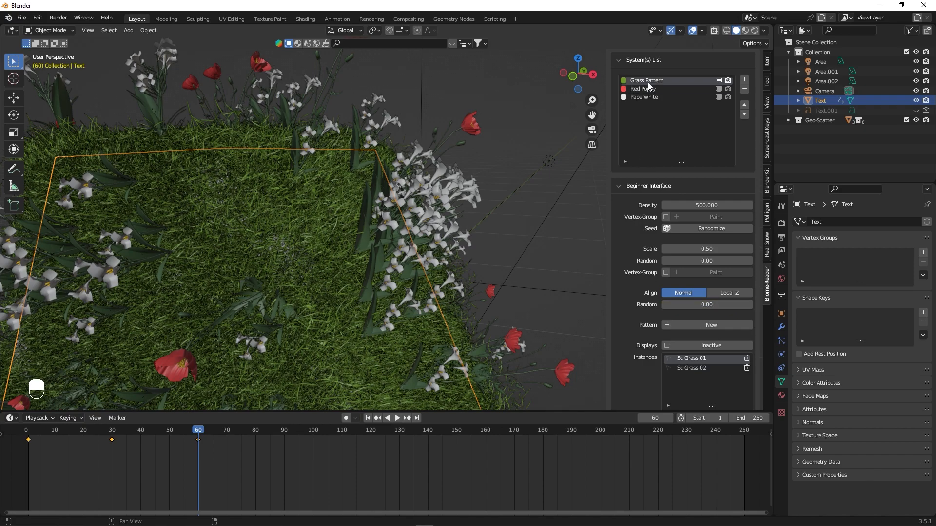
{"action": "left_click_drag", "start_coordinate": [154, 429], "coordinate": [28, 444]}
{"action": "right_click", "coordinate": [693, 308]}
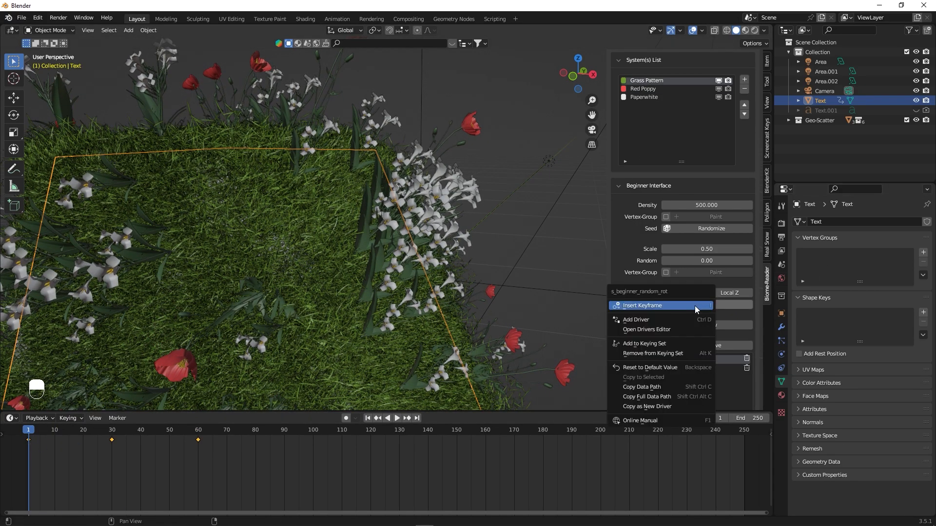
{"action": "left_click", "coordinate": [693, 307]}
- Keyframe a raised Grass Pattern random alignment on frame 30 and a value of 0 on frame 60
{"action": "left_click_drag", "start_coordinate": [694, 306], "coordinate": [704, 305], "text": "shift"}
{"action": "left_click_drag", "start_coordinate": [704, 305], "coordinate": [706, 305], "text": "shift"}
{"action": "left_click", "coordinate": [721, 305]}
{"action": "type", "text": "0"}
{"action": "key", "text": "Return"}
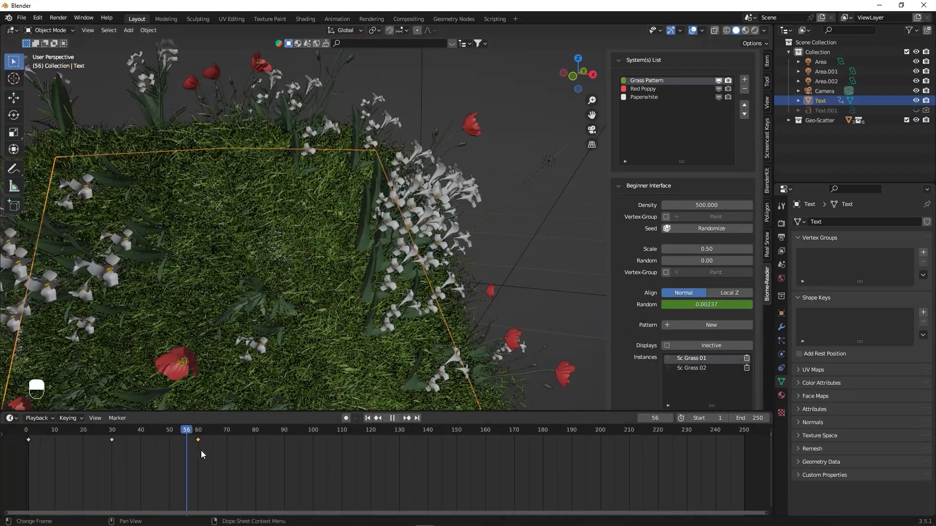
- Check the grass animation around frame 60 and examine the whole letter with nothing selected
{"action": "key", "text": "space"}
{"action": "left_click", "coordinate": [198, 449]}
{"action": "left_click", "coordinate": [521, 321]}
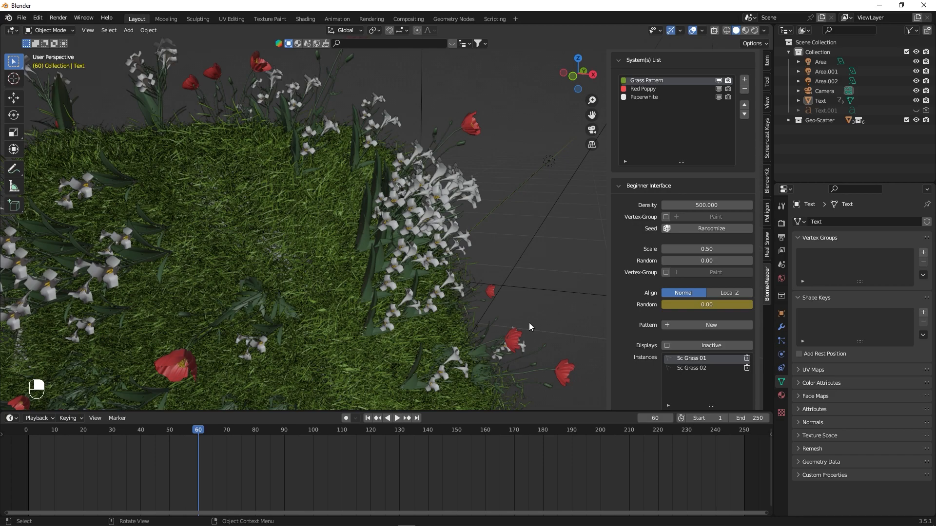
{"action": "scroll", "coordinate": [440, 285], "scroll_direction": "down", "scroll_amount": 3}
{"action": "scroll", "coordinate": [441, 285], "scroll_direction": "down", "scroll_amount": 2}
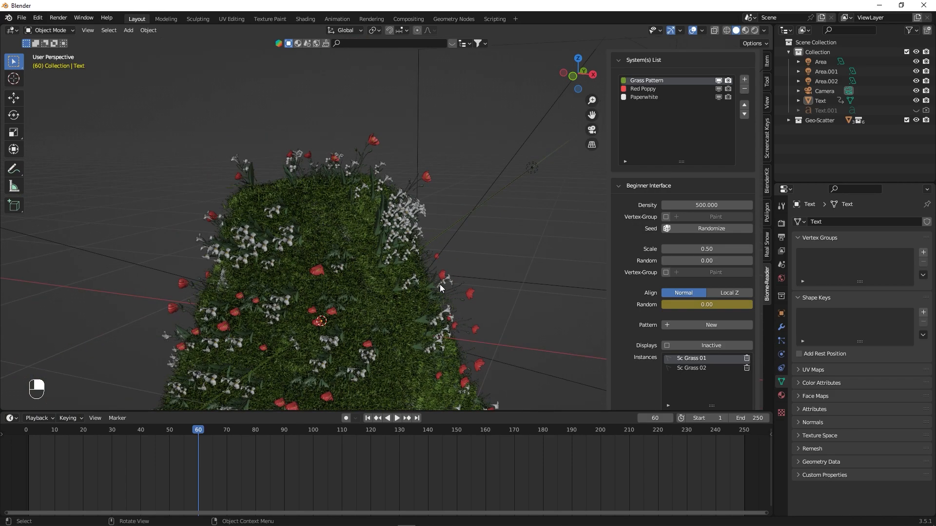
{"action": "left_click_drag", "start_coordinate": [329, 241], "coordinate": [345, 112], "text": "alt+shift"}
- Add a new material to the letter with a darkened green base color, hue 0.296 and saturation 0.980
{"action": "left_click", "coordinate": [335, 103]}
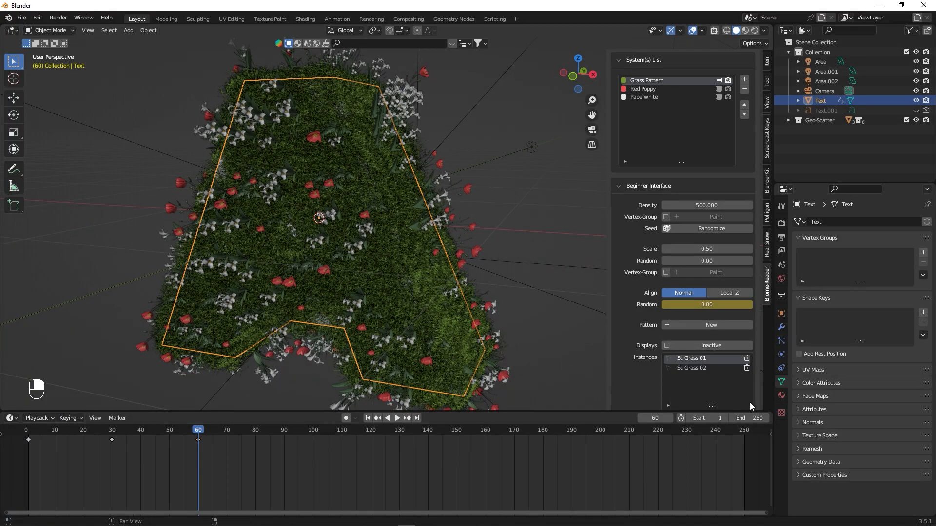
{"action": "left_click", "coordinate": [783, 396]}
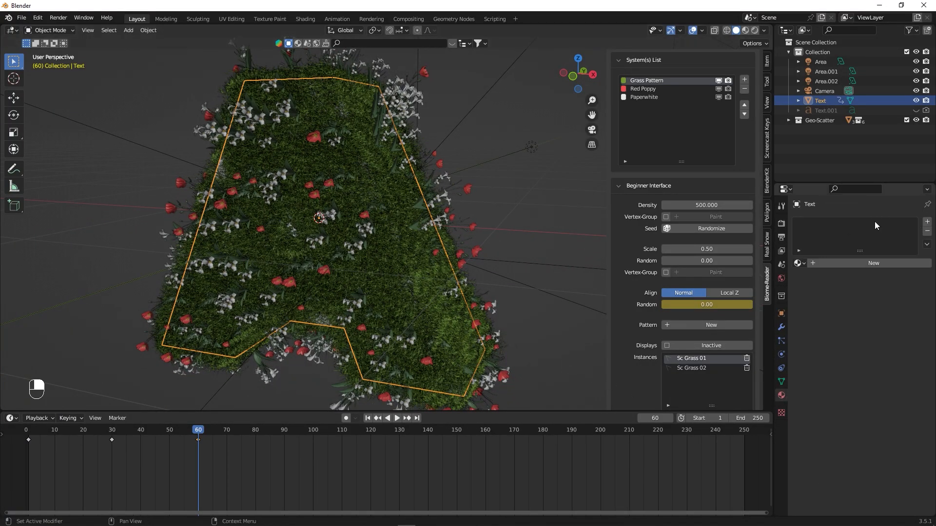
{"action": "left_click", "coordinate": [836, 264]}
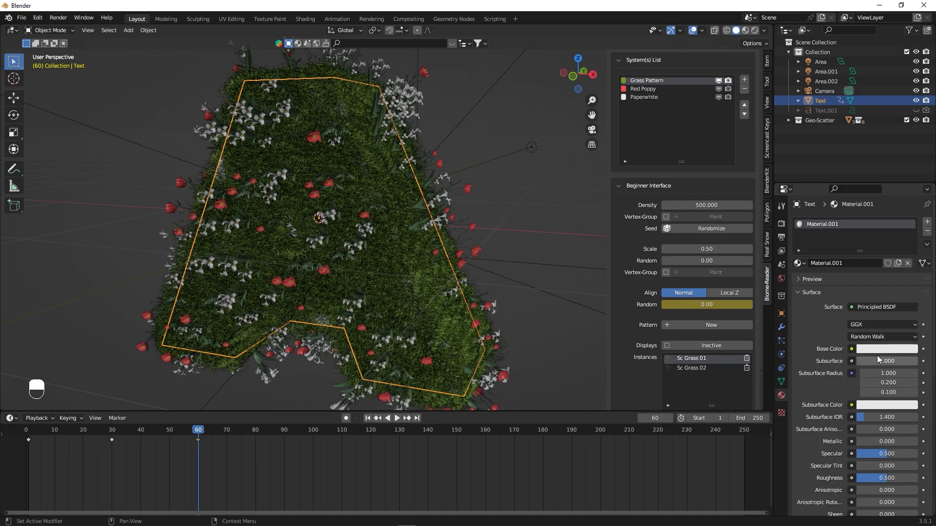
{"action": "left_click", "coordinate": [882, 349]}
{"action": "left_click", "coordinate": [840, 243]}
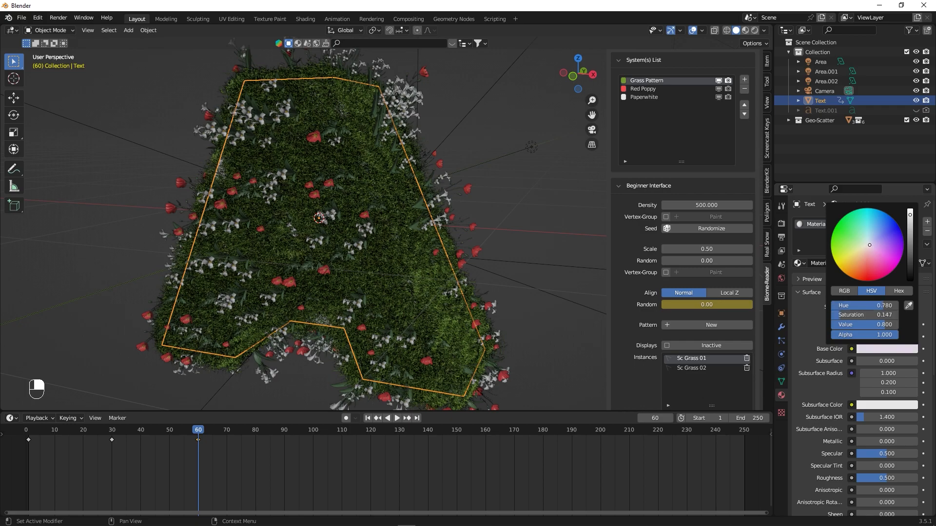
{"action": "left_click_drag", "start_coordinate": [840, 243], "coordinate": [836, 242]}
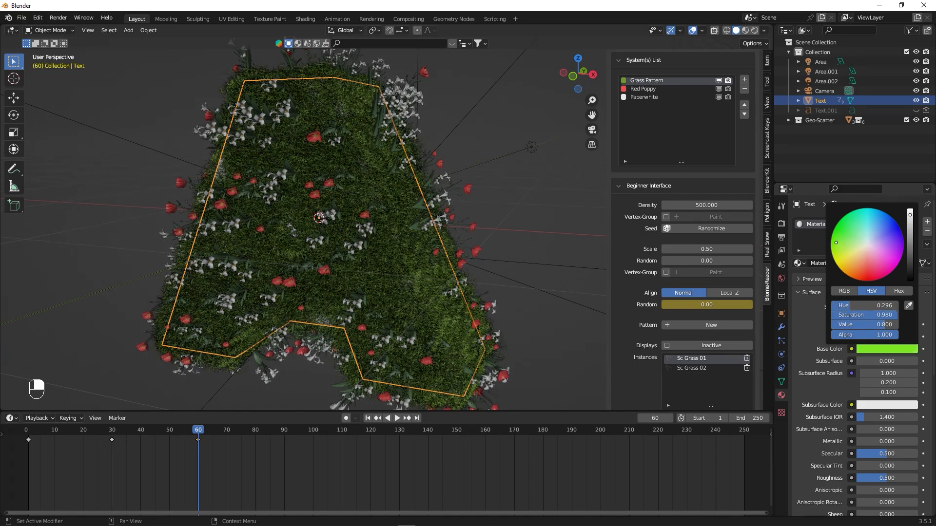
{"action": "left_click_drag", "start_coordinate": [911, 217], "coordinate": [910, 248]}
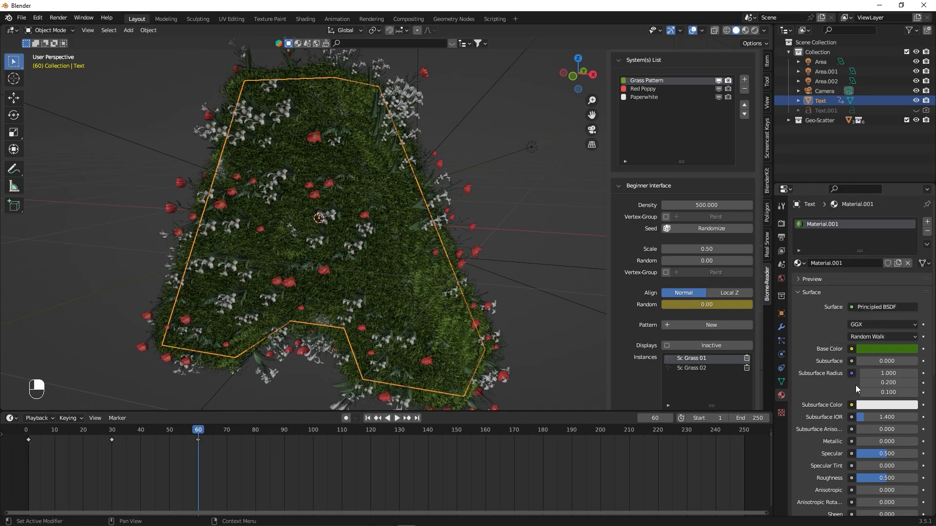
- Set the letter material's specular to 0 and darken its green base color further
{"action": "left_click_drag", "start_coordinate": [902, 455], "coordinate": [862, 452]}
{"action": "left_click", "coordinate": [890, 348]}
{"action": "left_click_drag", "start_coordinate": [910, 235], "coordinate": [910, 261]}
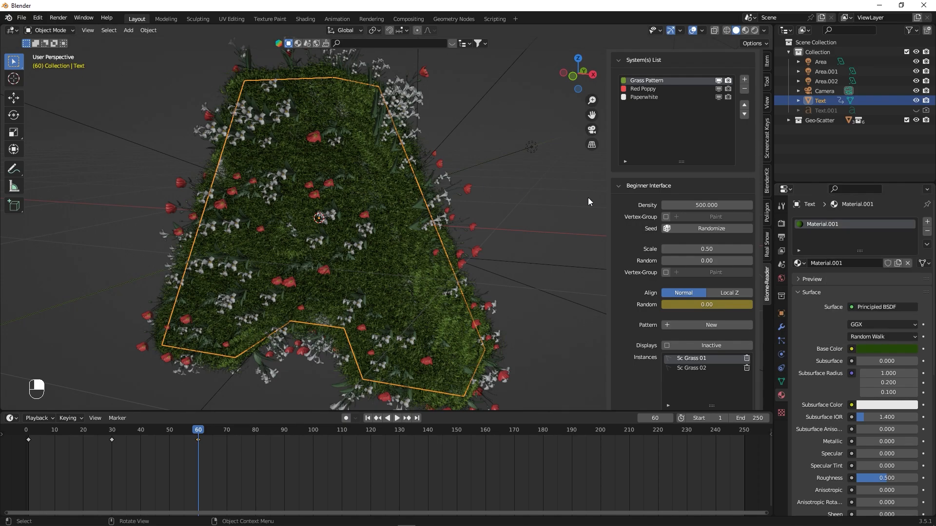
- Set the Grass Pattern density to 300 and preview the letter in rendered shading
{"action": "left_click", "coordinate": [705, 204]}
{"action": "type", "text": "300"}
{"action": "key", "text": "Return"}
{"action": "scroll", "coordinate": [380, 177], "scroll_direction": "up", "scroll_amount": 2}
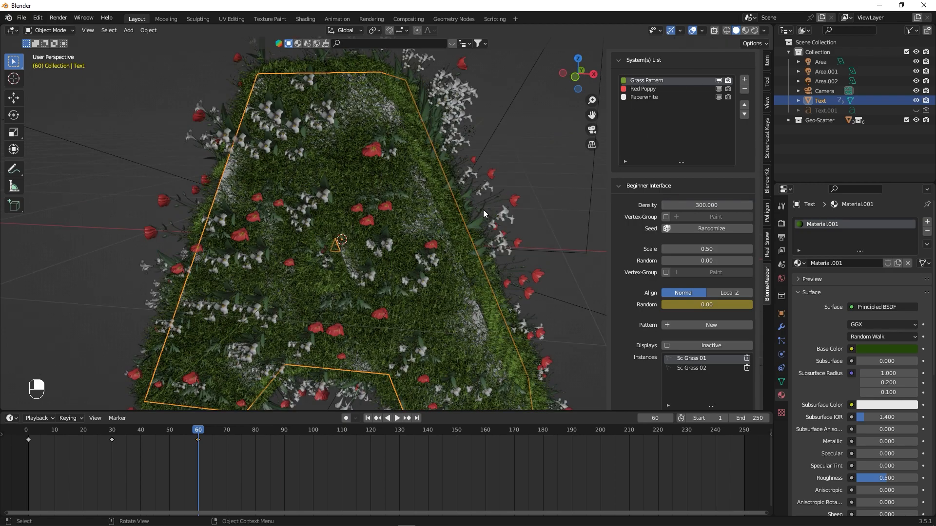
{"action": "left_click", "coordinate": [757, 31]}
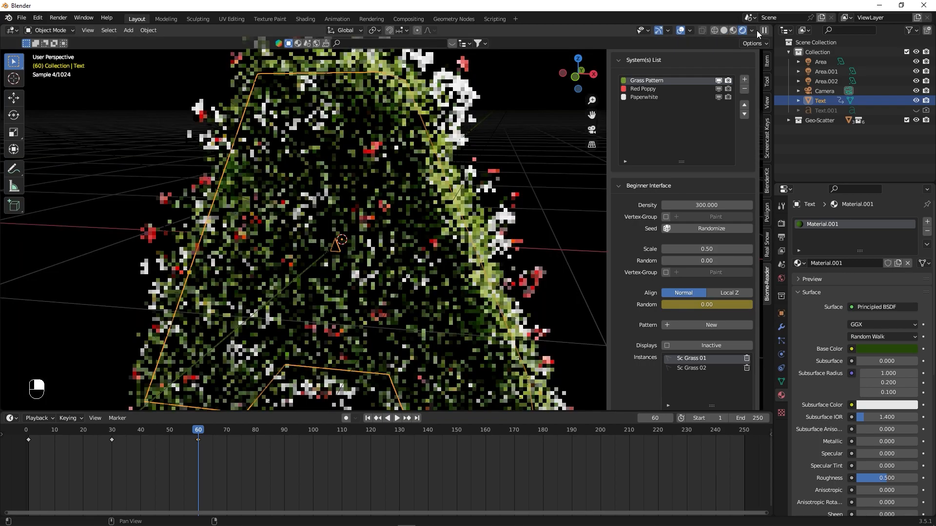
- Lower the brightness of the letter material's dark green base color and check the whole letter in the rendered view
{"action": "left_click_drag", "start_coordinate": [324, 164], "coordinate": [341, 168], "text": "alt"}
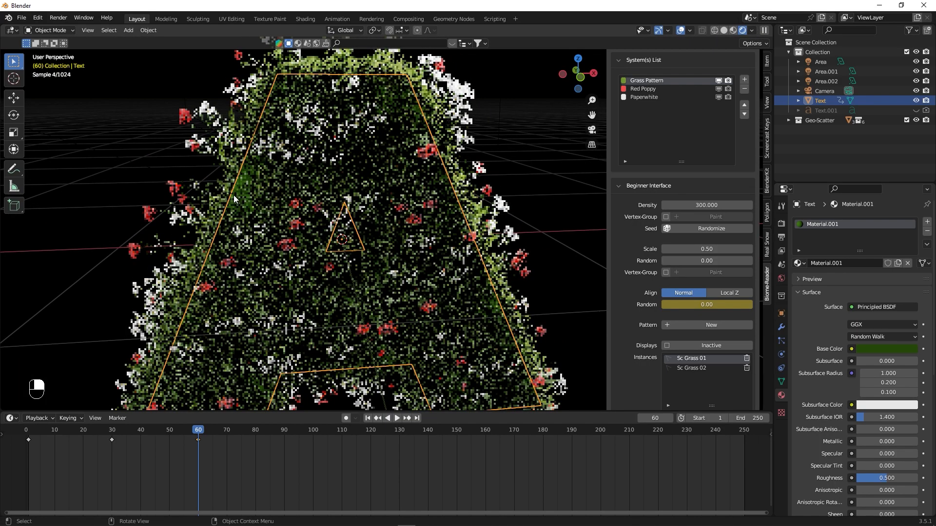
{"action": "left_click", "coordinate": [896, 349]}
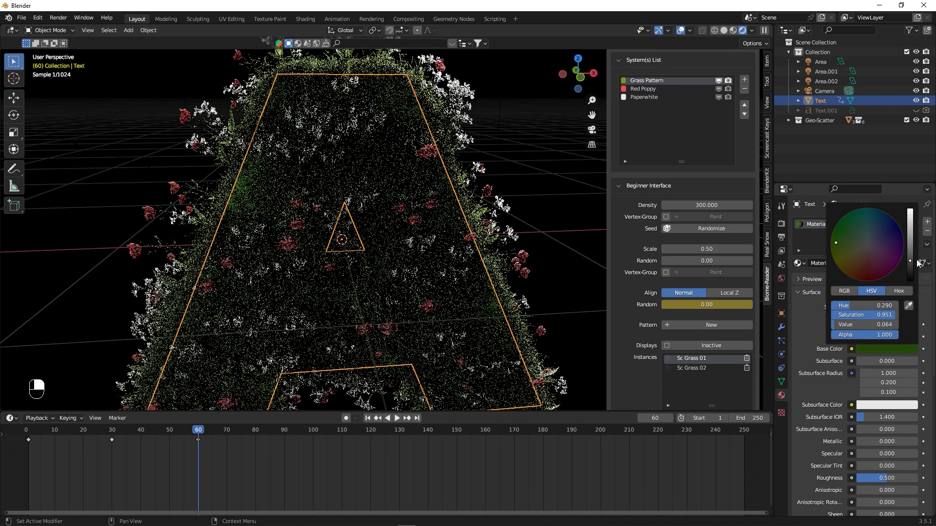
{"action": "left_click_drag", "start_coordinate": [910, 264], "coordinate": [910, 270]}
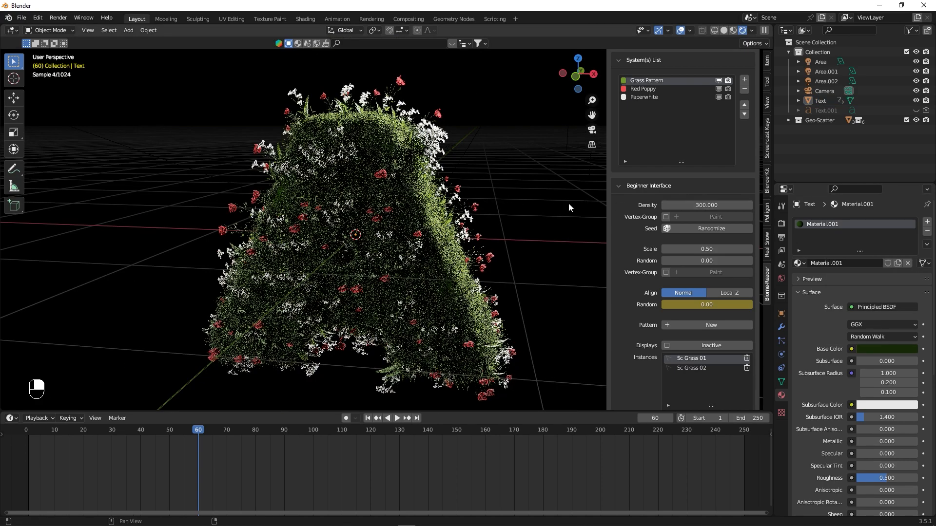
{"action": "middle_click_drag", "start_coordinate": [521, 203], "coordinate": [469, 173], "text": "alt"}
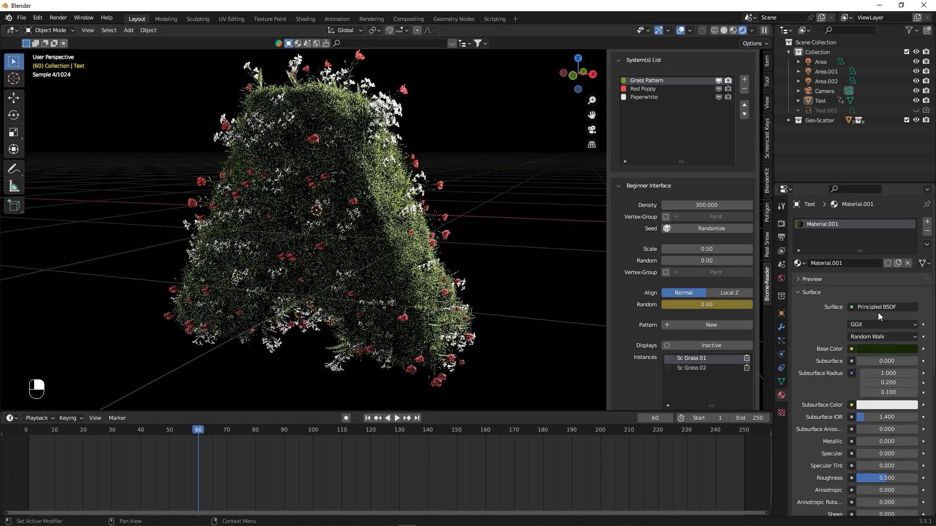
- Set the Cycles render max samples to 32, keeping render denoising on
{"action": "left_click", "coordinate": [781, 224]}
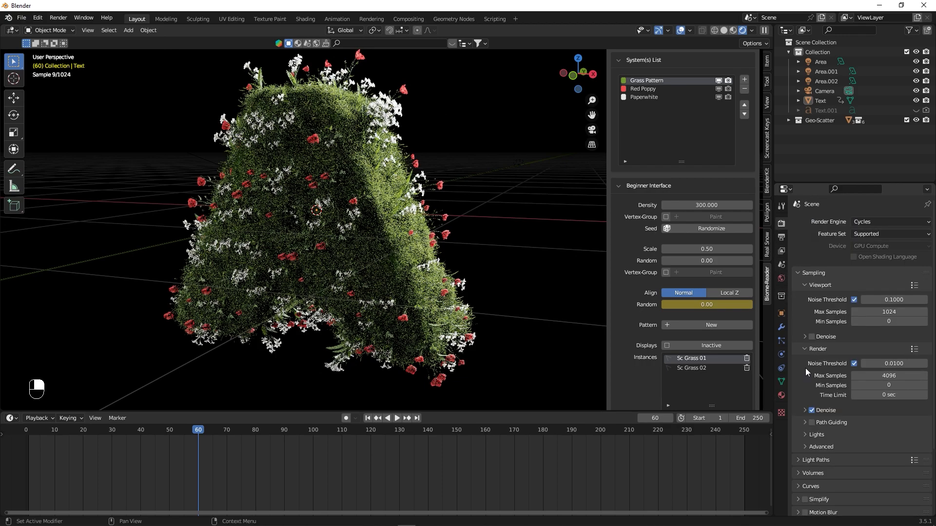
{"action": "left_click", "coordinate": [888, 375]}
{"action": "type", "text": "32"}
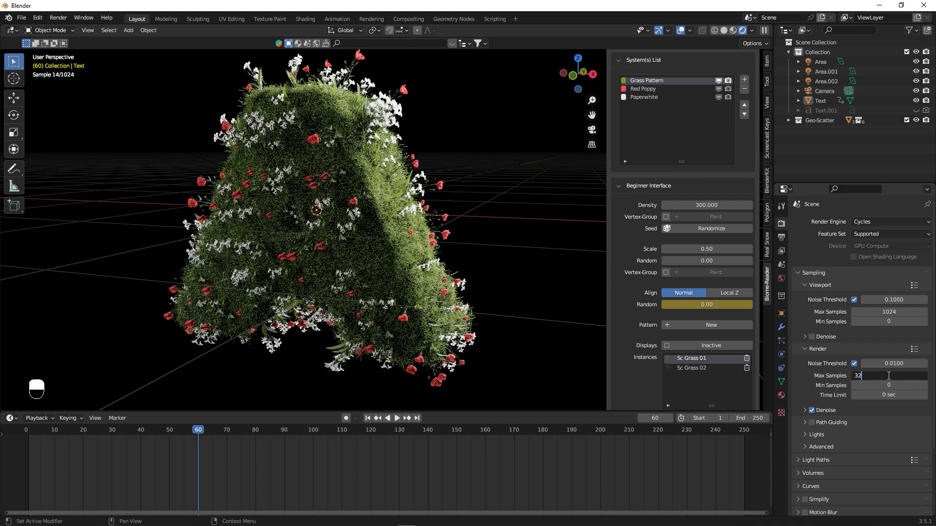
{"action": "key", "text": "Return"}
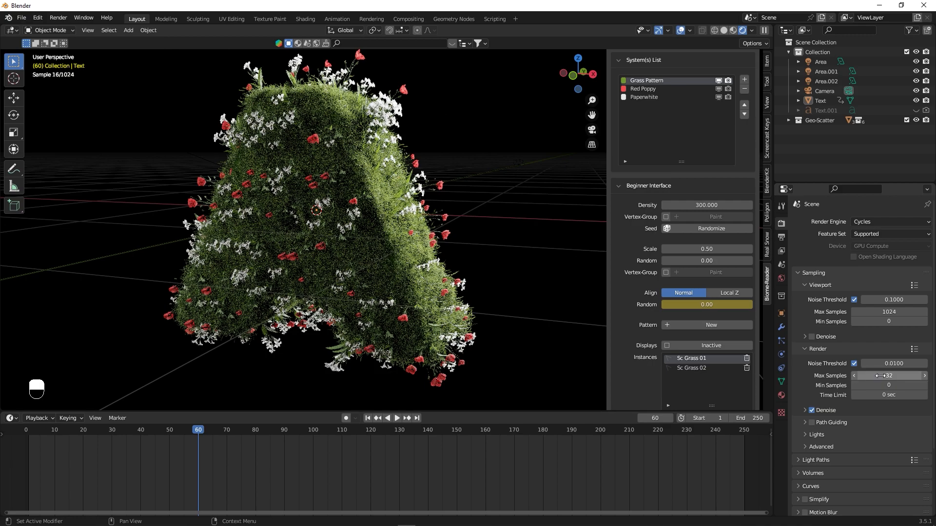
{"action": "left_click", "coordinate": [812, 410]}
- Set the total max light bounces to 8 in the render's light path settings
{"action": "left_click", "coordinate": [798, 461]}
{"action": "scroll", "coordinate": [852, 481], "scroll_direction": "down", "scroll_amount": 2}
{"action": "left_click", "coordinate": [889, 448]}
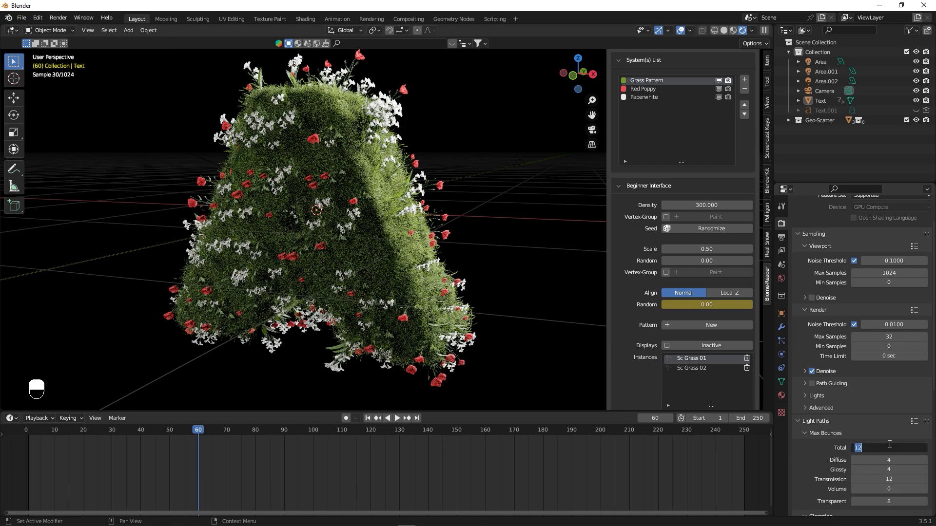
{"action": "type", "text": "8"}
{"action": "key", "text": "Return"}
- Try out a transparent film background for the render
{"action": "scroll", "coordinate": [823, 454], "scroll_direction": "down", "scroll_amount": 6}
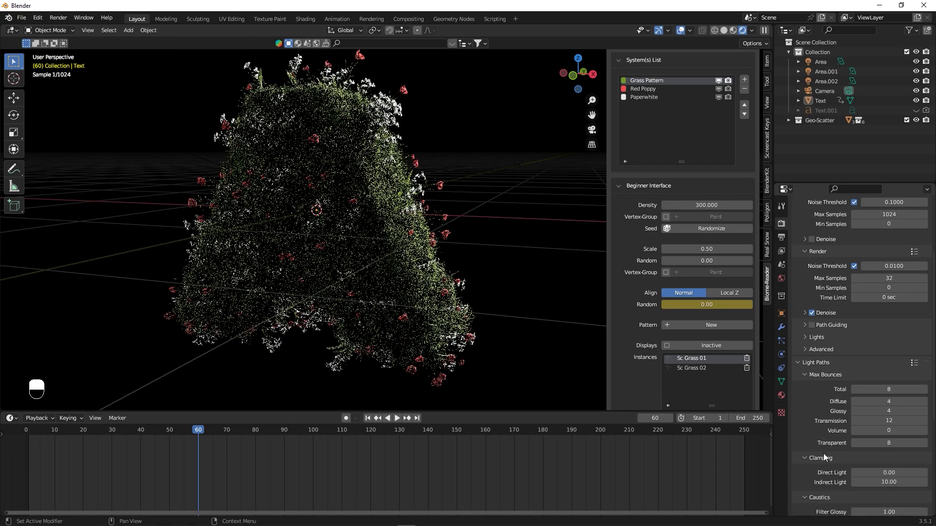
{"action": "scroll", "coordinate": [818, 441], "scroll_direction": "down", "scroll_amount": 4}
{"action": "scroll", "coordinate": [818, 433], "scroll_direction": "down", "scroll_amount": 2}
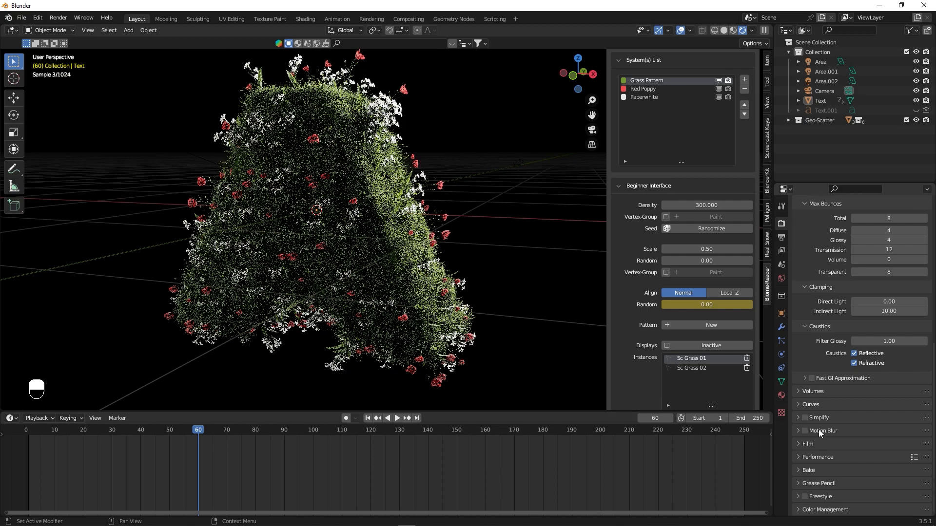
{"action": "left_click", "coordinate": [796, 444]}
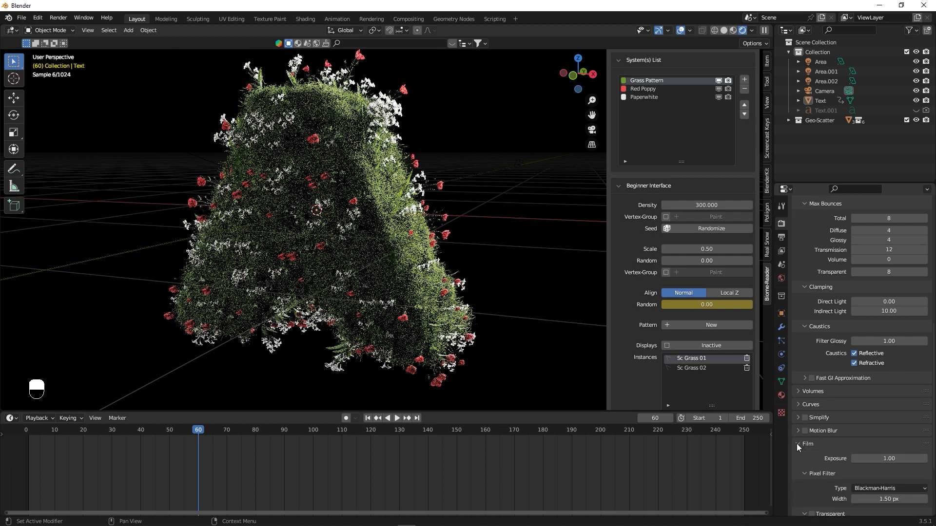
{"action": "left_click", "coordinate": [797, 443]}
{"action": "left_click", "coordinate": [797, 446]}
{"action": "scroll", "coordinate": [799, 449], "scroll_direction": "down", "scroll_amount": 3}
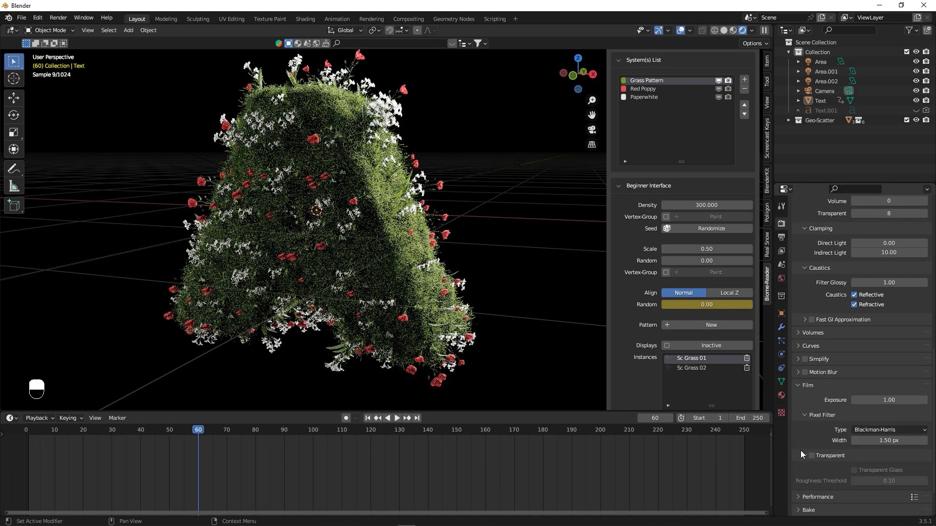
{"action": "left_click", "coordinate": [812, 456]}
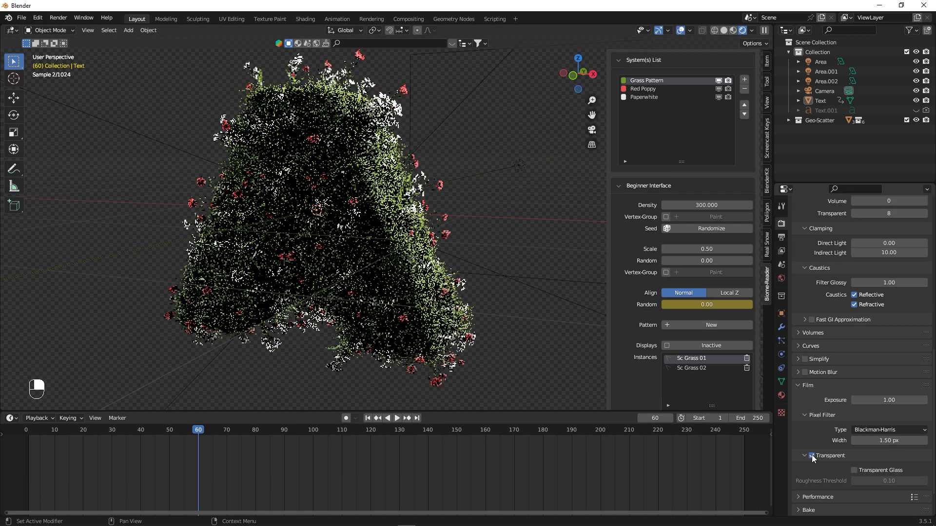
{"action": "left_click", "coordinate": [812, 456]}
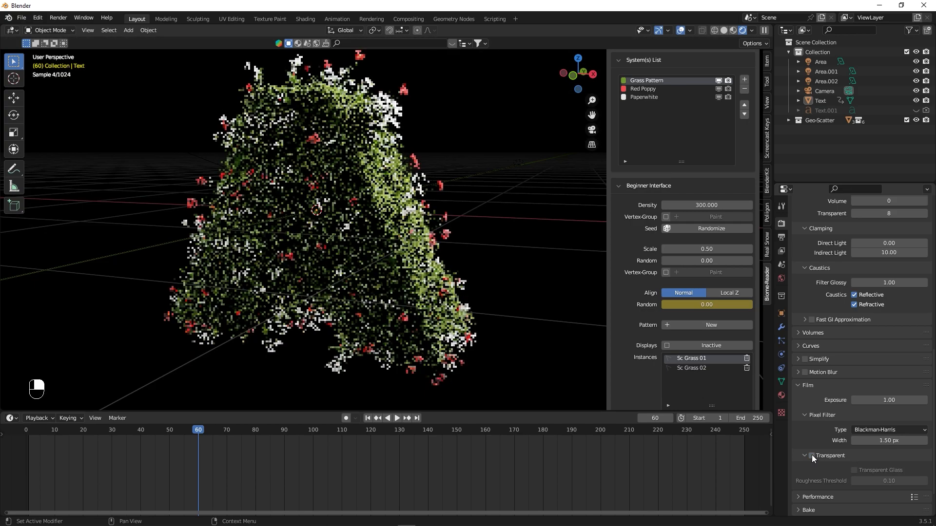
{"action": "scroll", "coordinate": [800, 387], "scroll_direction": "up", "scroll_amount": 1}
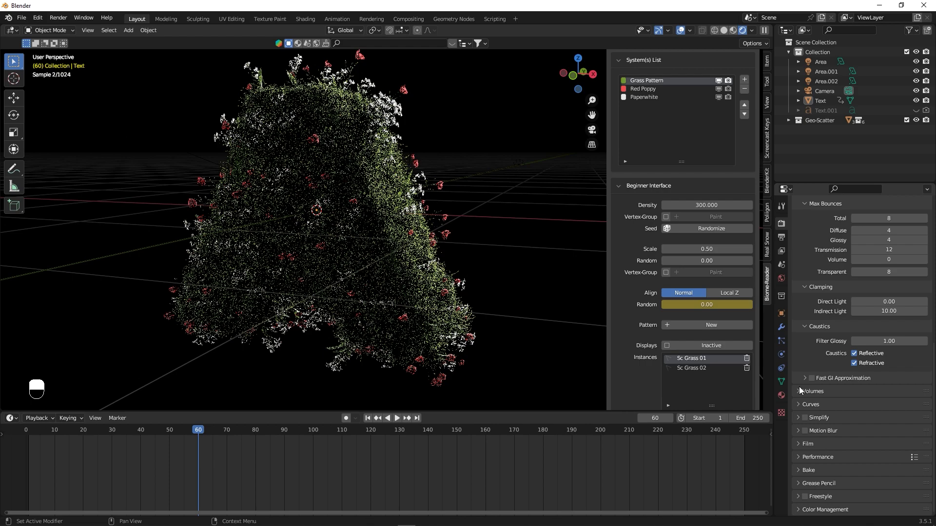
- Set the end frame of the output frame range to 60
{"action": "left_click", "coordinate": [782, 238]}
{"action": "scroll", "coordinate": [802, 251], "scroll_direction": "up", "scroll_amount": 2}
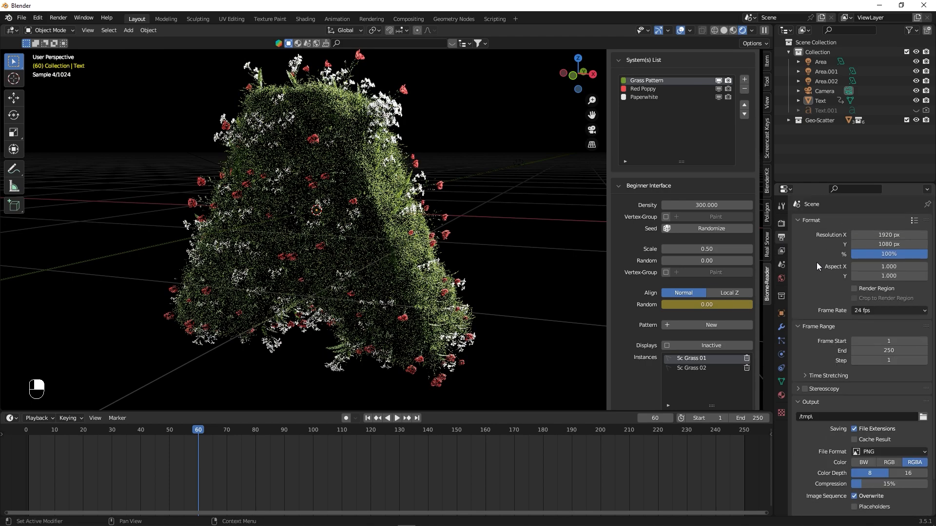
{"action": "left_click", "coordinate": [889, 350]}
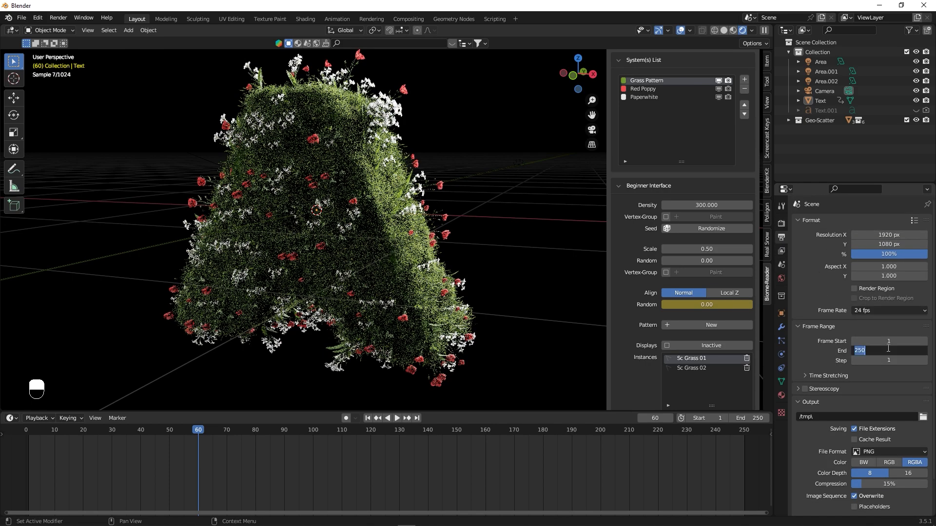
{"action": "type", "text": "60"}
{"action": "key", "text": "Return"}
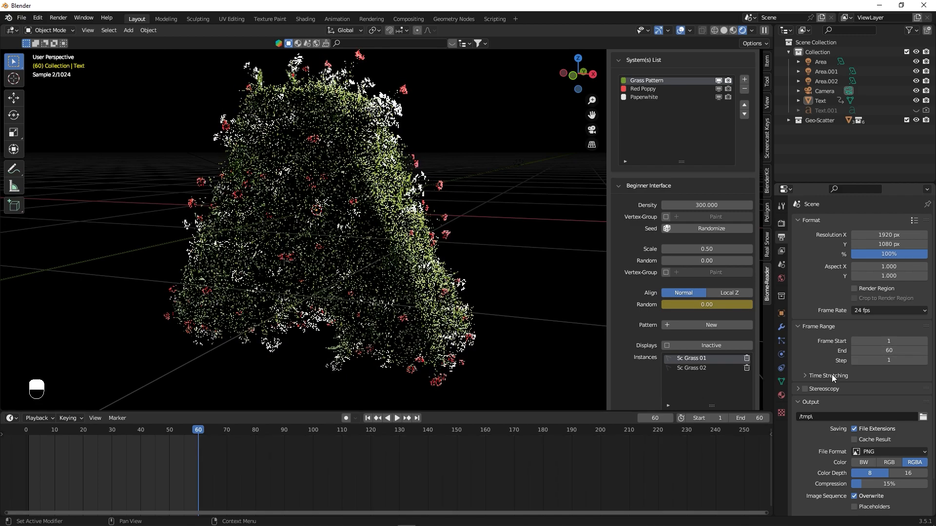
- Set the PNG output's color depth to 16 and its compression to 0%
{"action": "scroll", "coordinate": [813, 436], "scroll_direction": "down", "scroll_amount": 2}
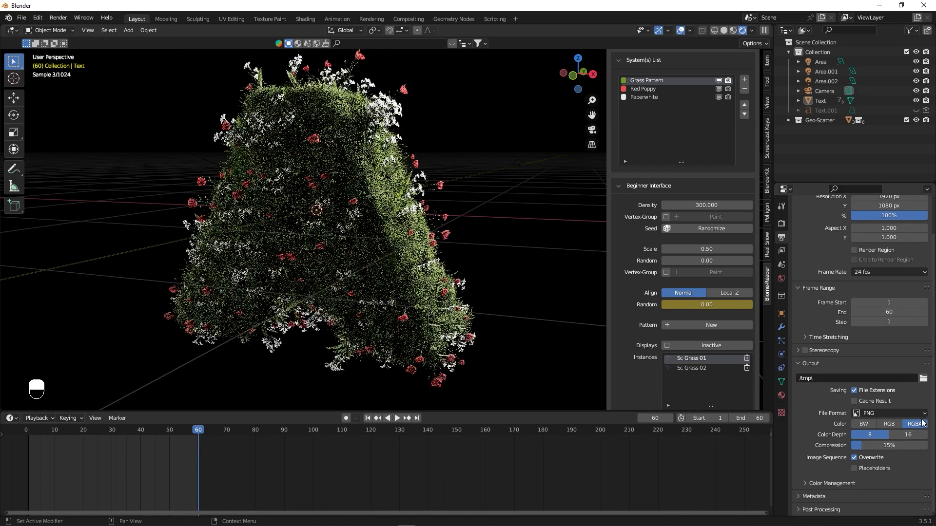
{"action": "left_click", "coordinate": [908, 433]}
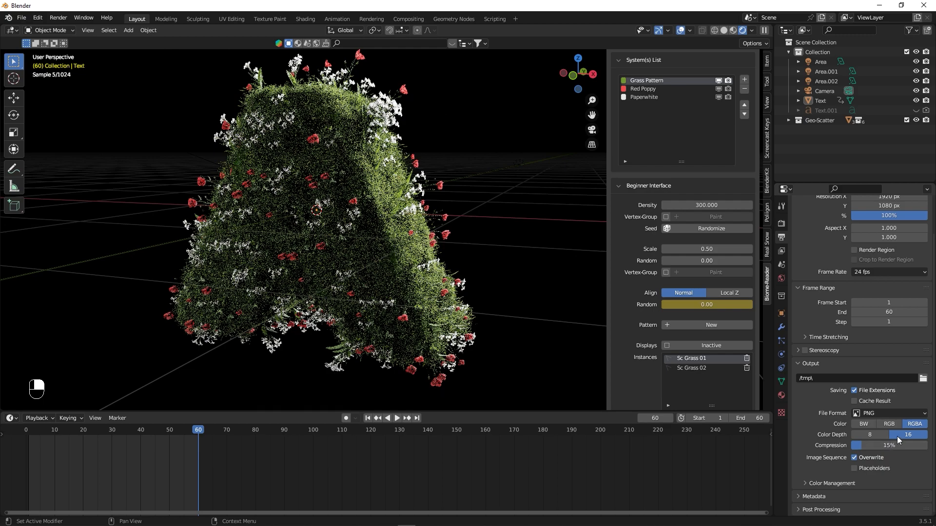
{"action": "left_click_drag", "start_coordinate": [860, 445], "coordinate": [850, 446]}
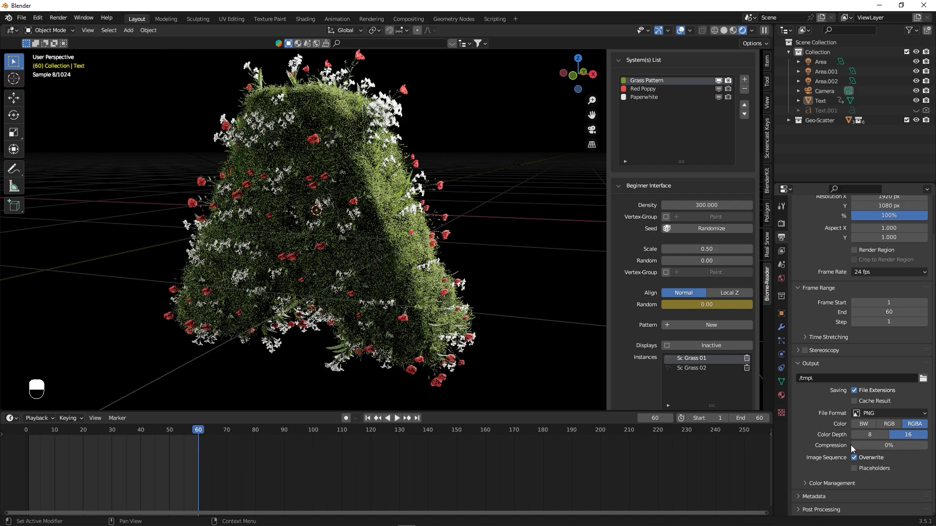
{"action": "left_click", "coordinate": [887, 413]}
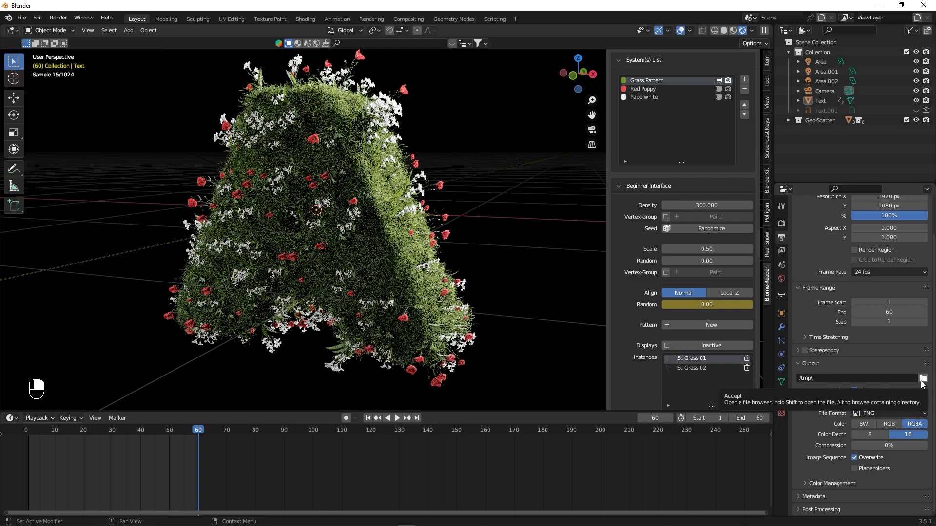
{"action": "left_click", "coordinate": [59, 17]}
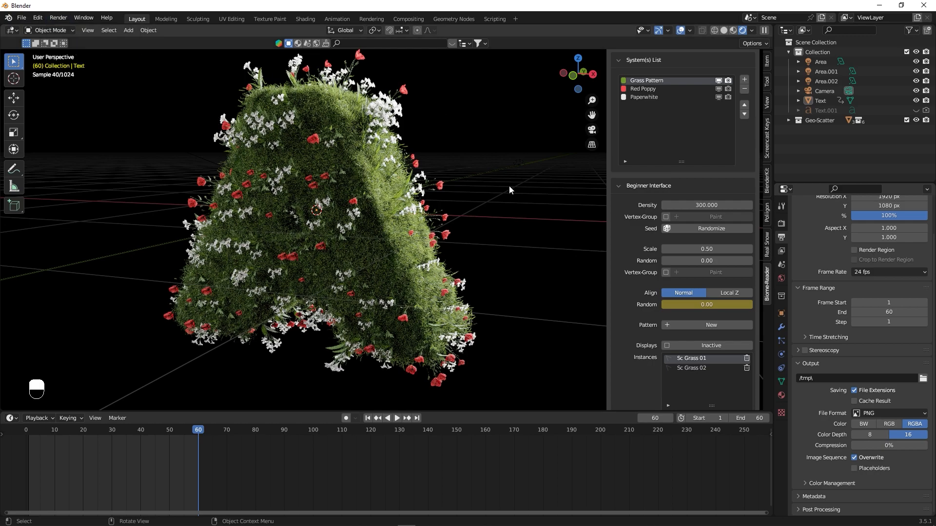